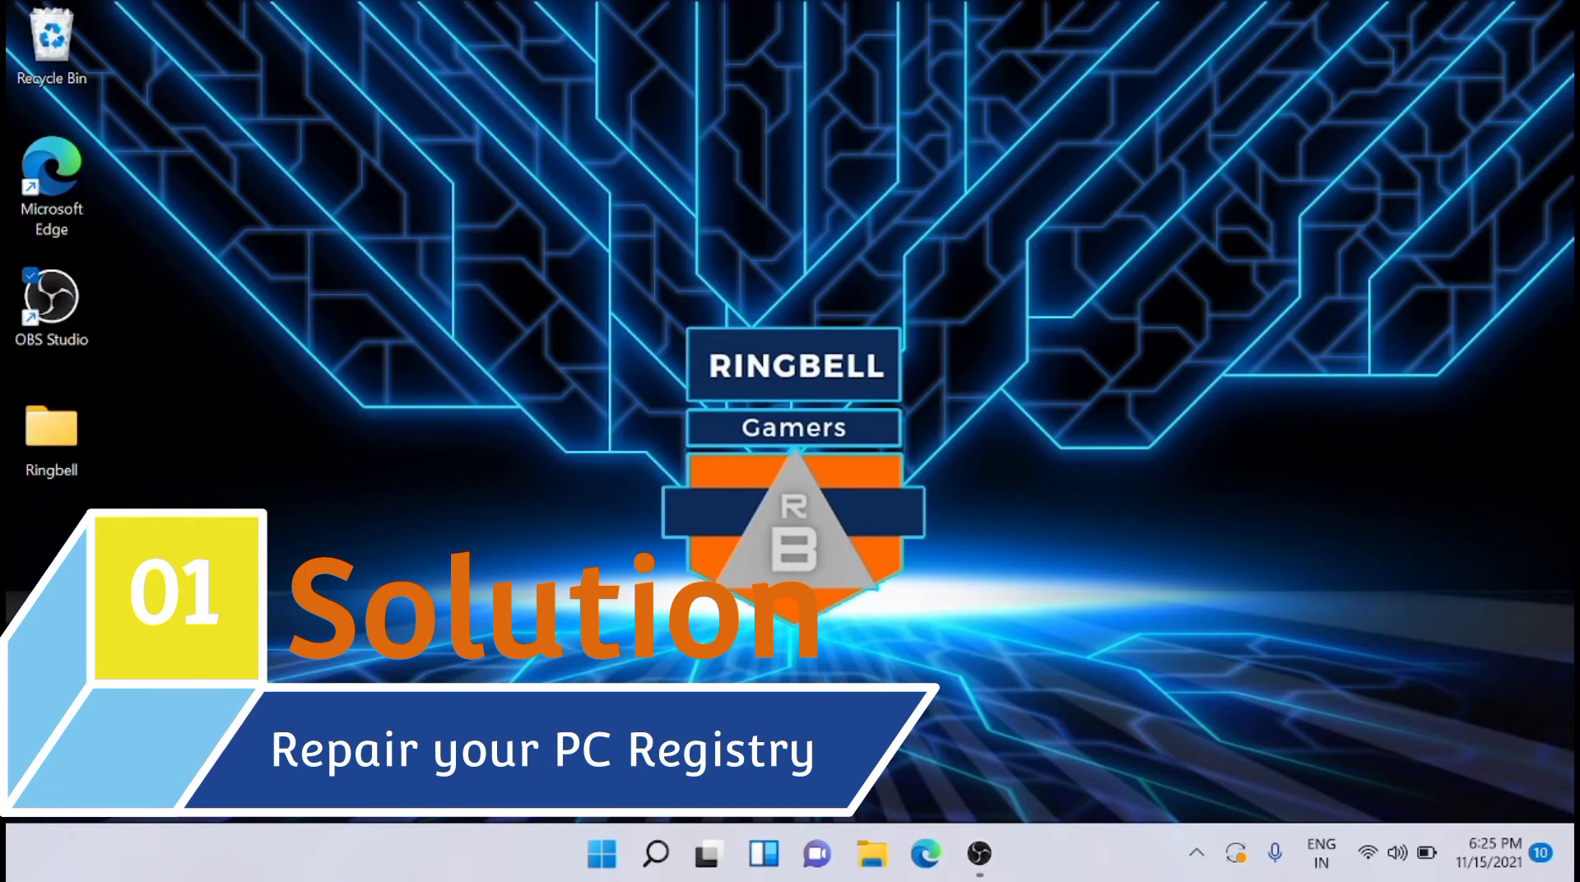
- Search the Start menu for cmd and run Command Prompt as administrator
left_click(589, 860)
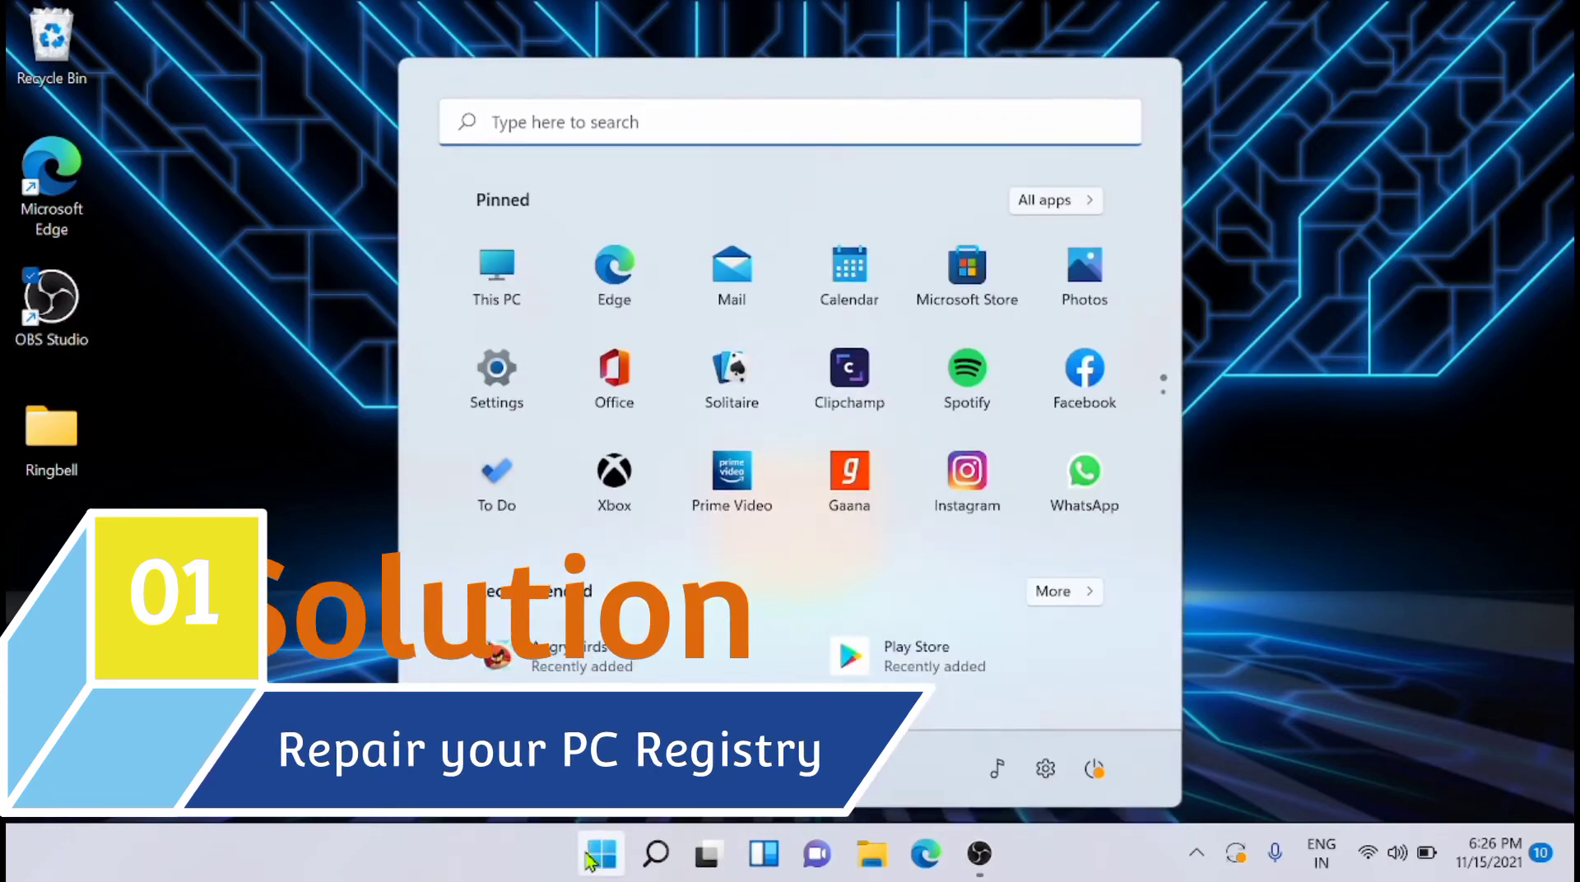
left_click(599, 138)
type("c")
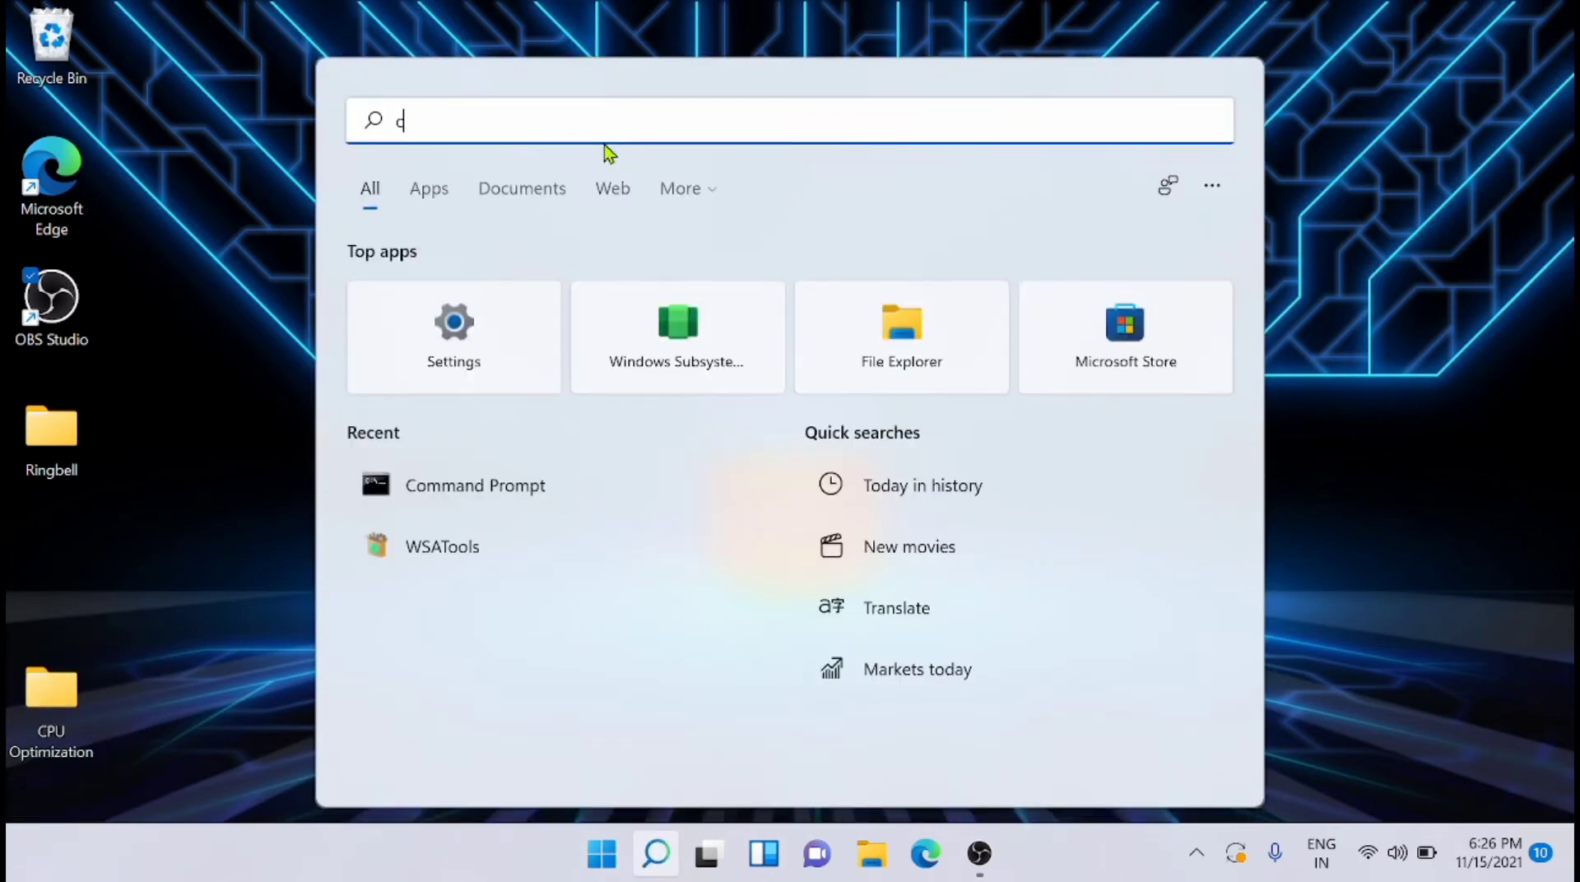
type("md")
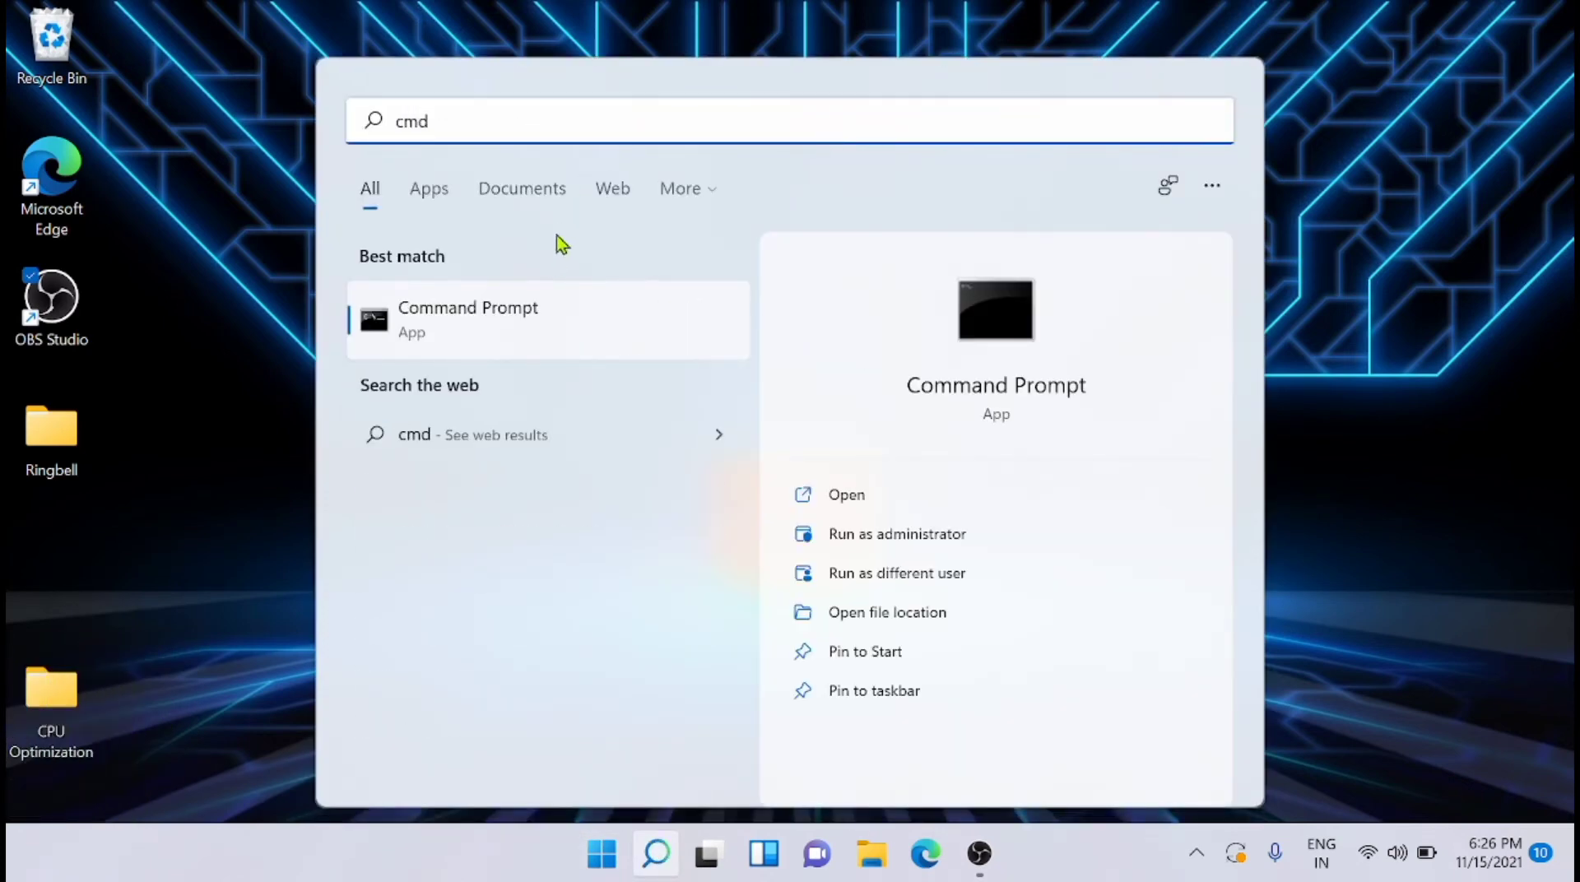
left_click(902, 550)
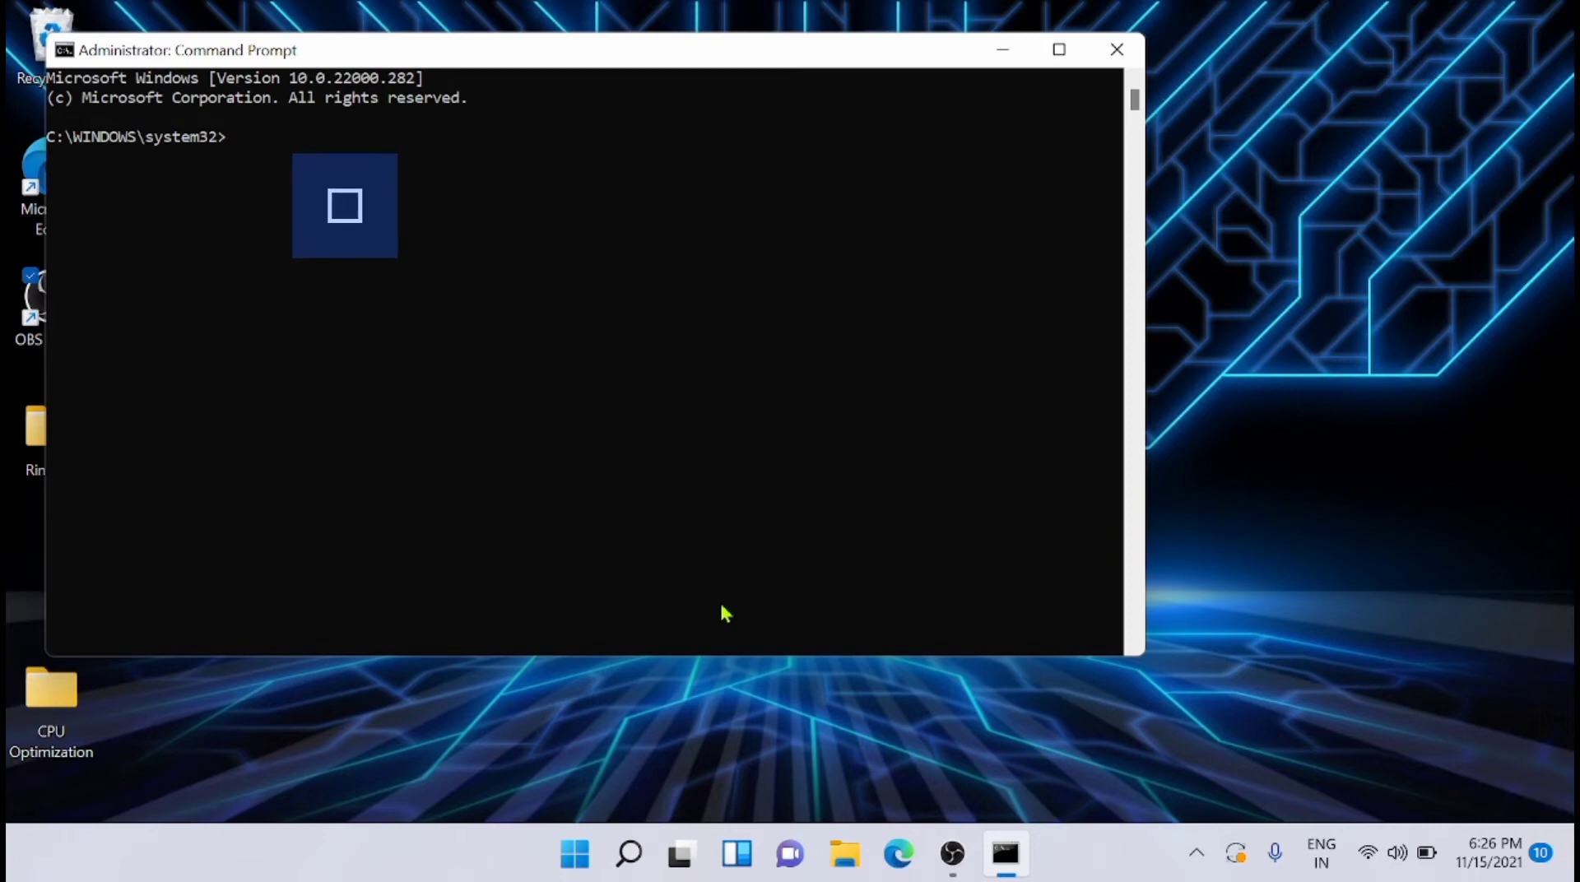
- Type the sfc /scannow command at the system32 prompt, then close Command Prompt
type("scc/")
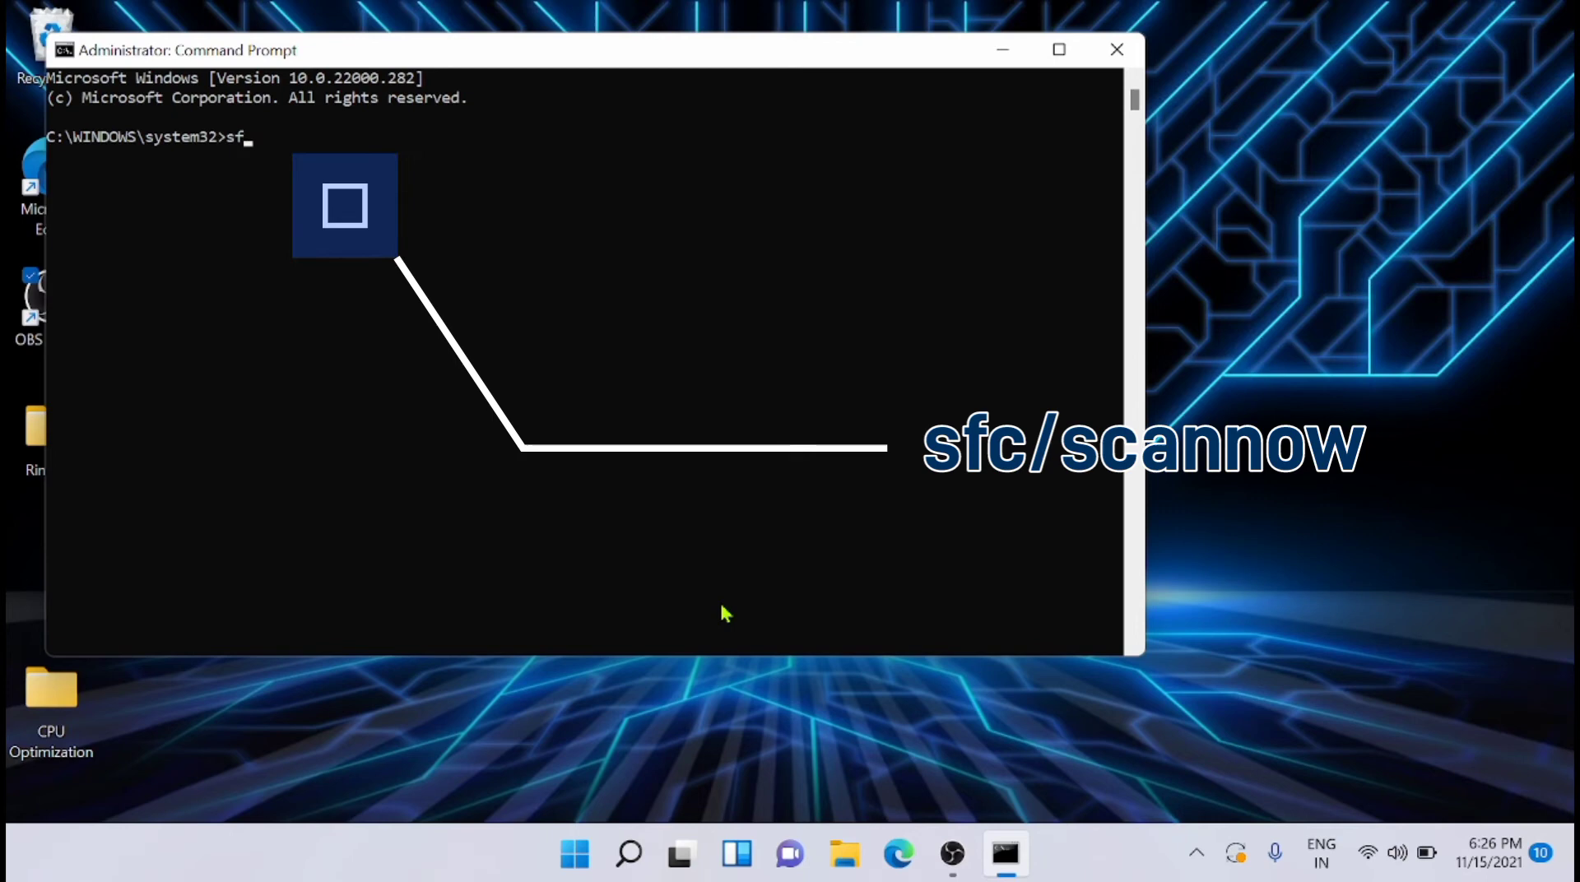
key("BackSpace")
type("/scano")
type("ow")
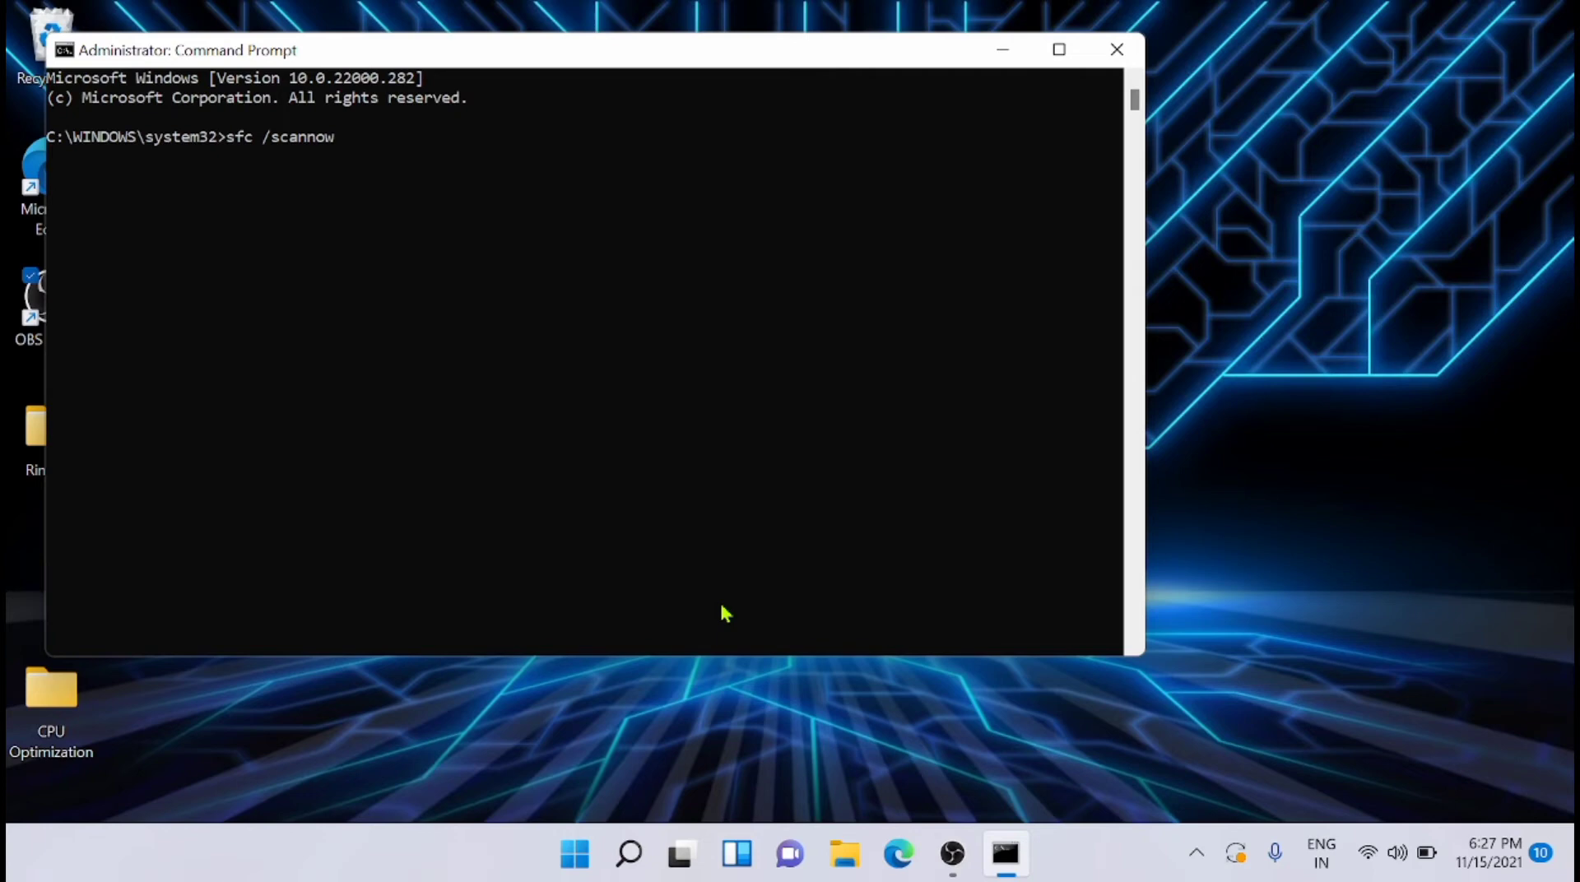
left_click(1116, 51)
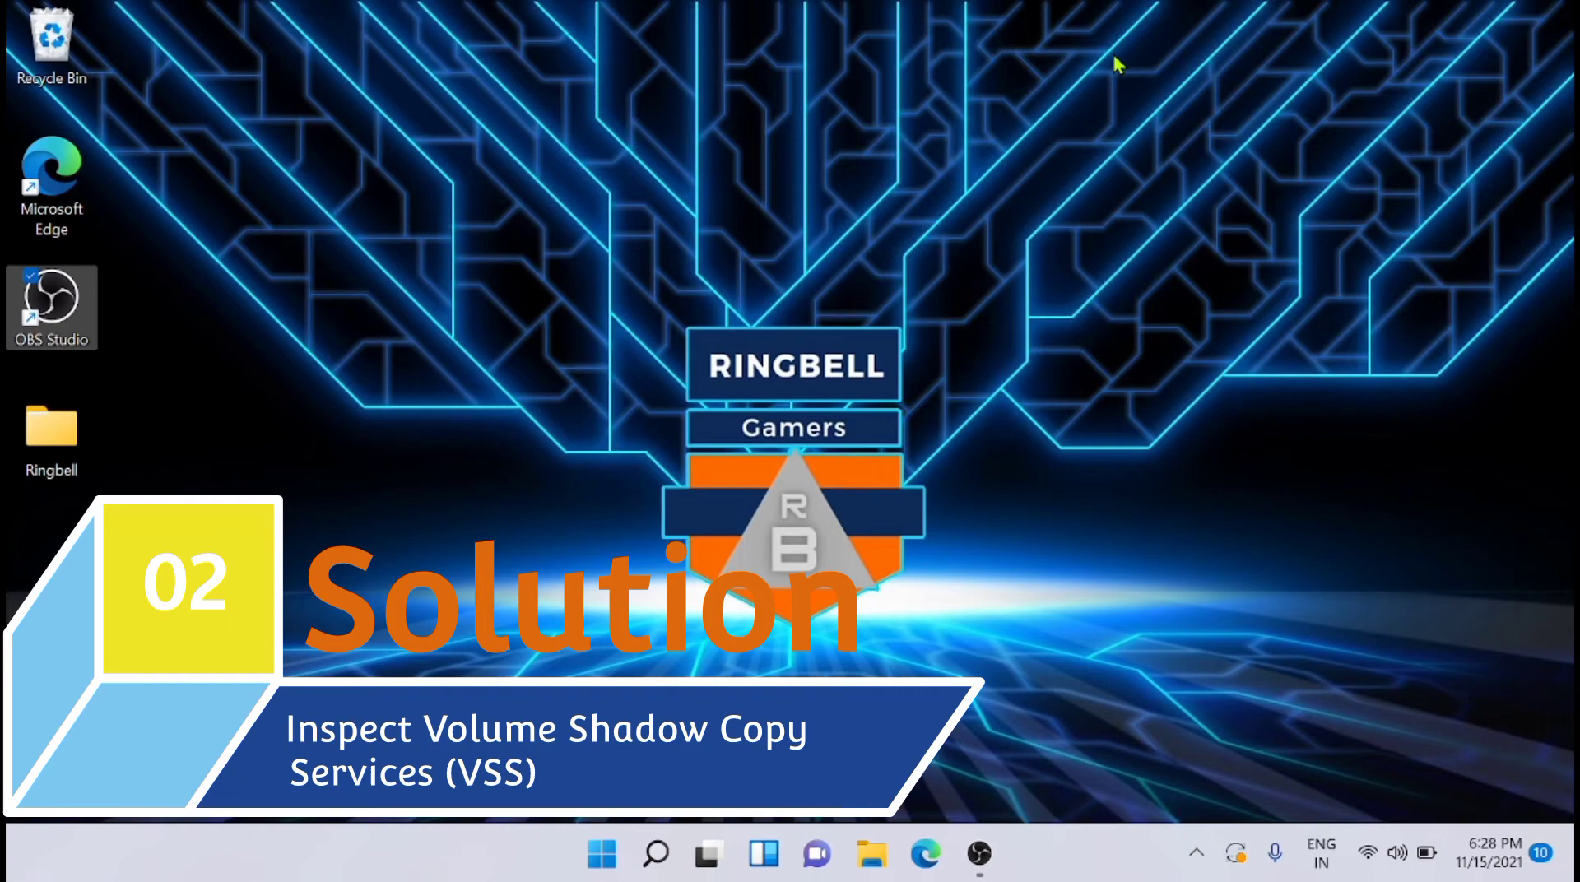
- Search the Start menu for services.msc and launch the Services console
left_click(601, 847)
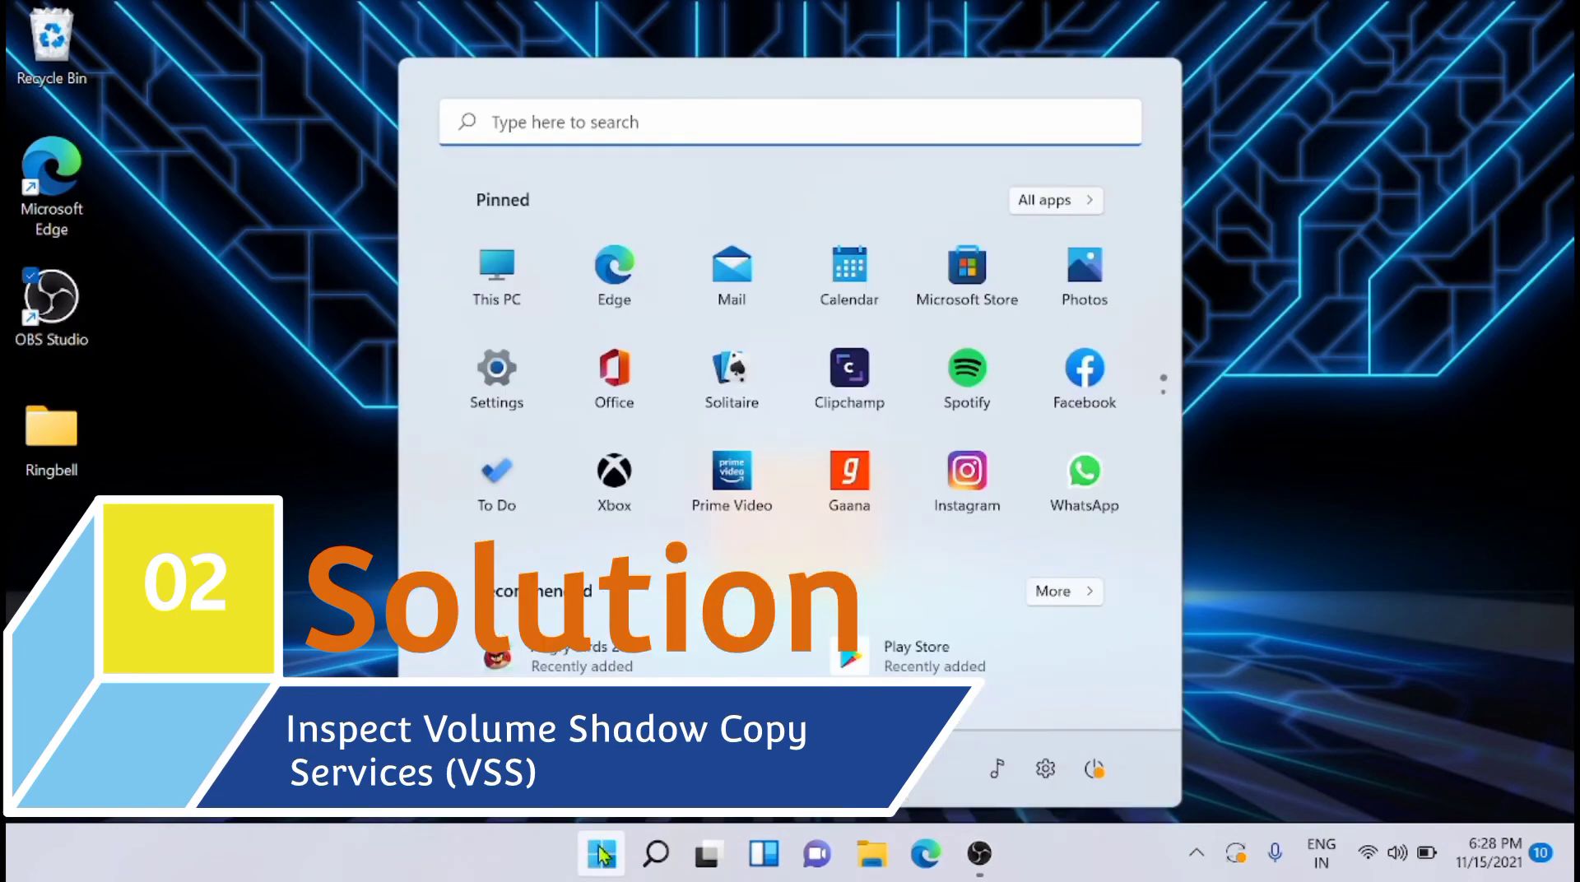
type("services")
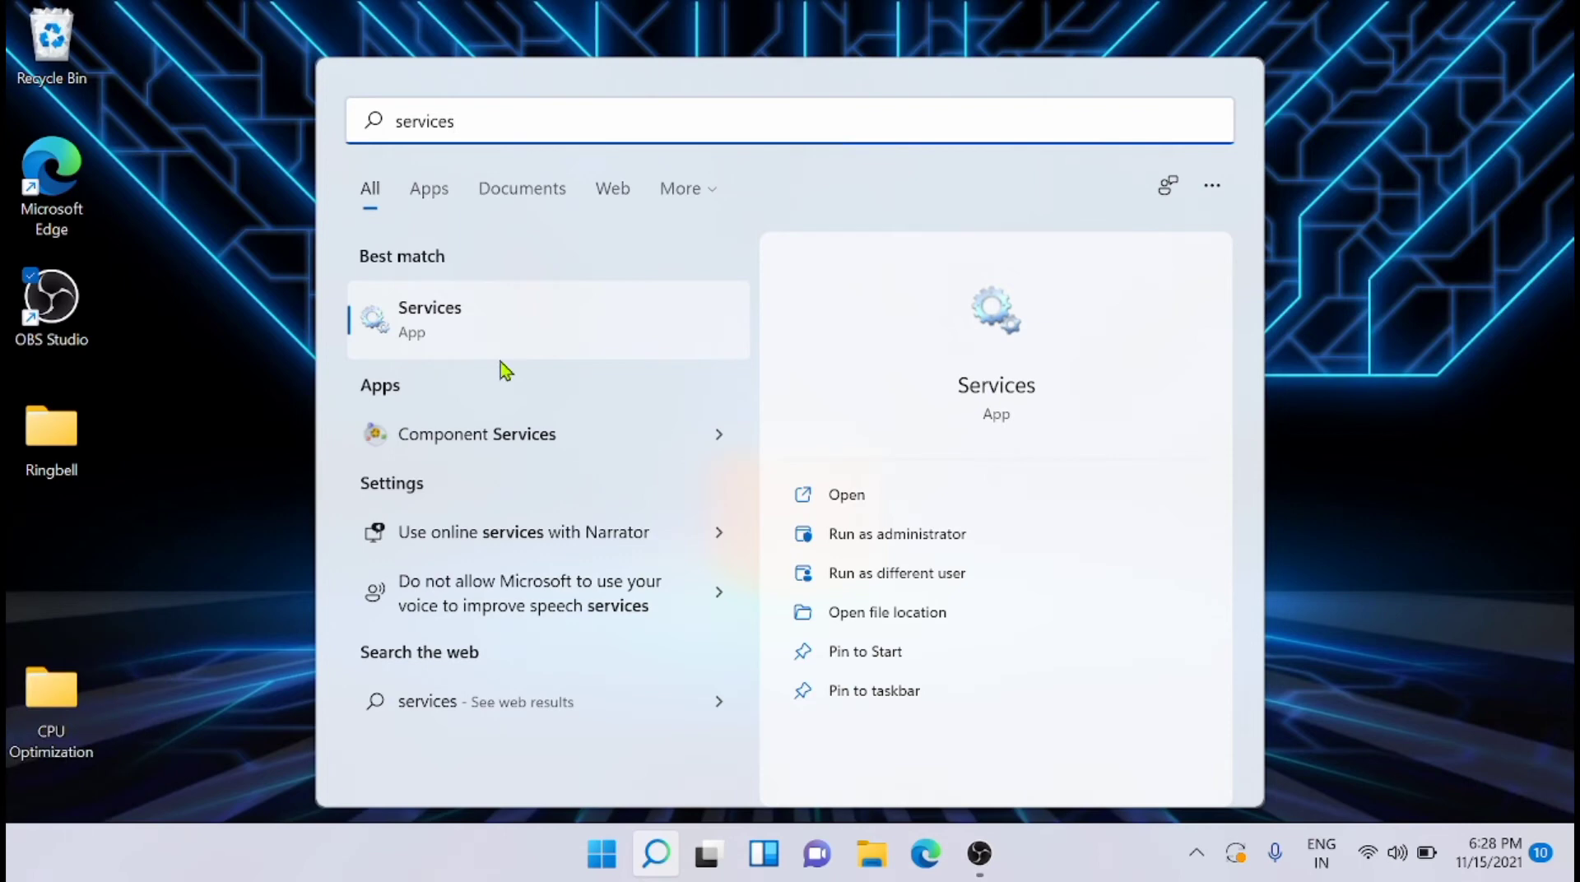
type(".msc")
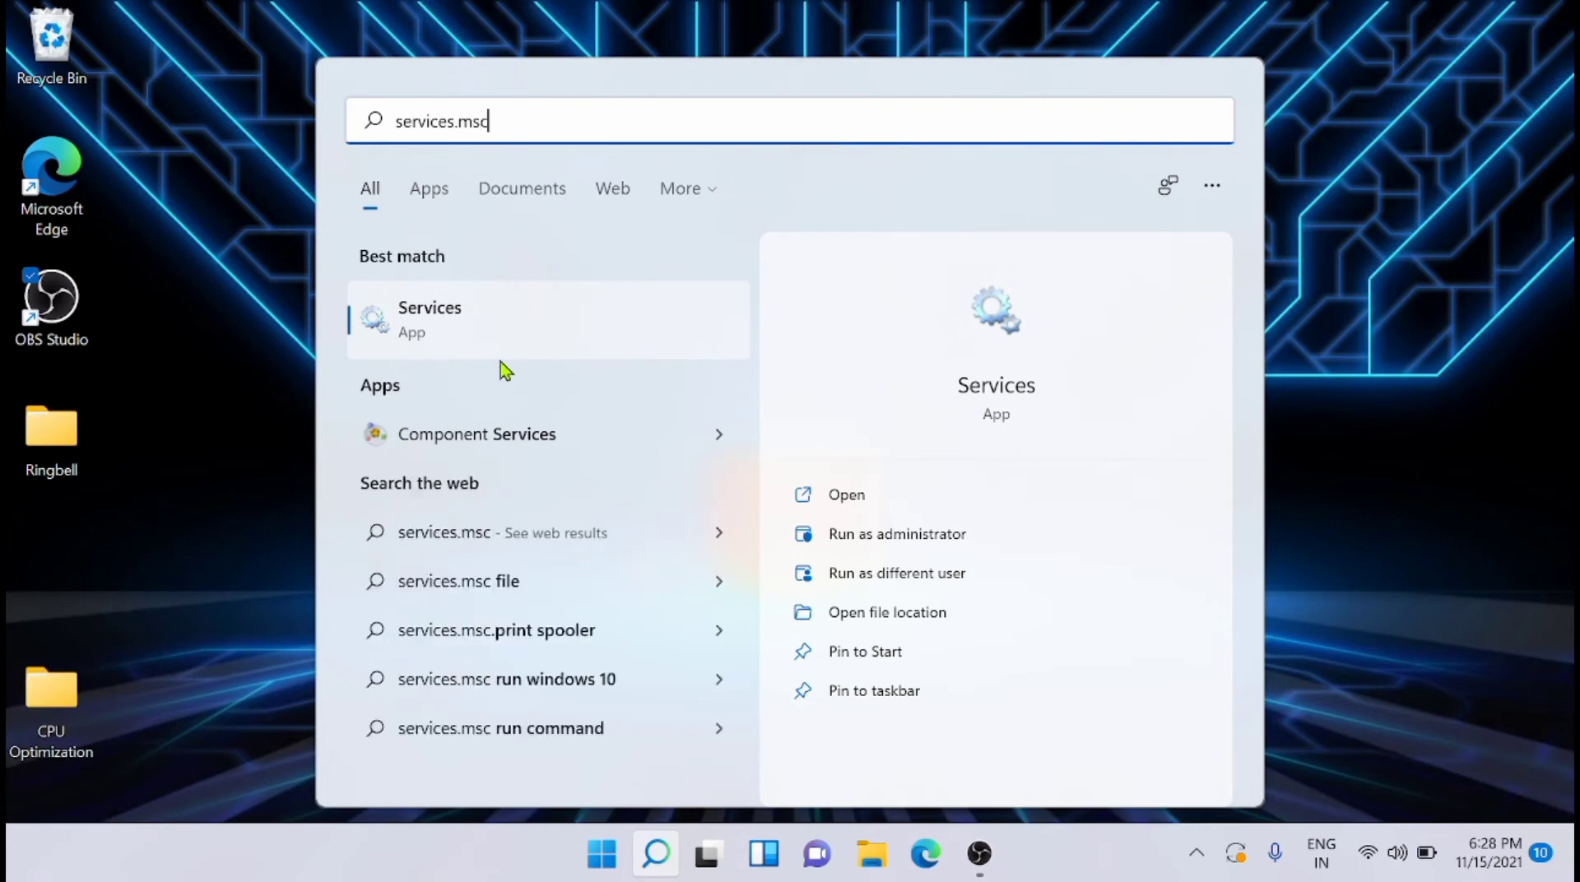
left_click(457, 336)
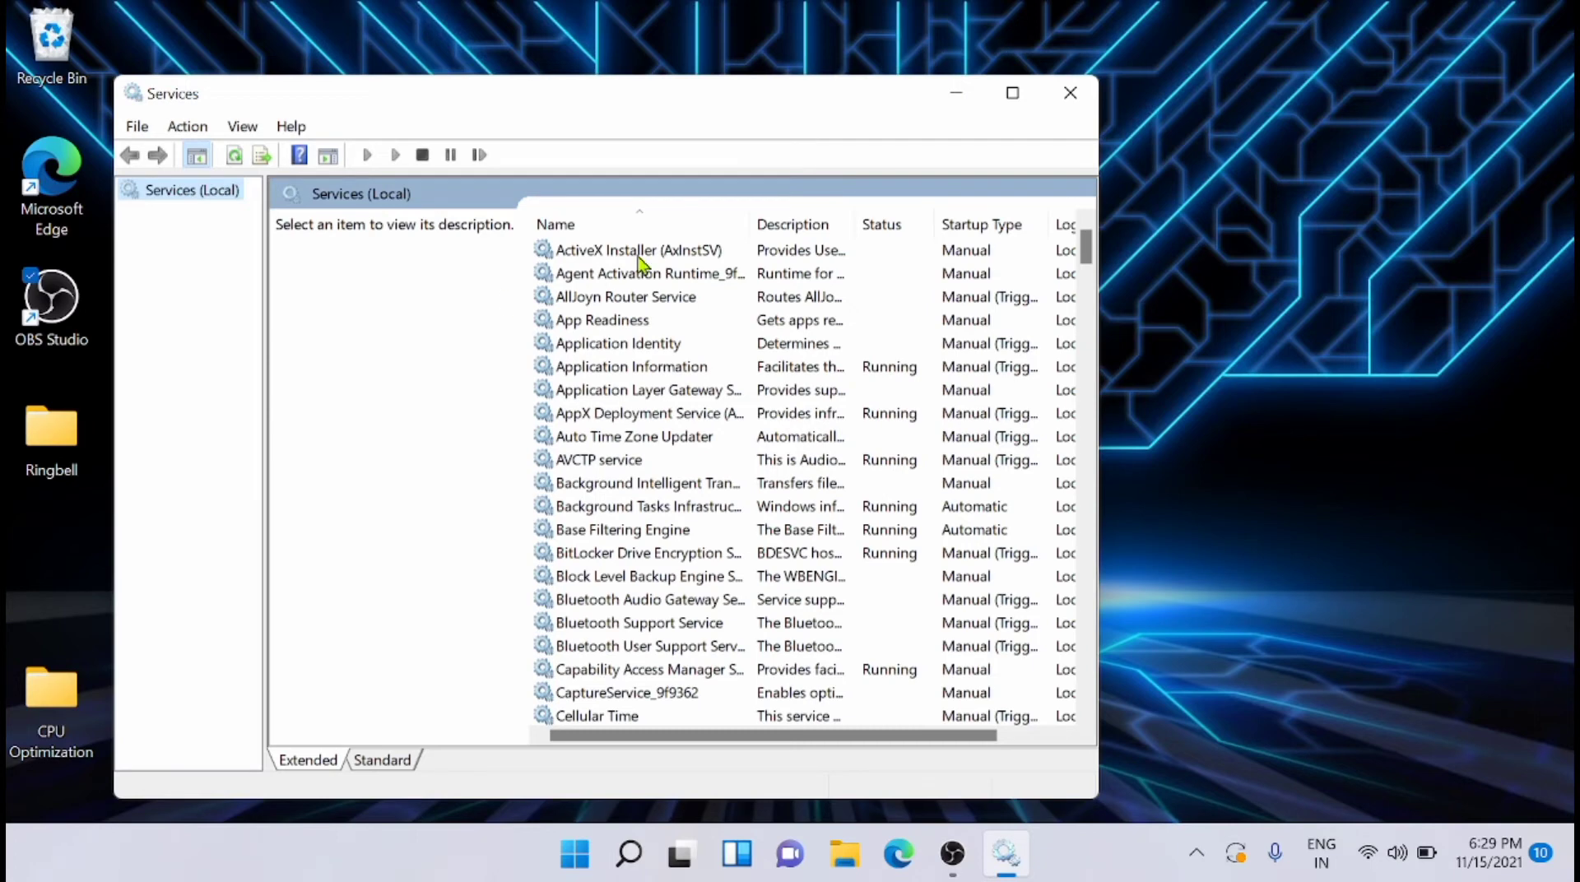
- Select the Volume Shadow Copy service in the Services list
left_click(629, 257)
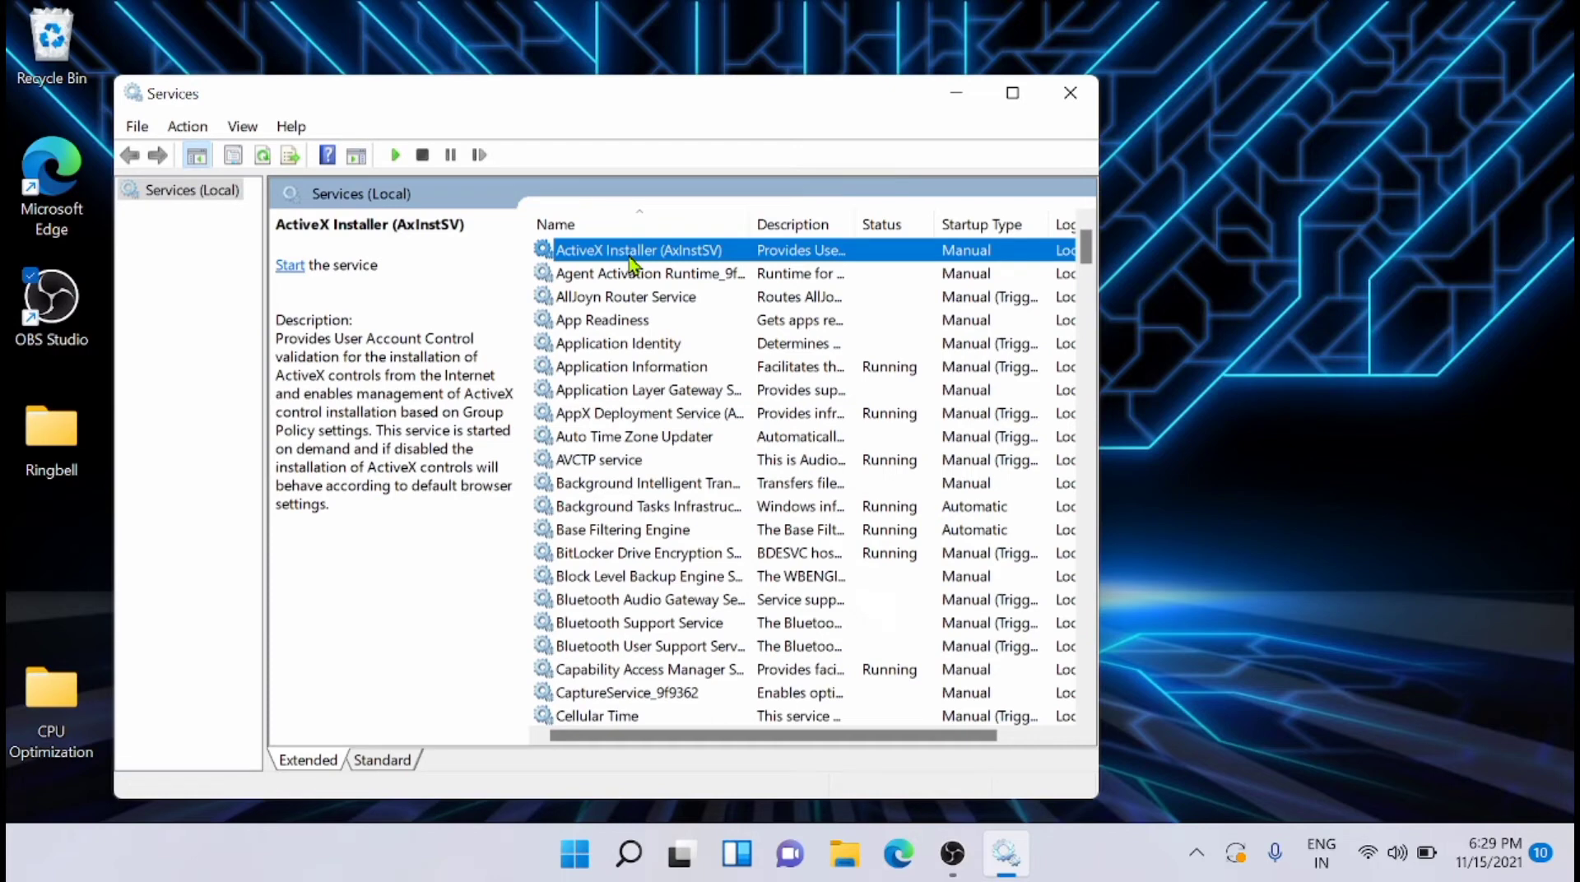
key("v")
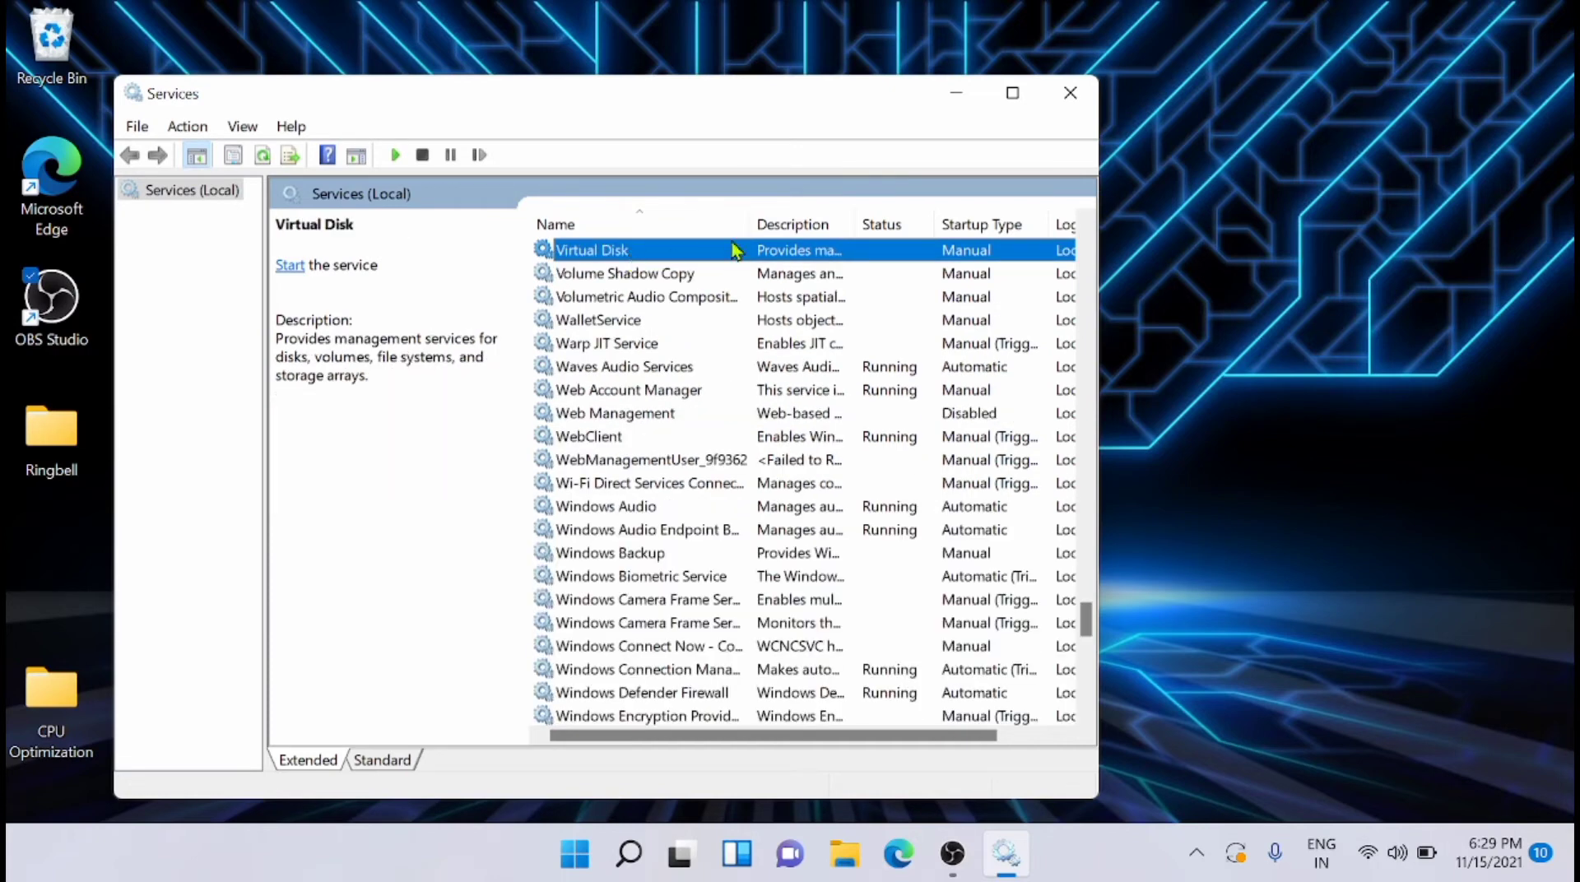
left_click(673, 279)
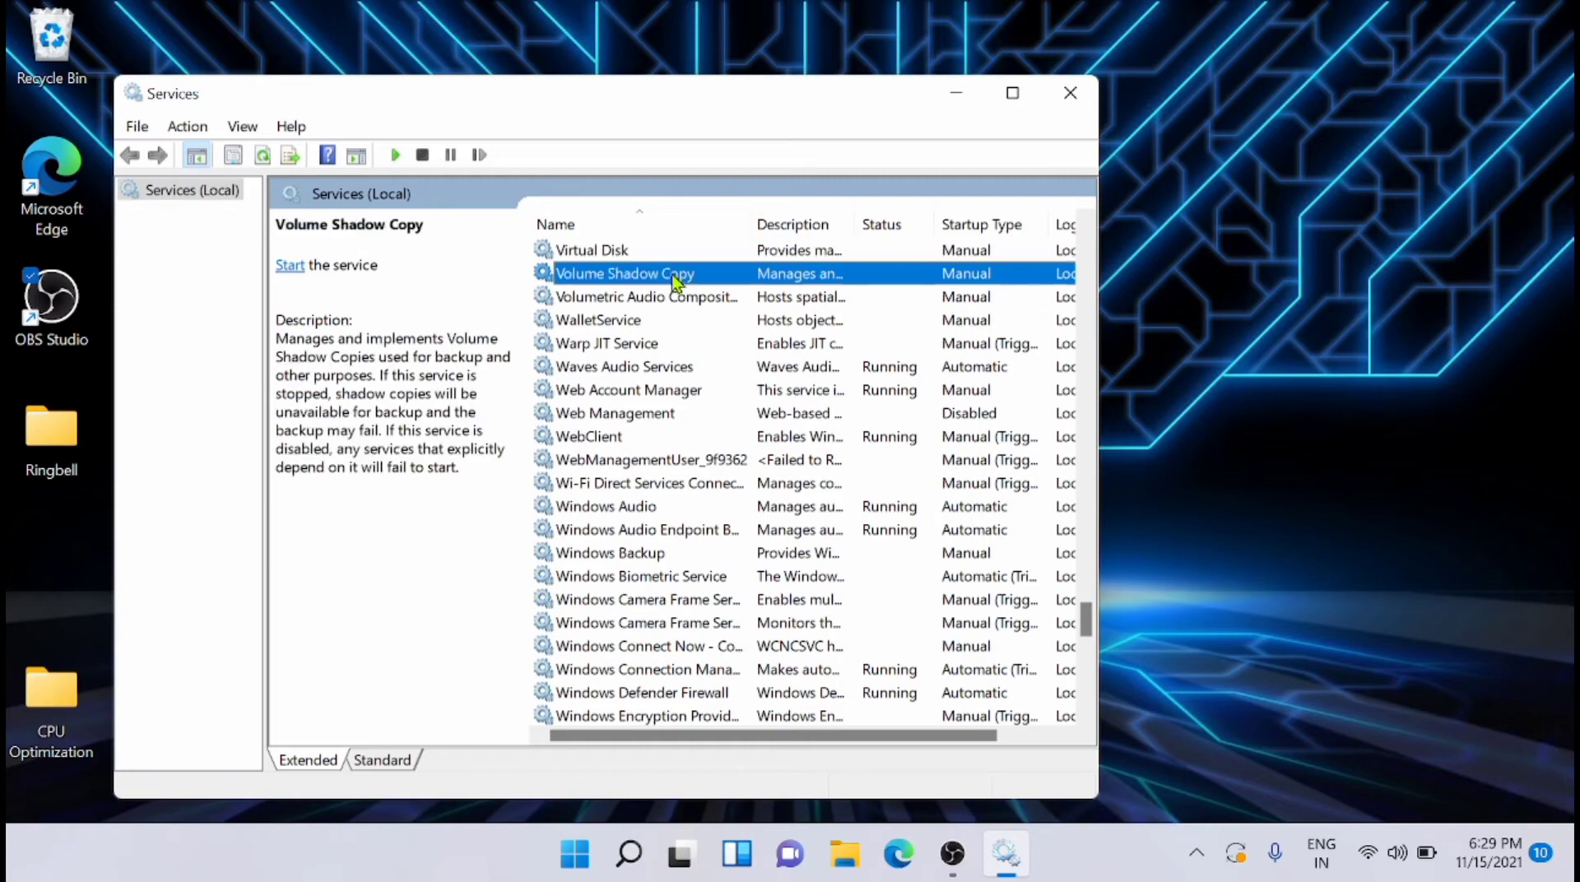
- Set Volume Shadow Copy to Automatic startup, start the service, then close Services
double_click(673, 278)
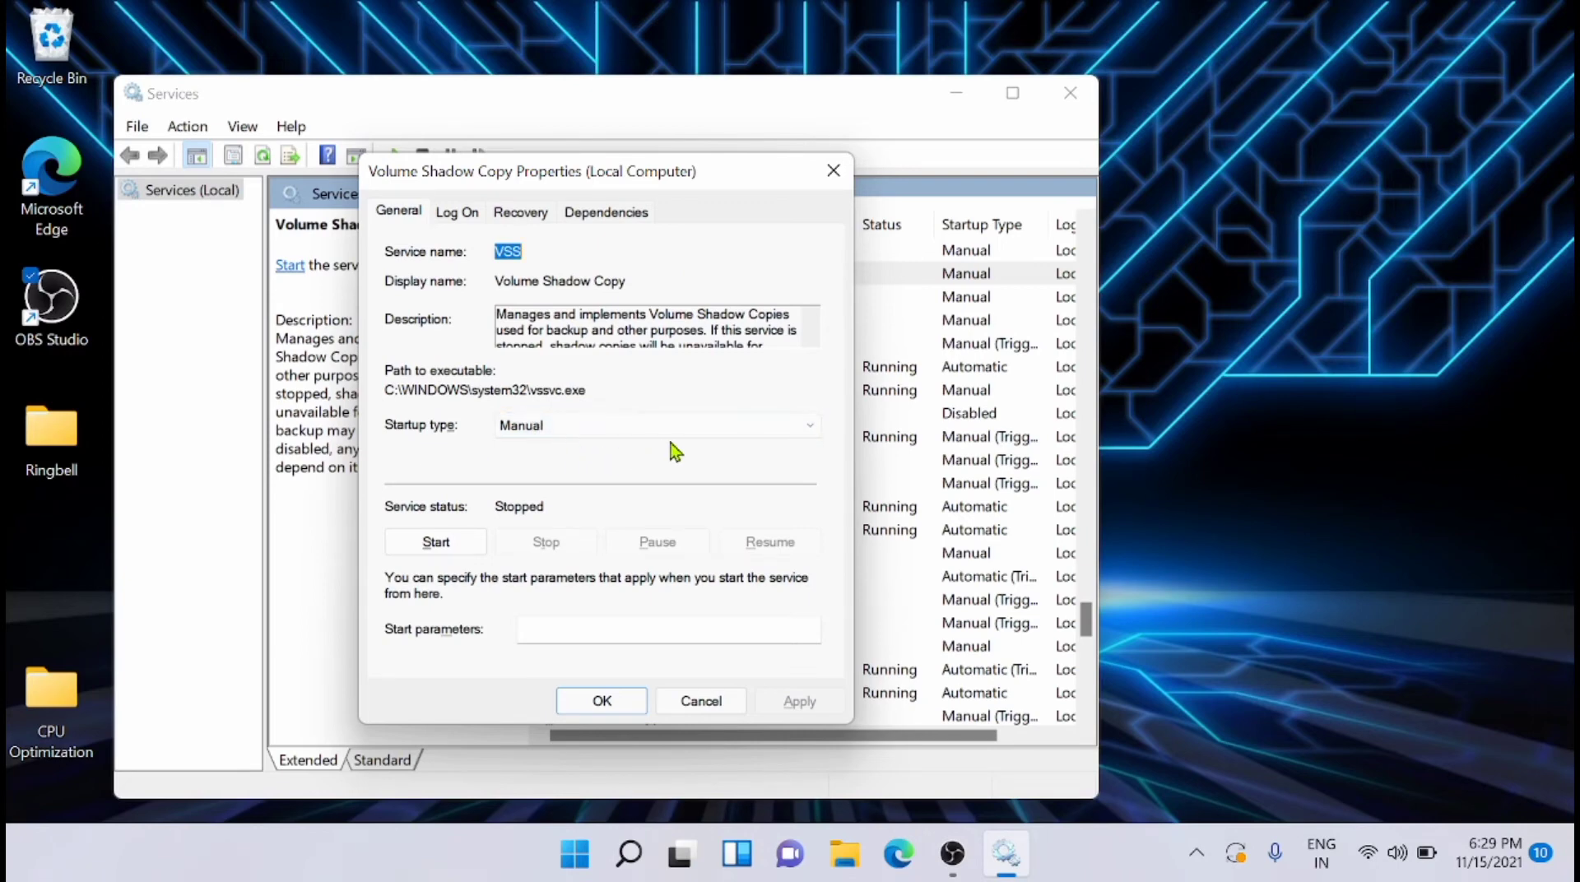
left_click(696, 438)
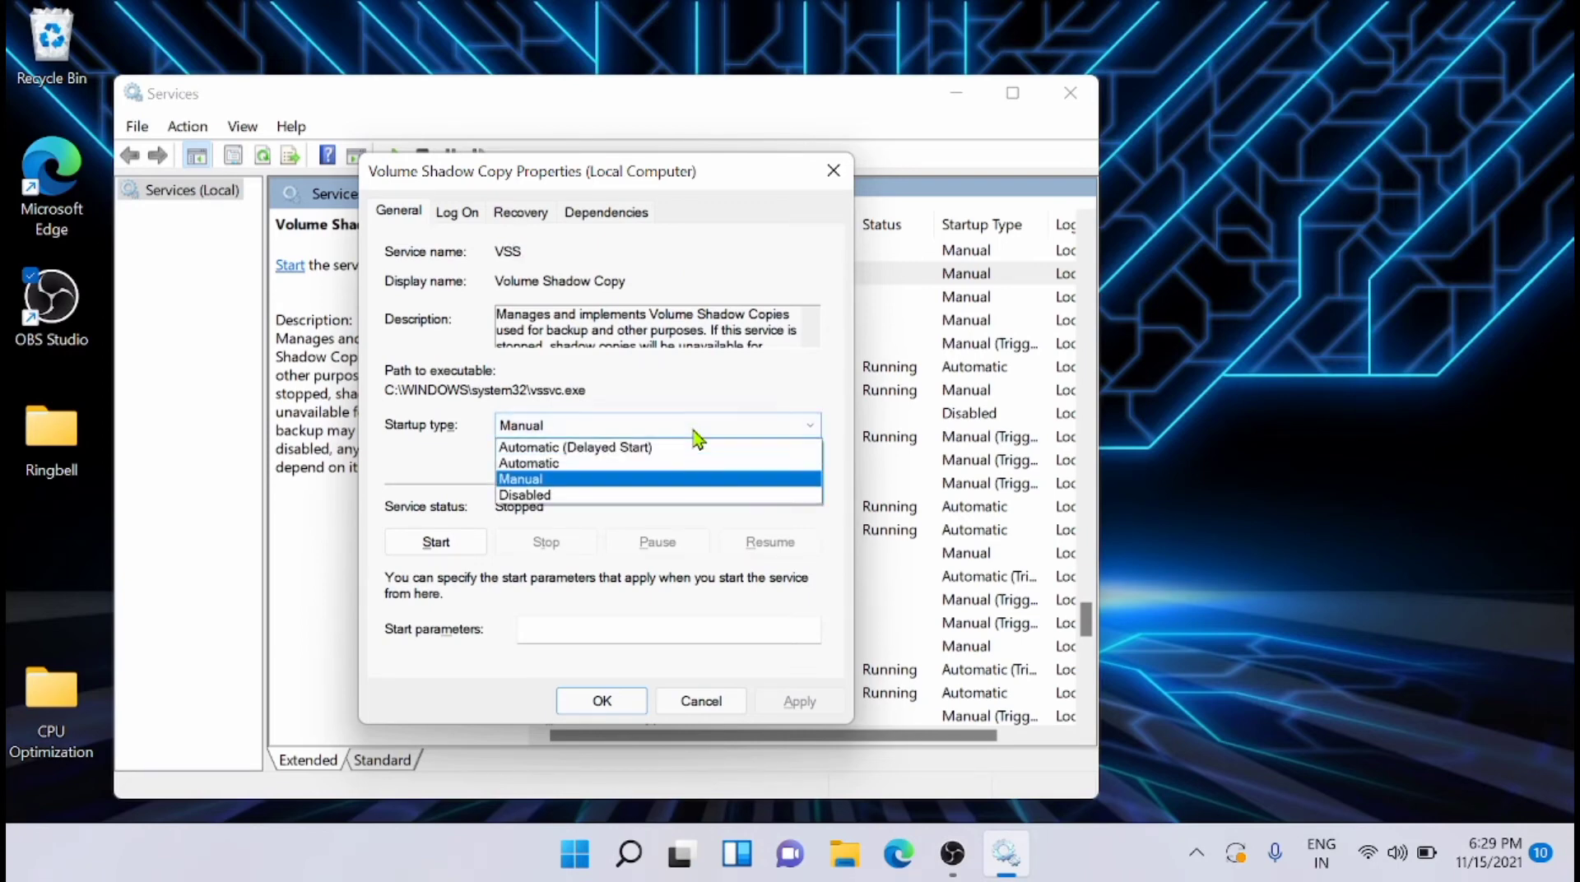
left_click(550, 464)
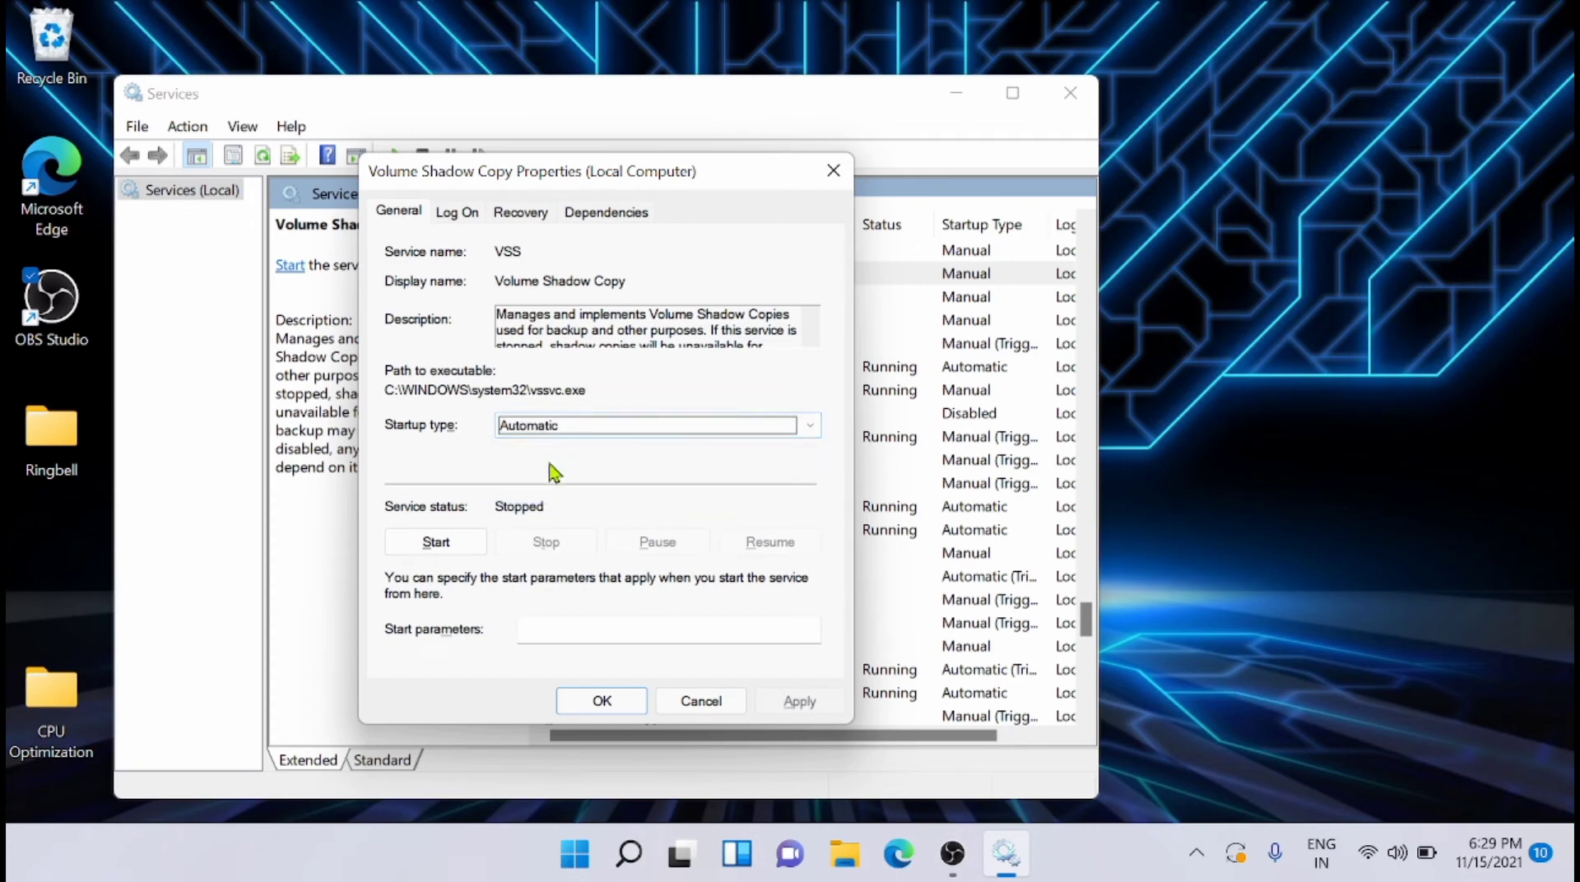
left_click(435, 541)
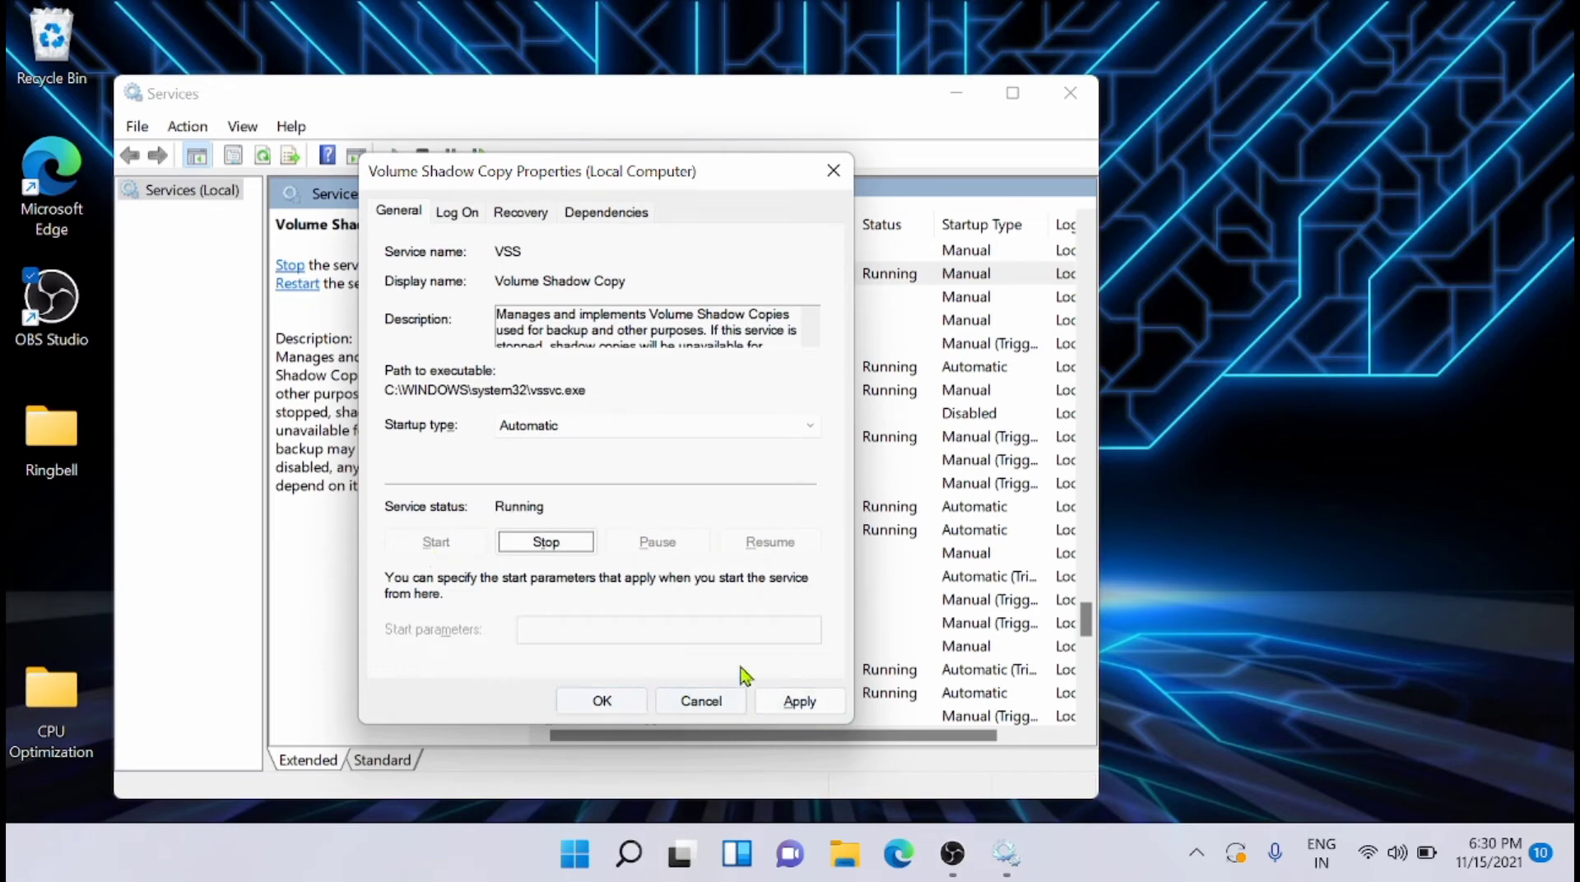
left_click(708, 700)
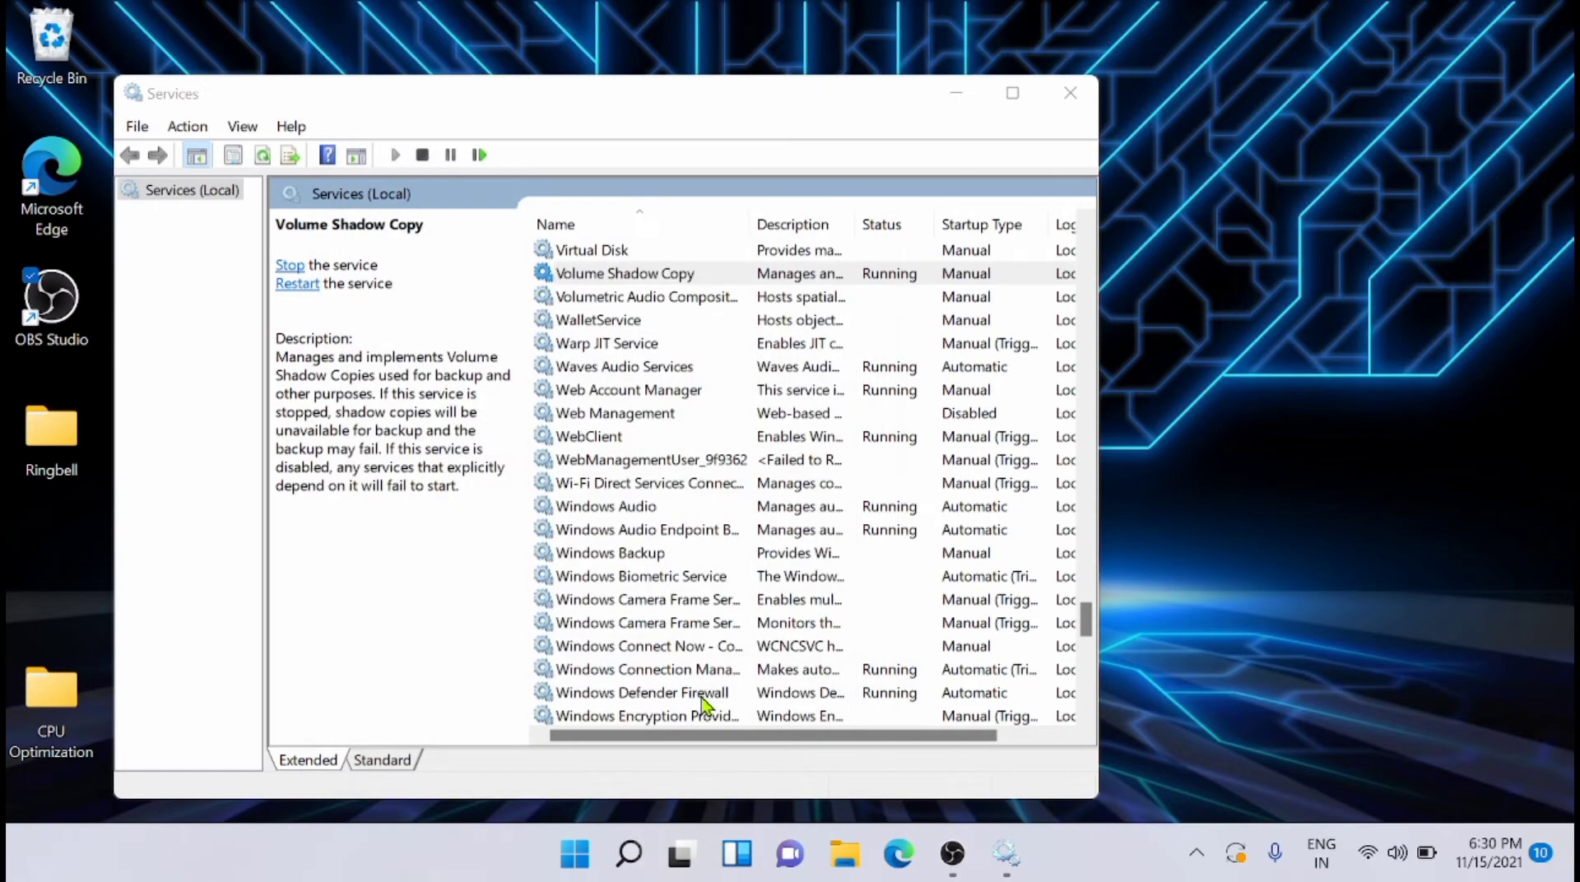
left_click(1069, 108)
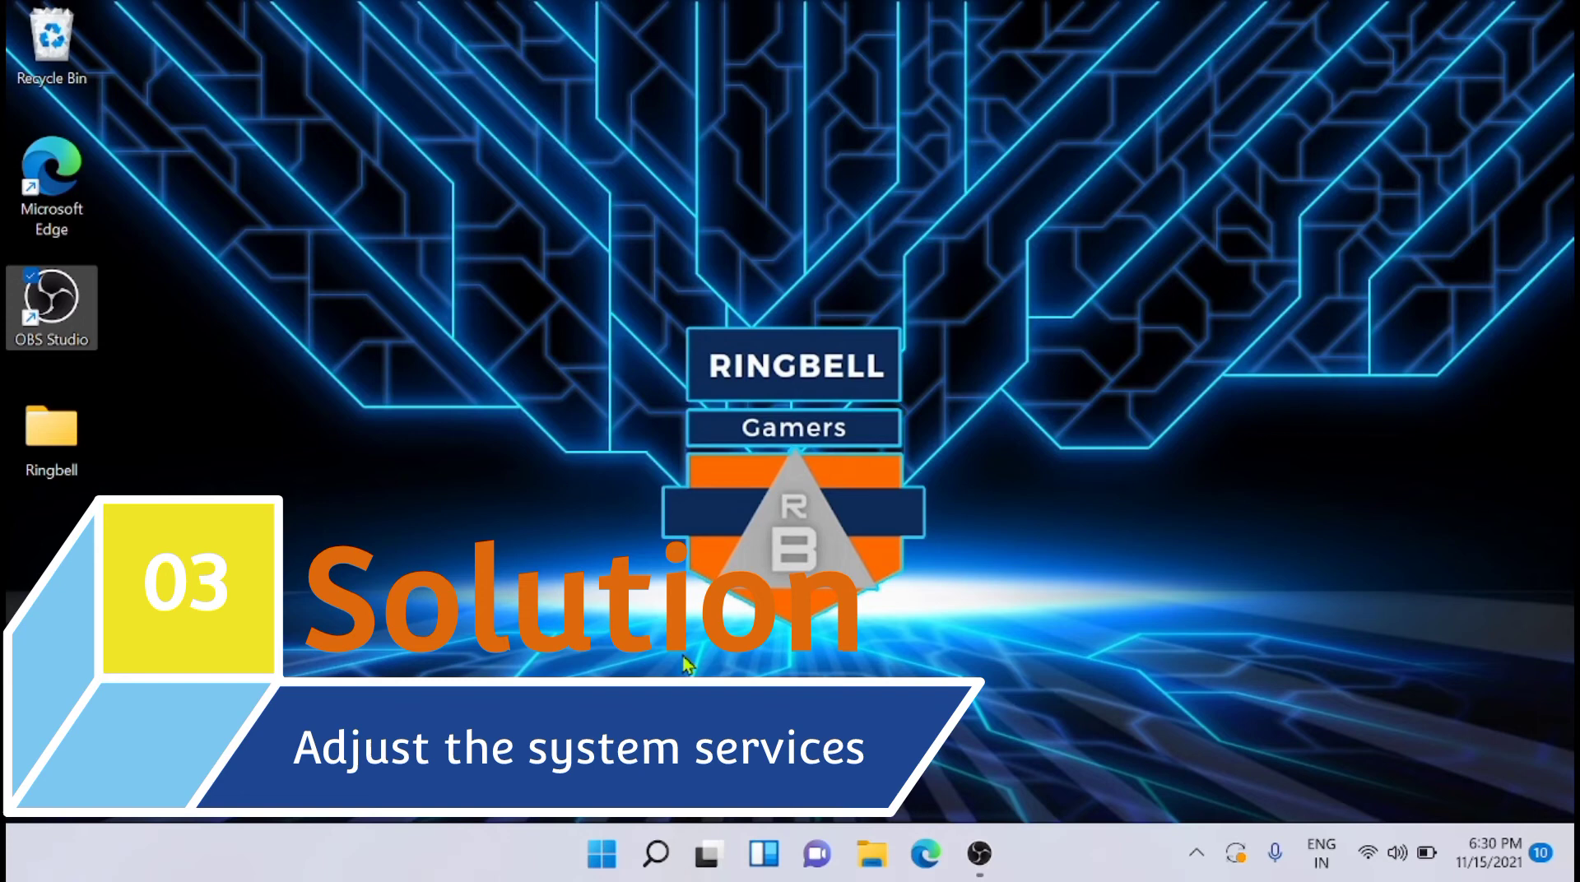
- Search for cmd with Win+S and launch Command Prompt as administrator
key("super+s")
type("c")
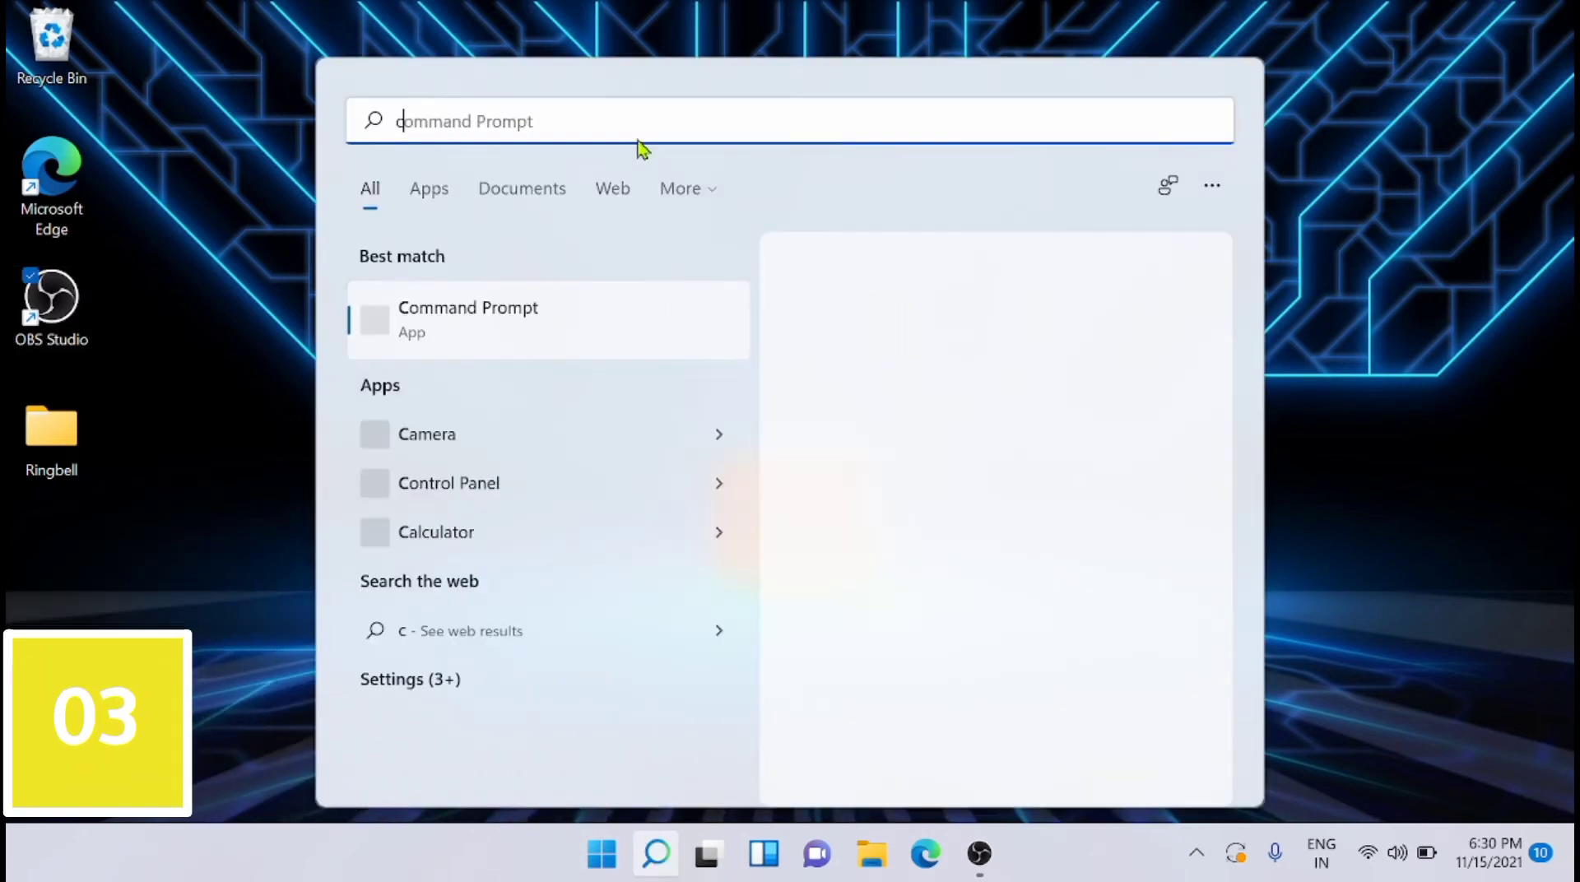
type("md")
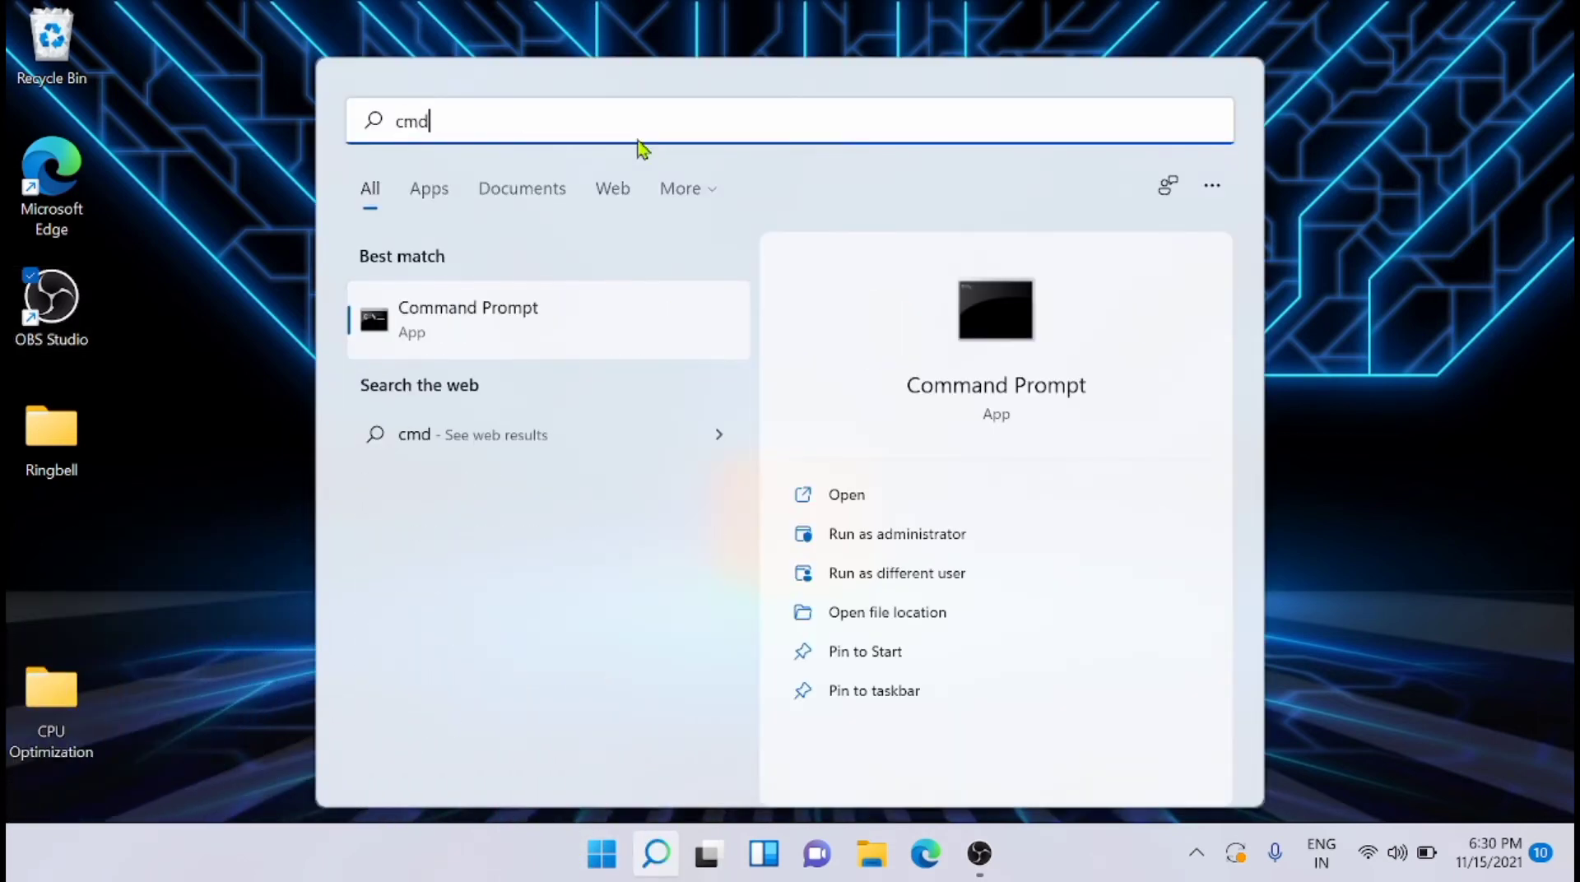
left_click(883, 535)
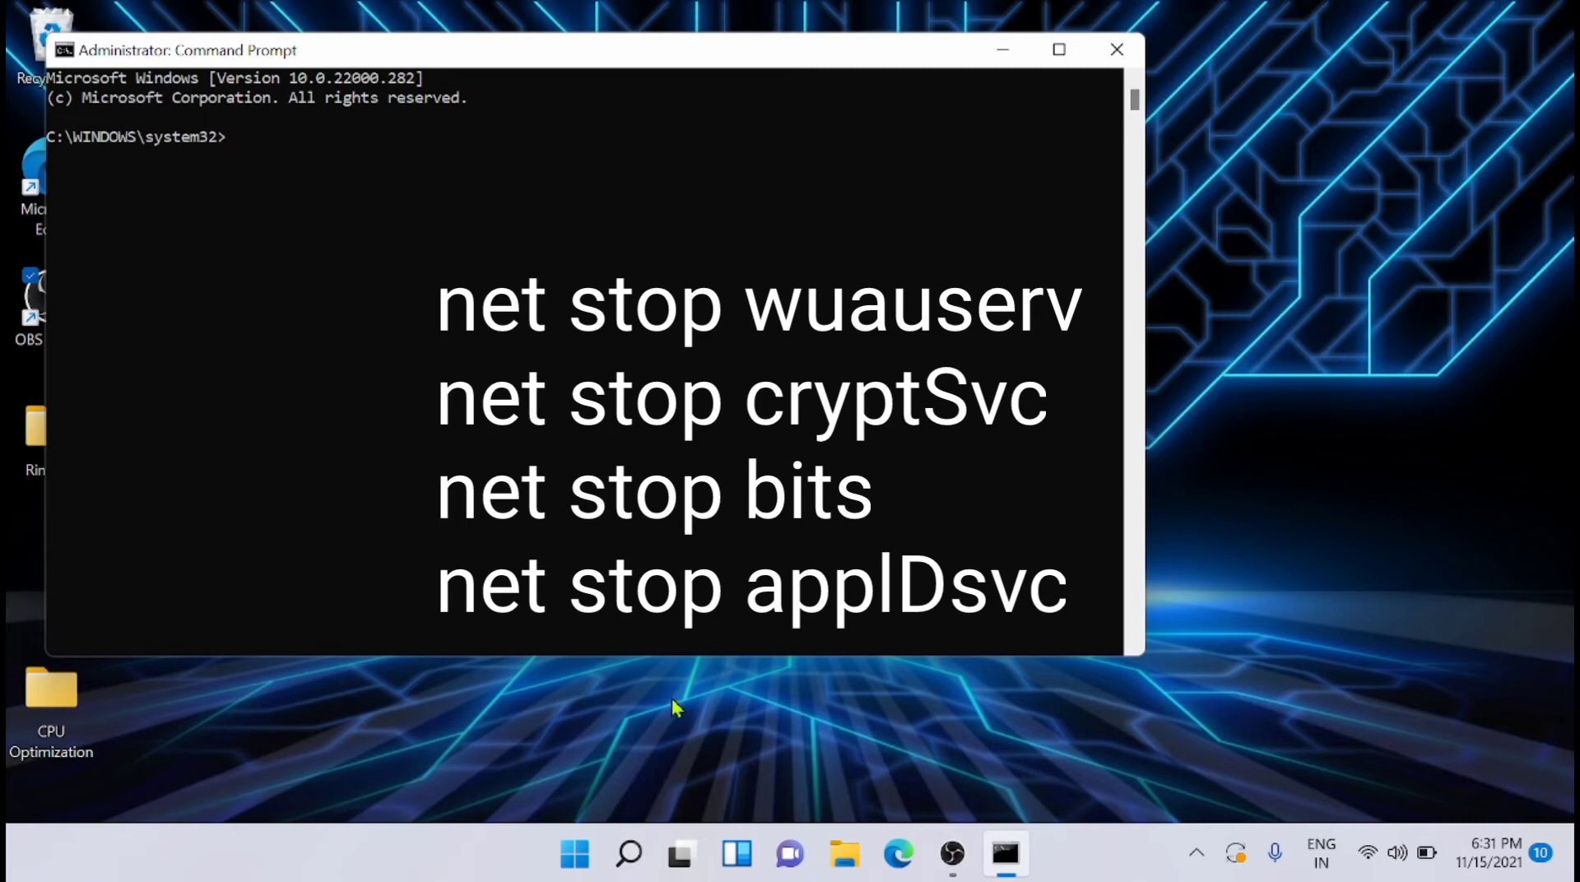
type("net stop wuauserv")
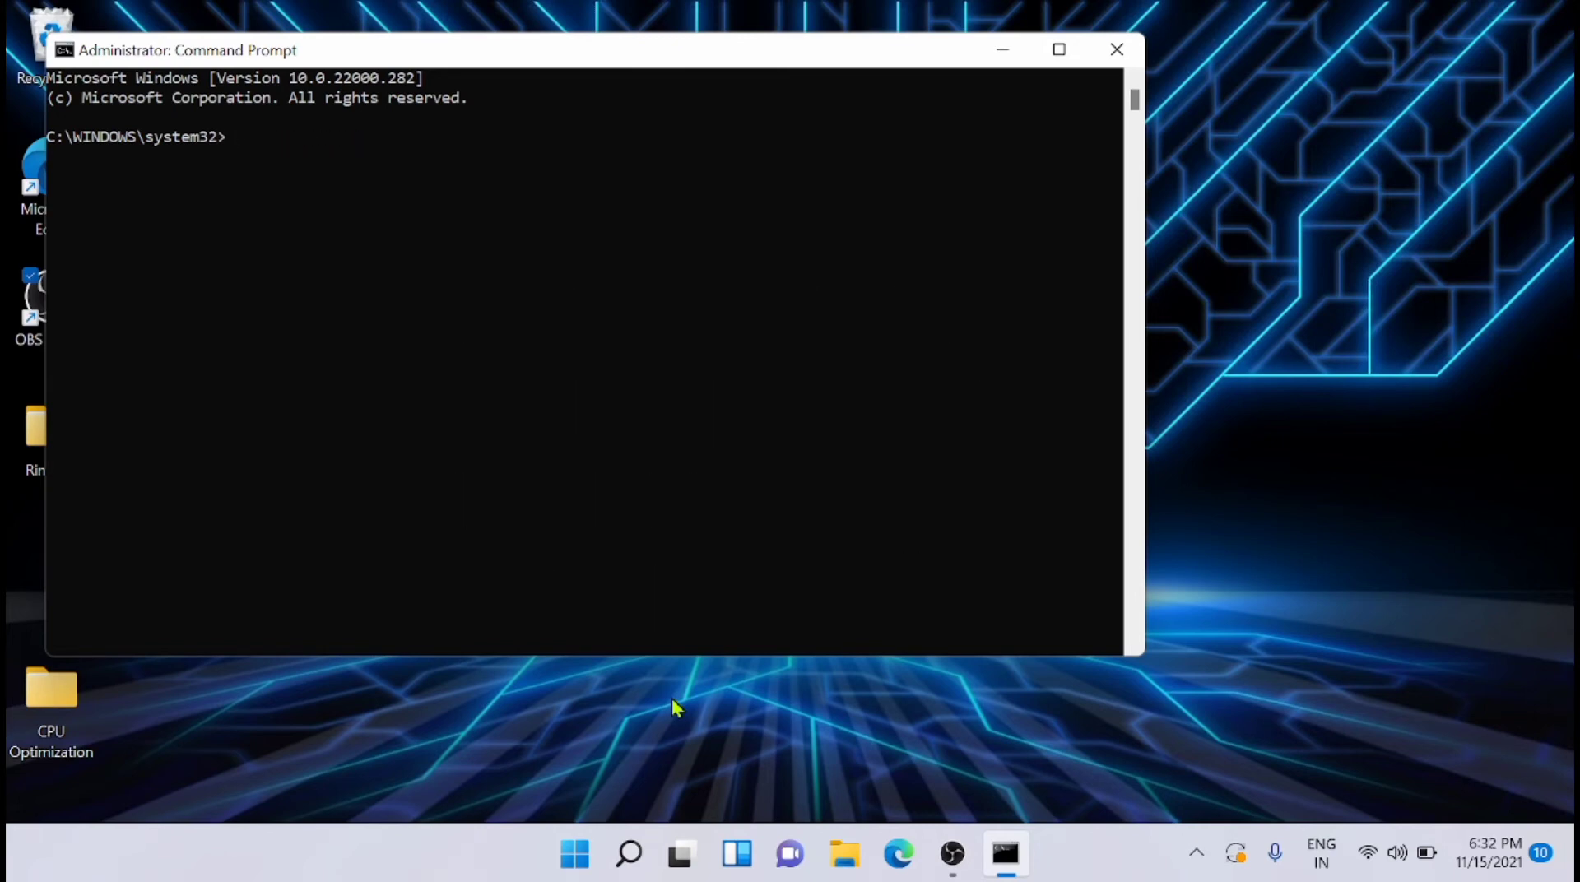
type("net stop cryptSvc")
key("BackSpace")
key("BackSpace")
key("BackSpace")
key("BackSpace")
key("BackSpace")
key("BackSpace")
key("BackSpace")
key("BackSpace")
key("BackSpace")
key("BackSpace")
key("BackSpace")
key("BackSpace")
key("BackSpace")
key("BackSpace")
key("BackSpace")
key("BackSpace")
key("BackSpace")
type("net sto")
key("BackSpace")
key("BackSpace")
key("BackSpace")
key("BackSpace")
key("BackSpace")
key("BackSpace")
key("BackSpace")
type("net stop appld")
key("BackSpace")
key("Escape")
- Browse from the Ringbell folder through This PC and OS (C:) into the Windows folder
left_click(37, 468)
double_click(37, 467)
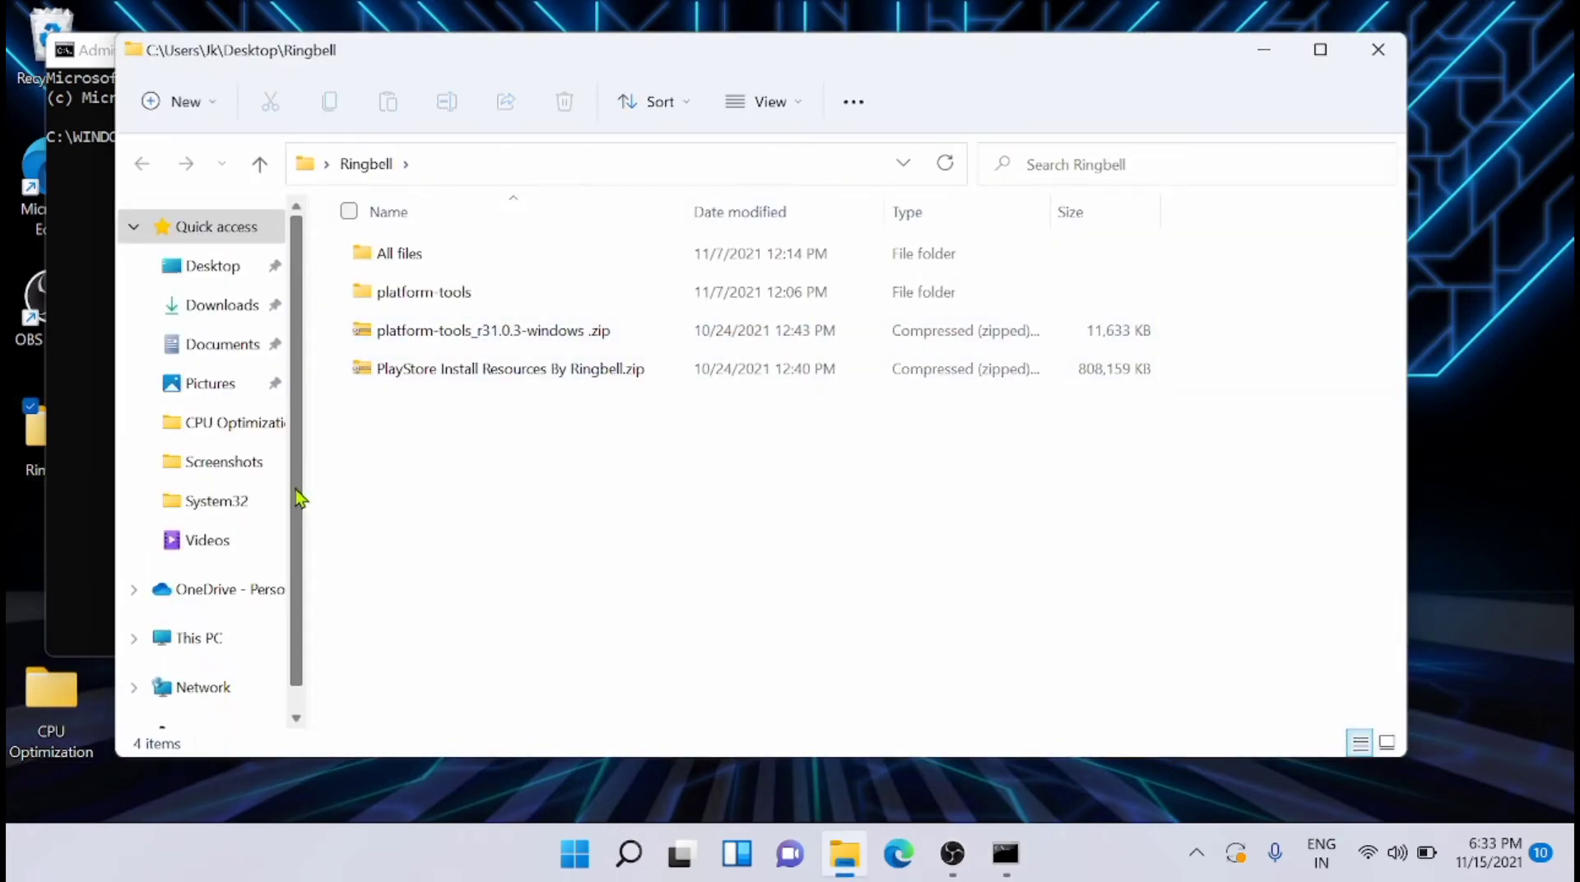
scroll(288, 625, "down", 1)
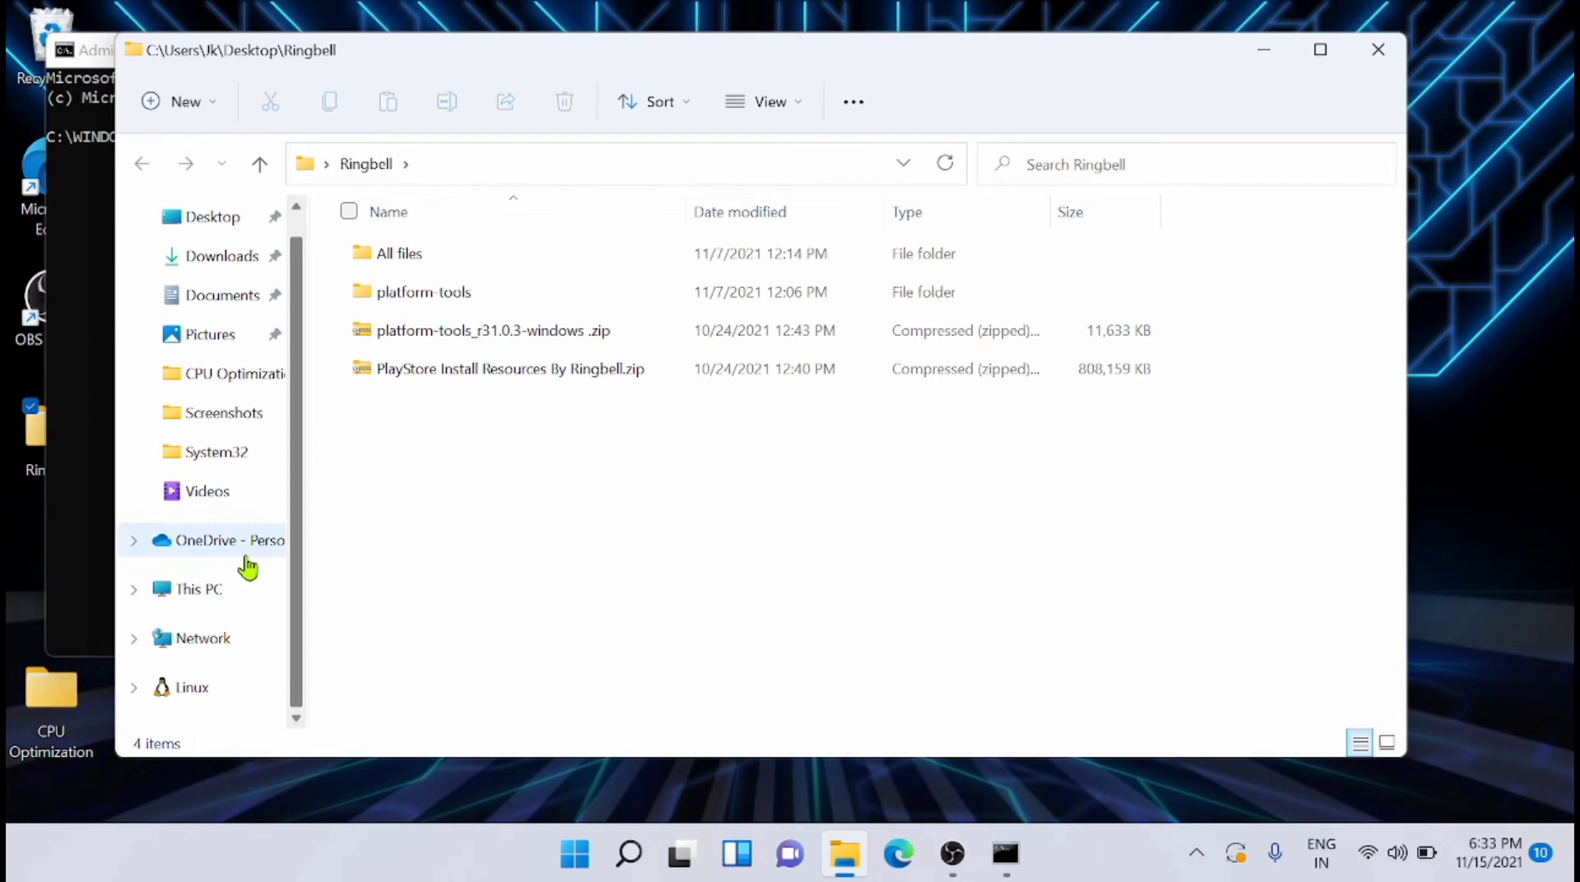
left_click(212, 591)
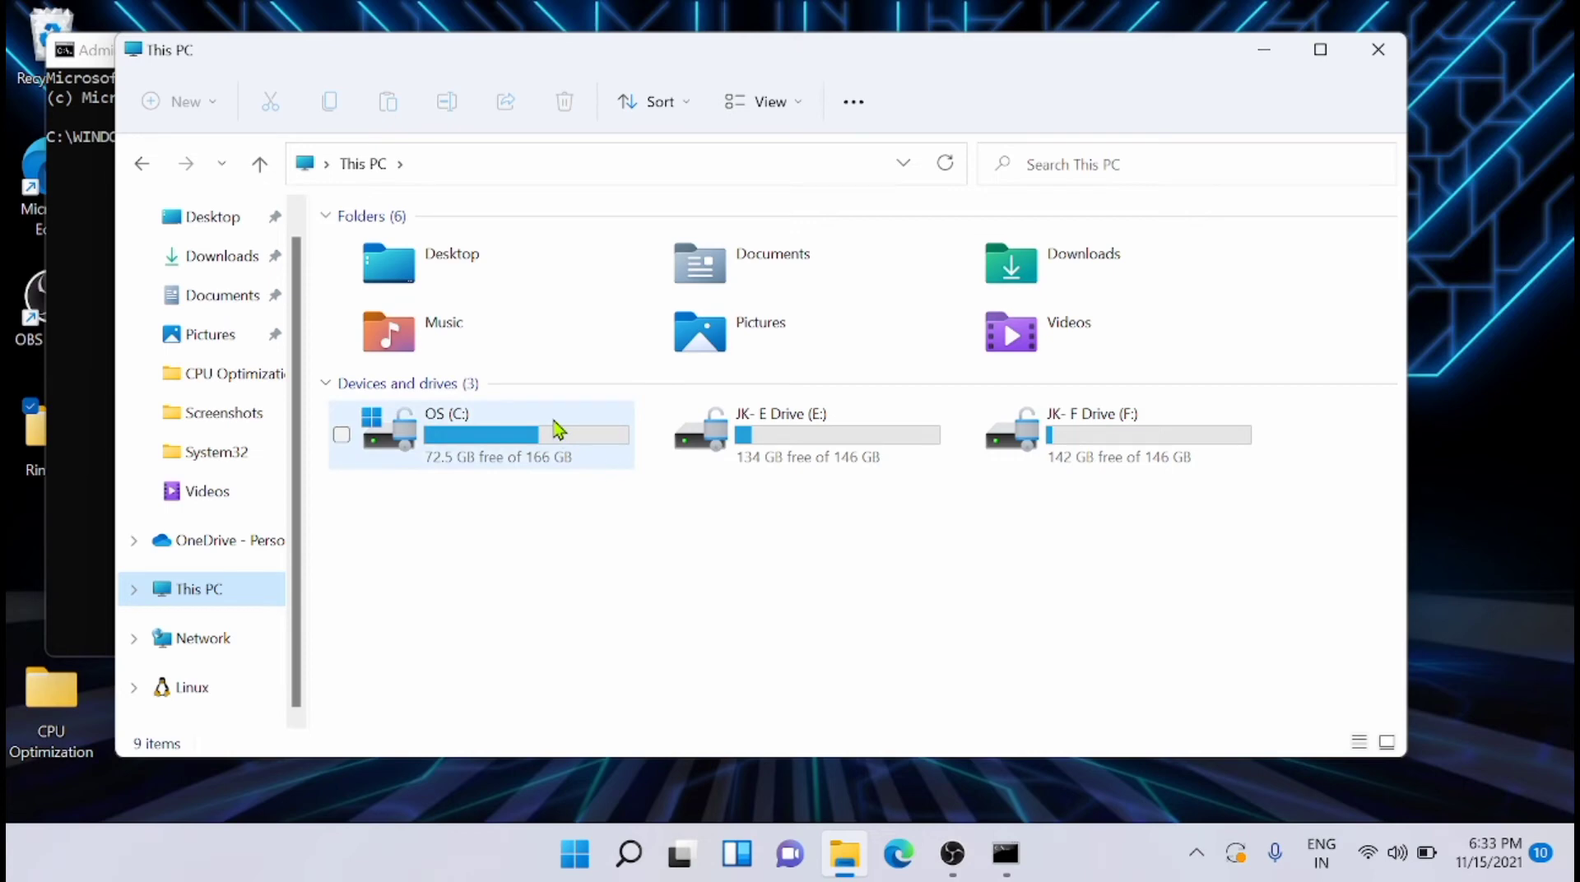
double_click(557, 426)
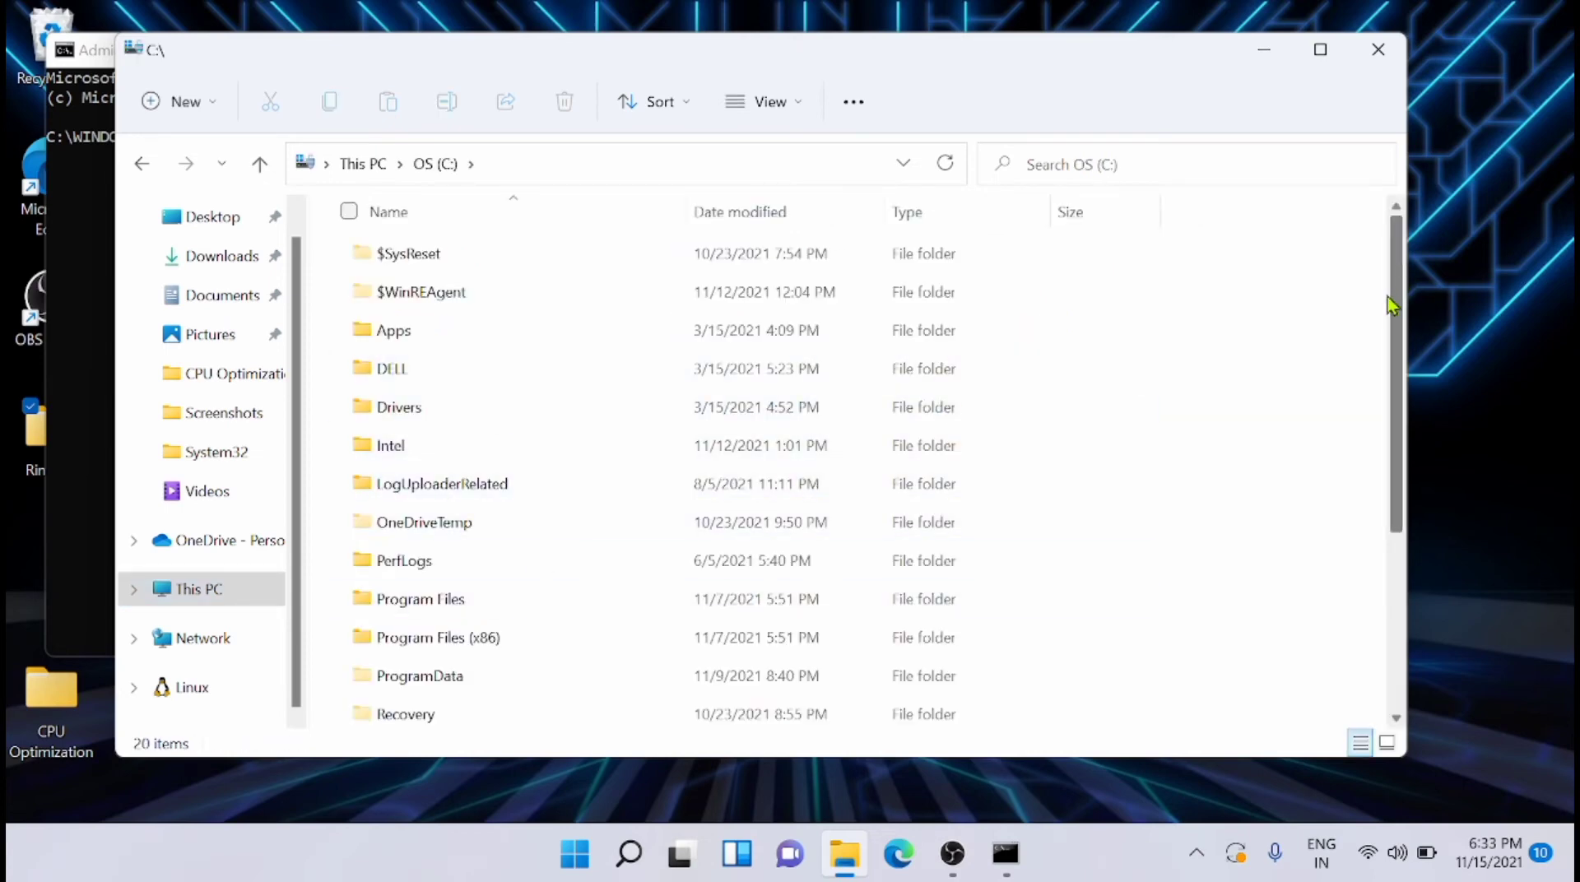
scroll(1391, 306, "down", 3)
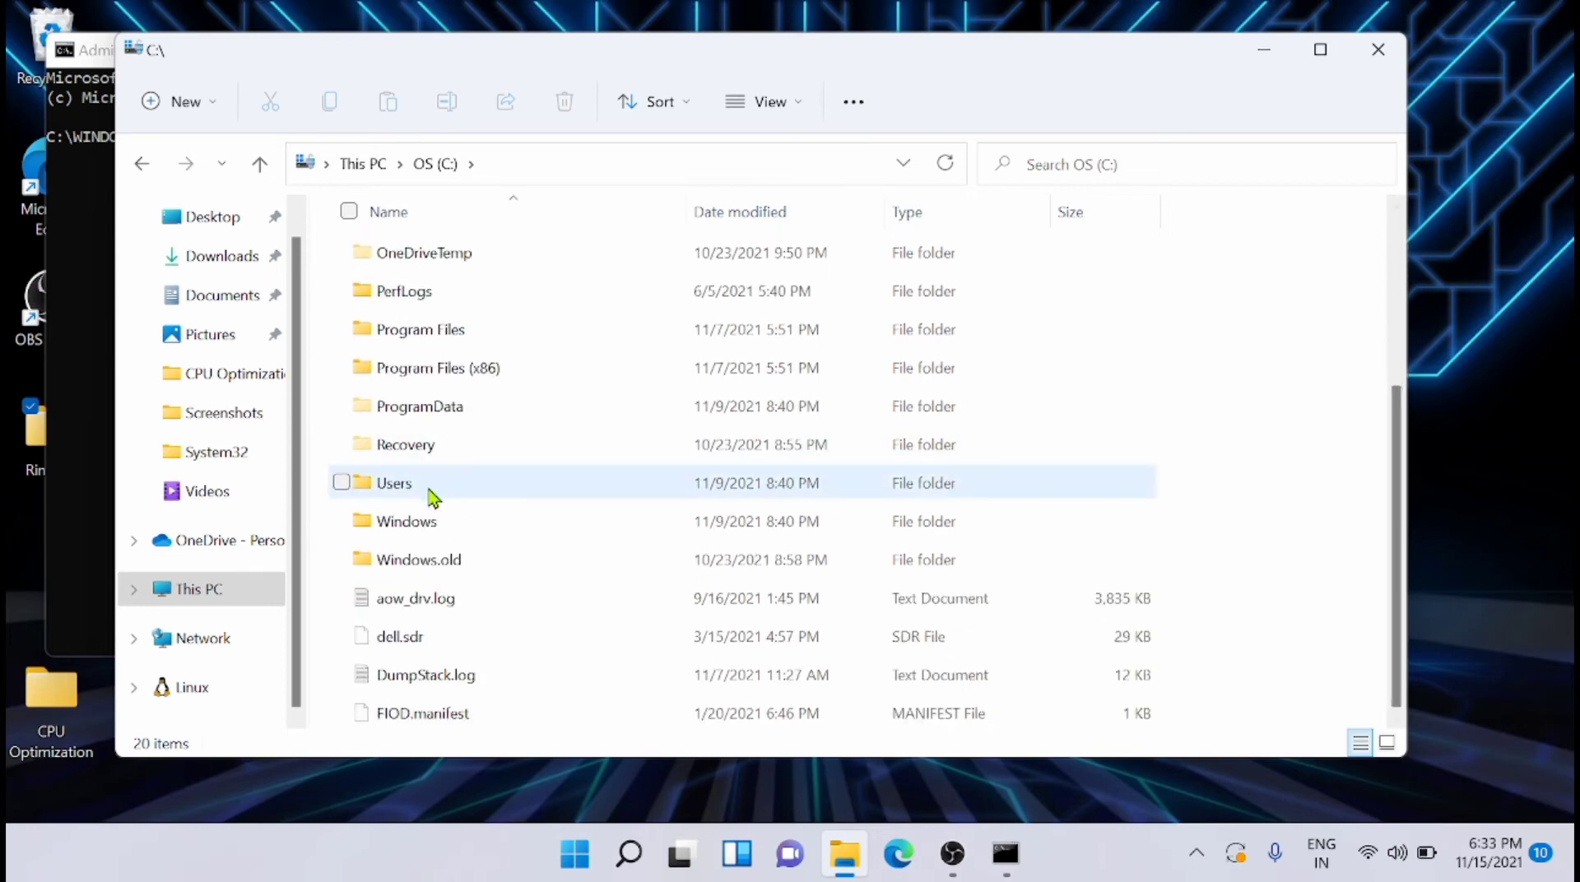
double_click(434, 527)
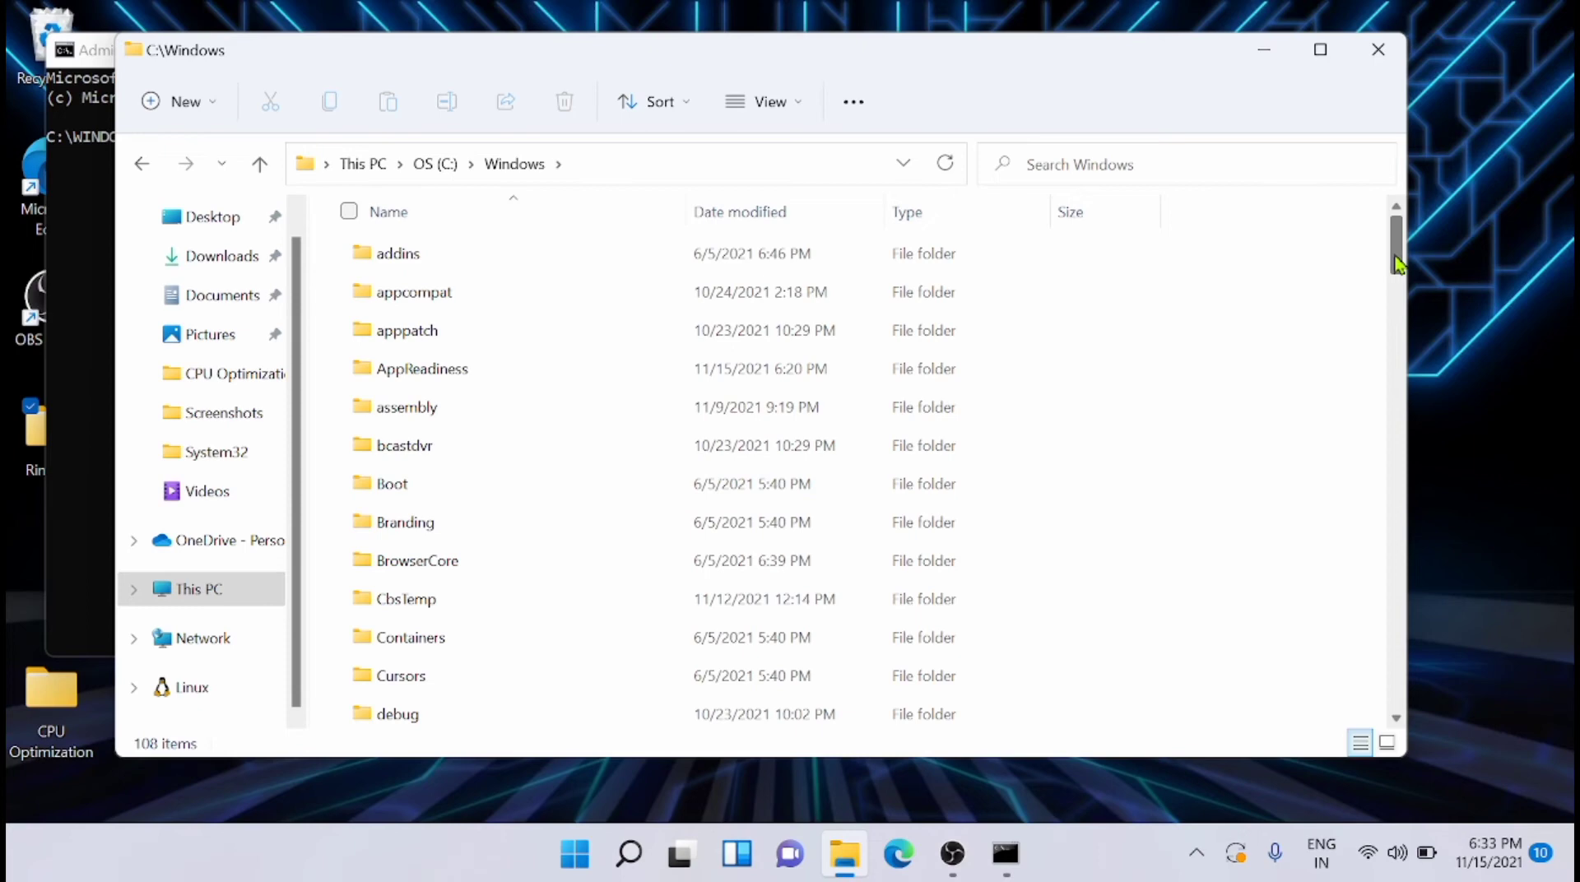
- Rename the SoftwareDistribution folder to SoftwareDistribution.old
left_click_drag(1396, 263, 1397, 365)
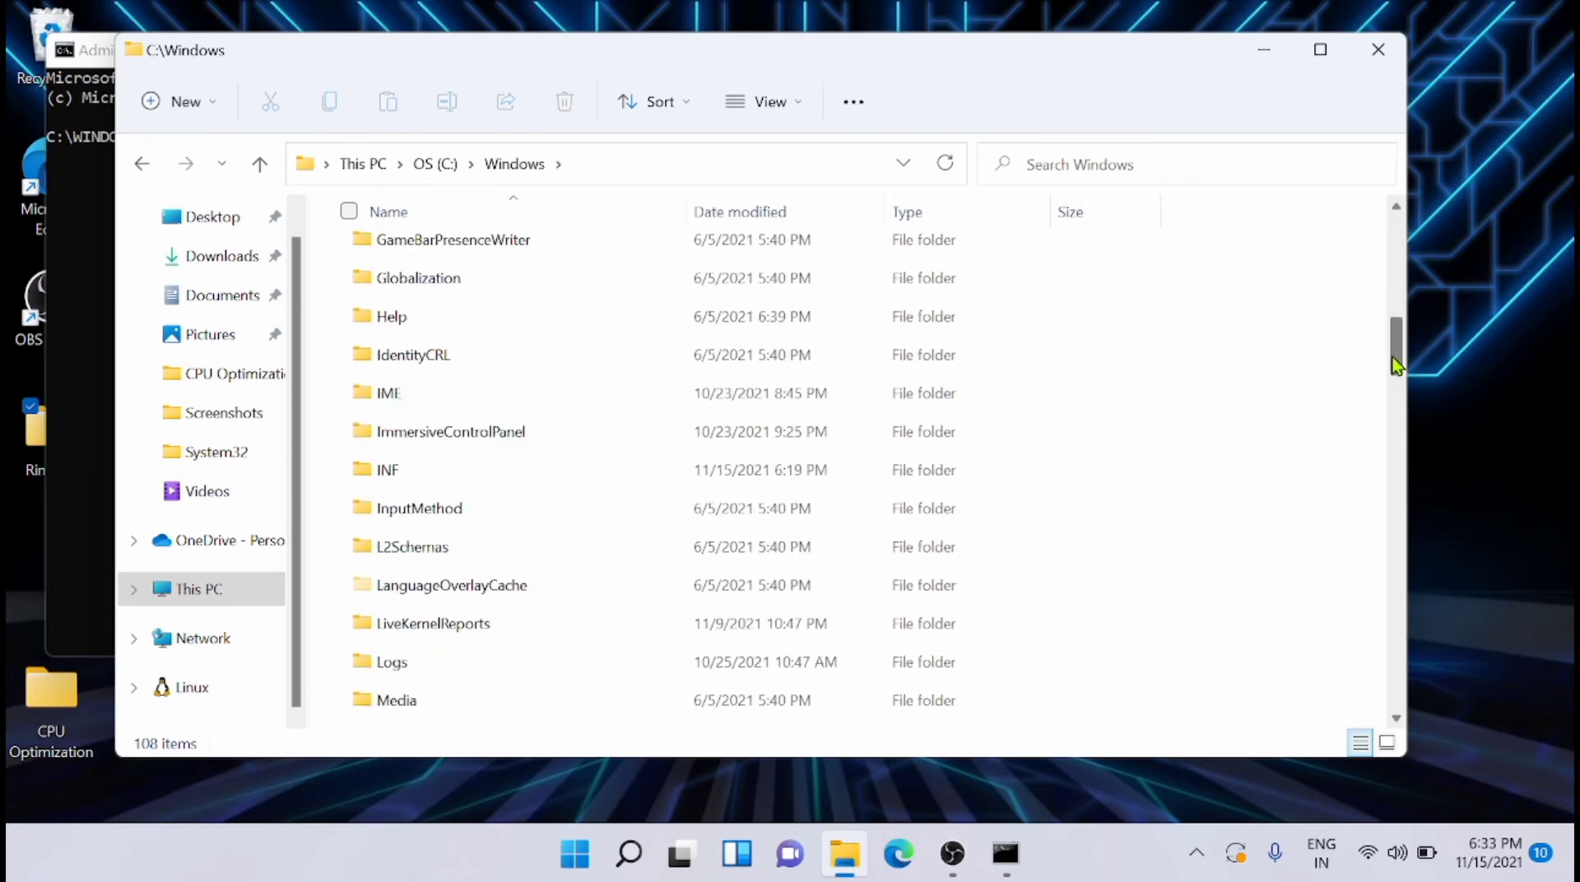
left_click(487, 429)
key("s")
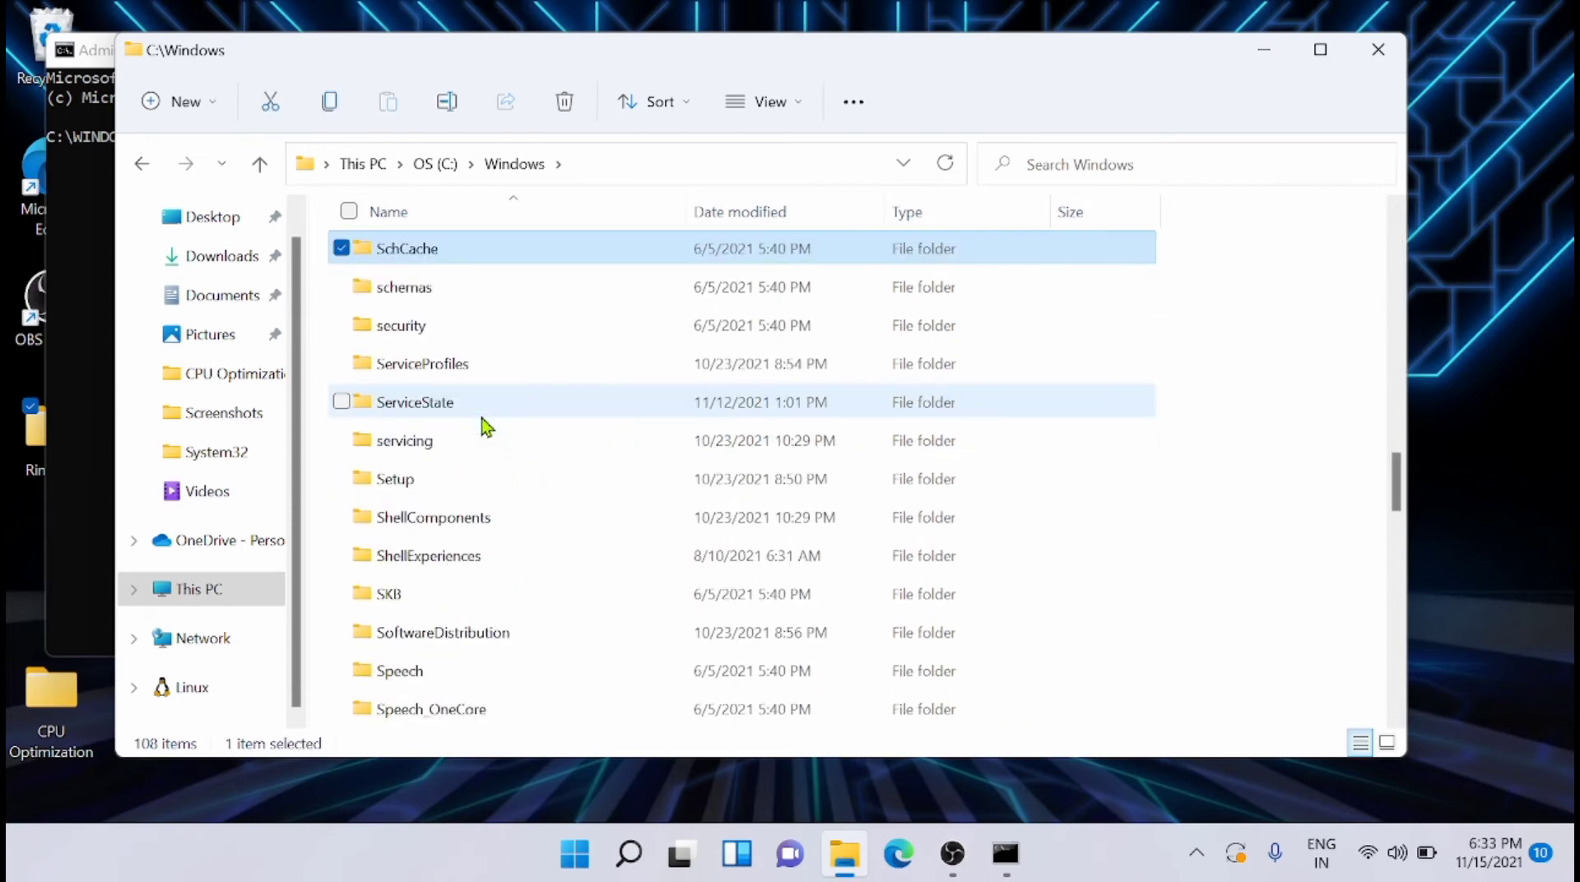
left_click(479, 643)
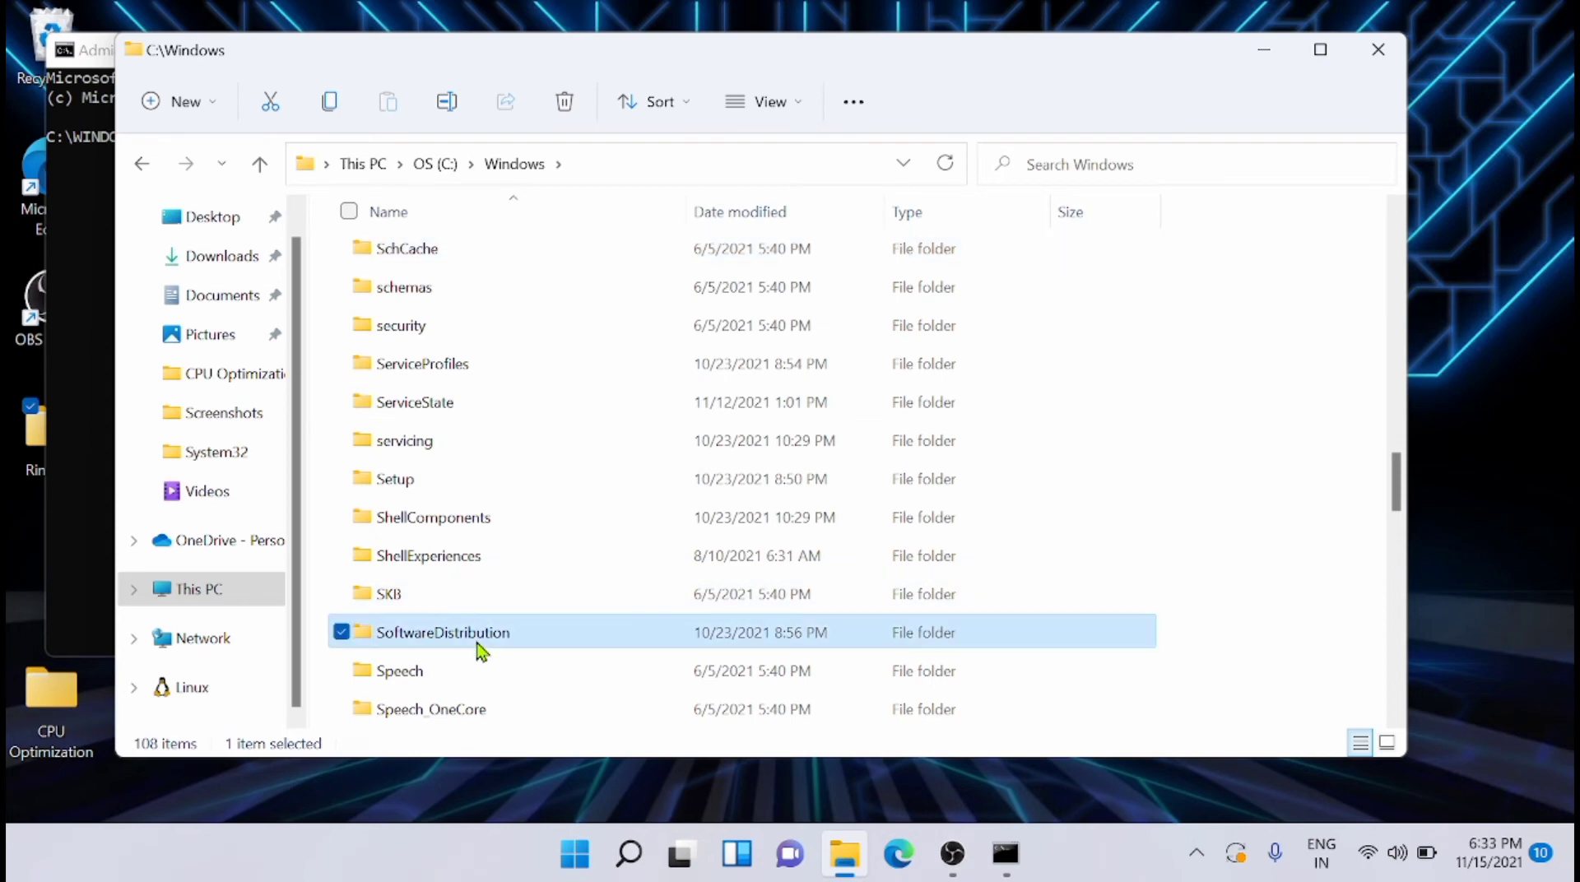
right_click(481, 650)
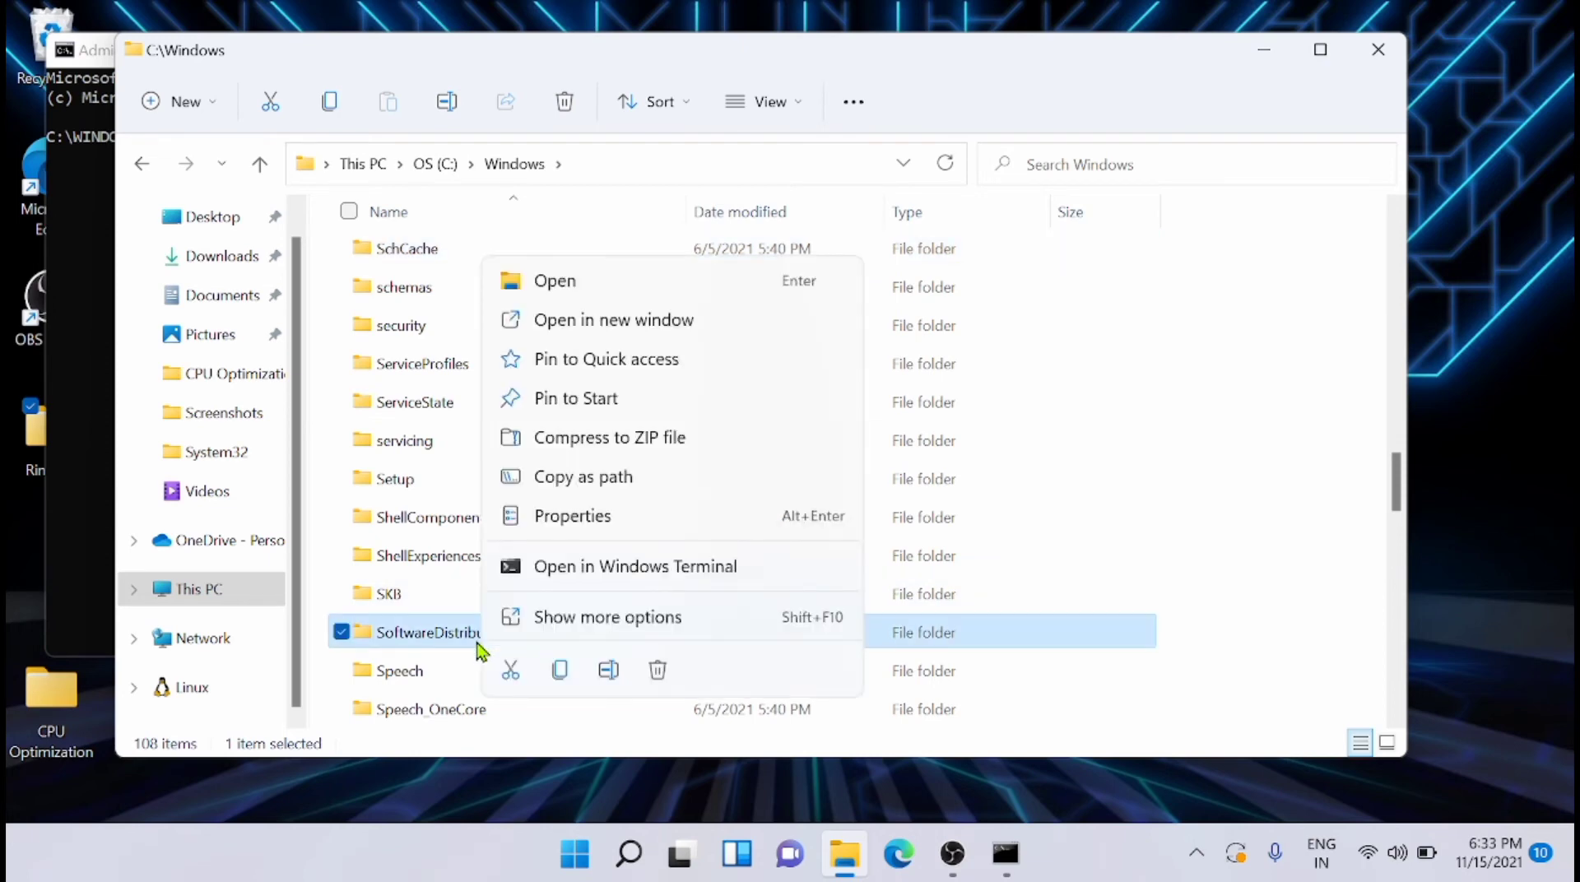
left_click(609, 671)
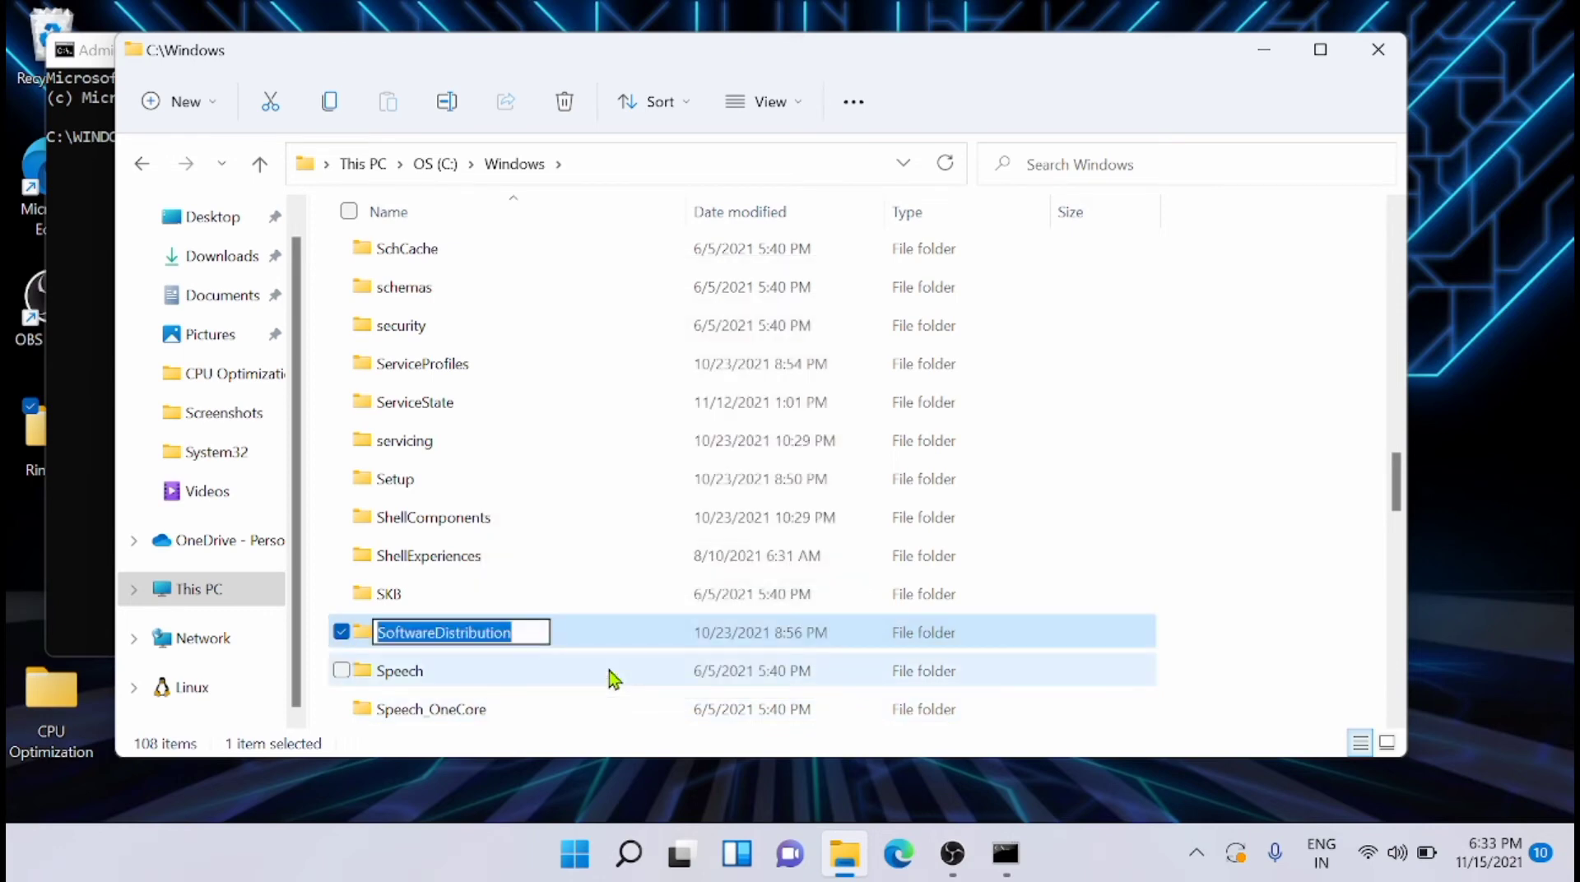
left_click(536, 631)
type(".")
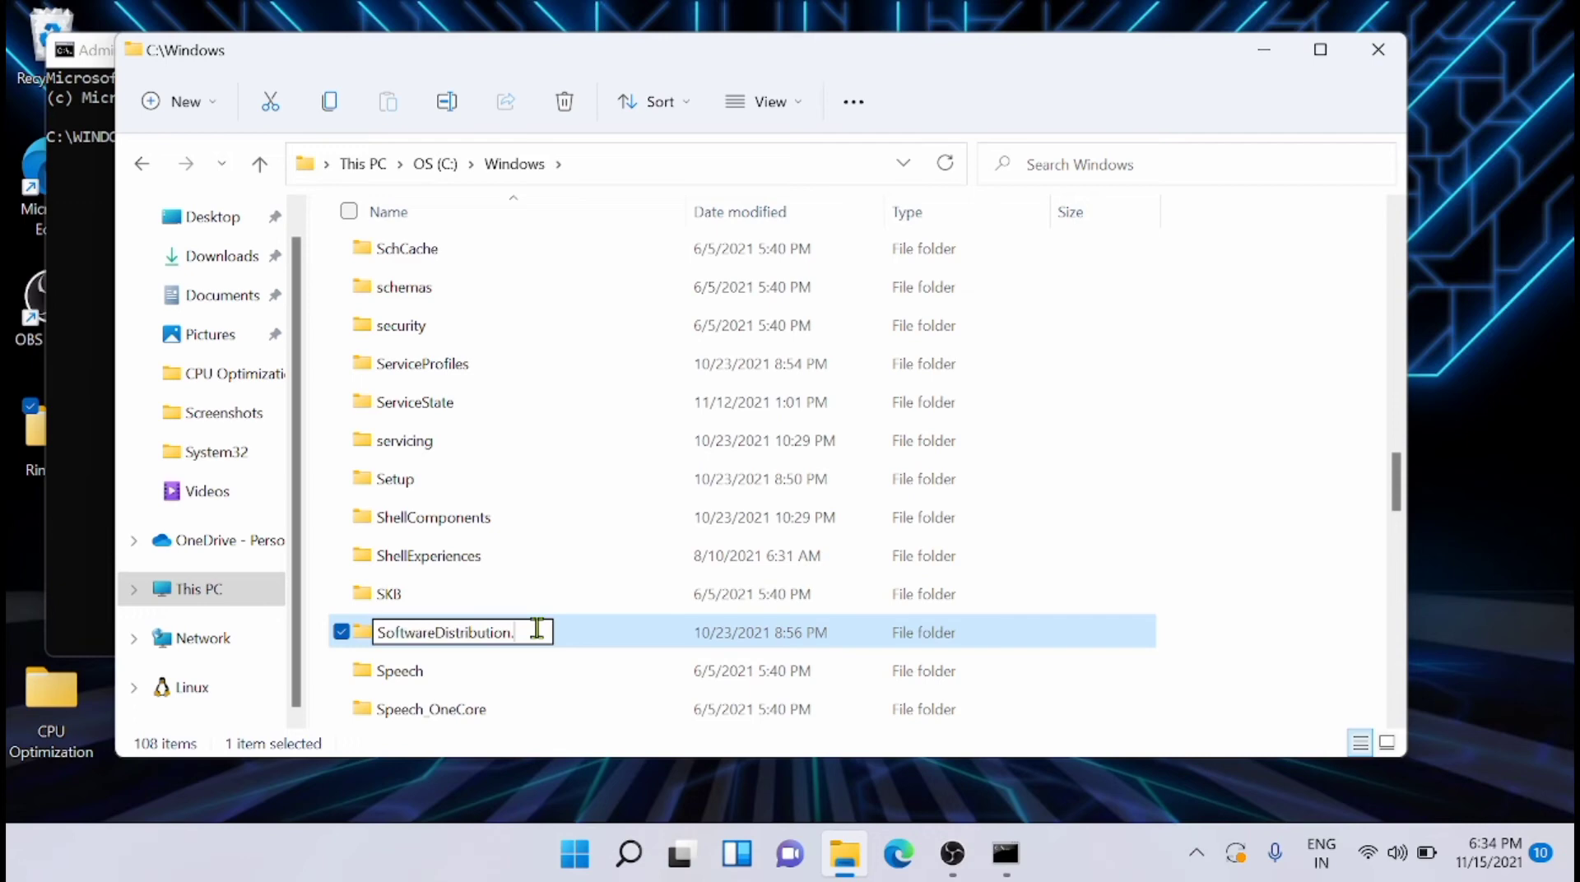
type("old")
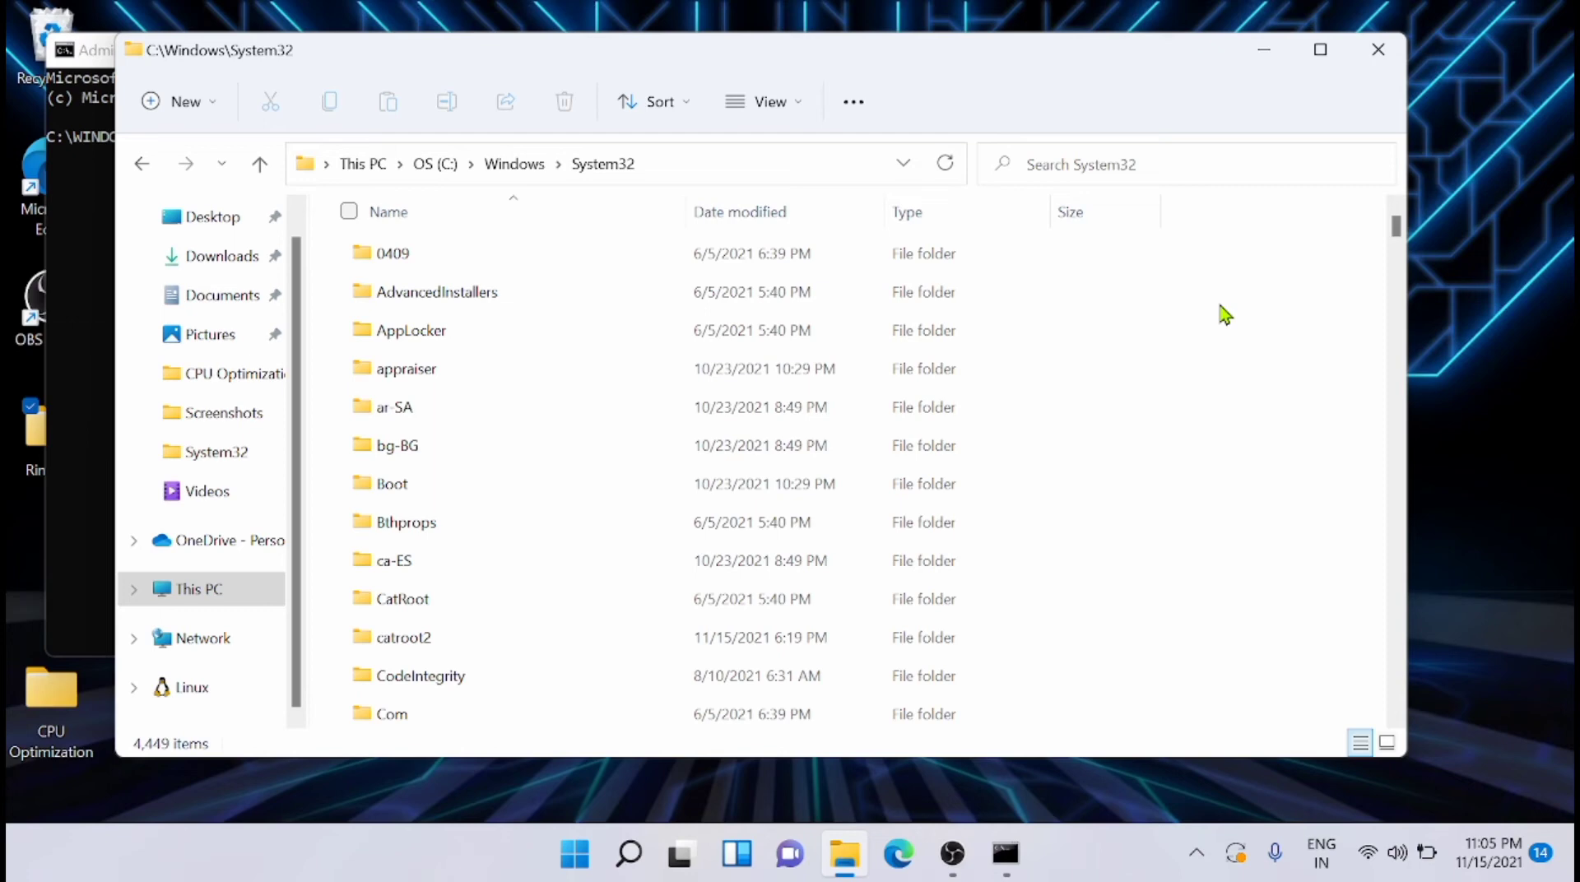
- Rename the catroot2 folder to catroot2.old and return to the administrator Command Prompt
left_click(535, 638)
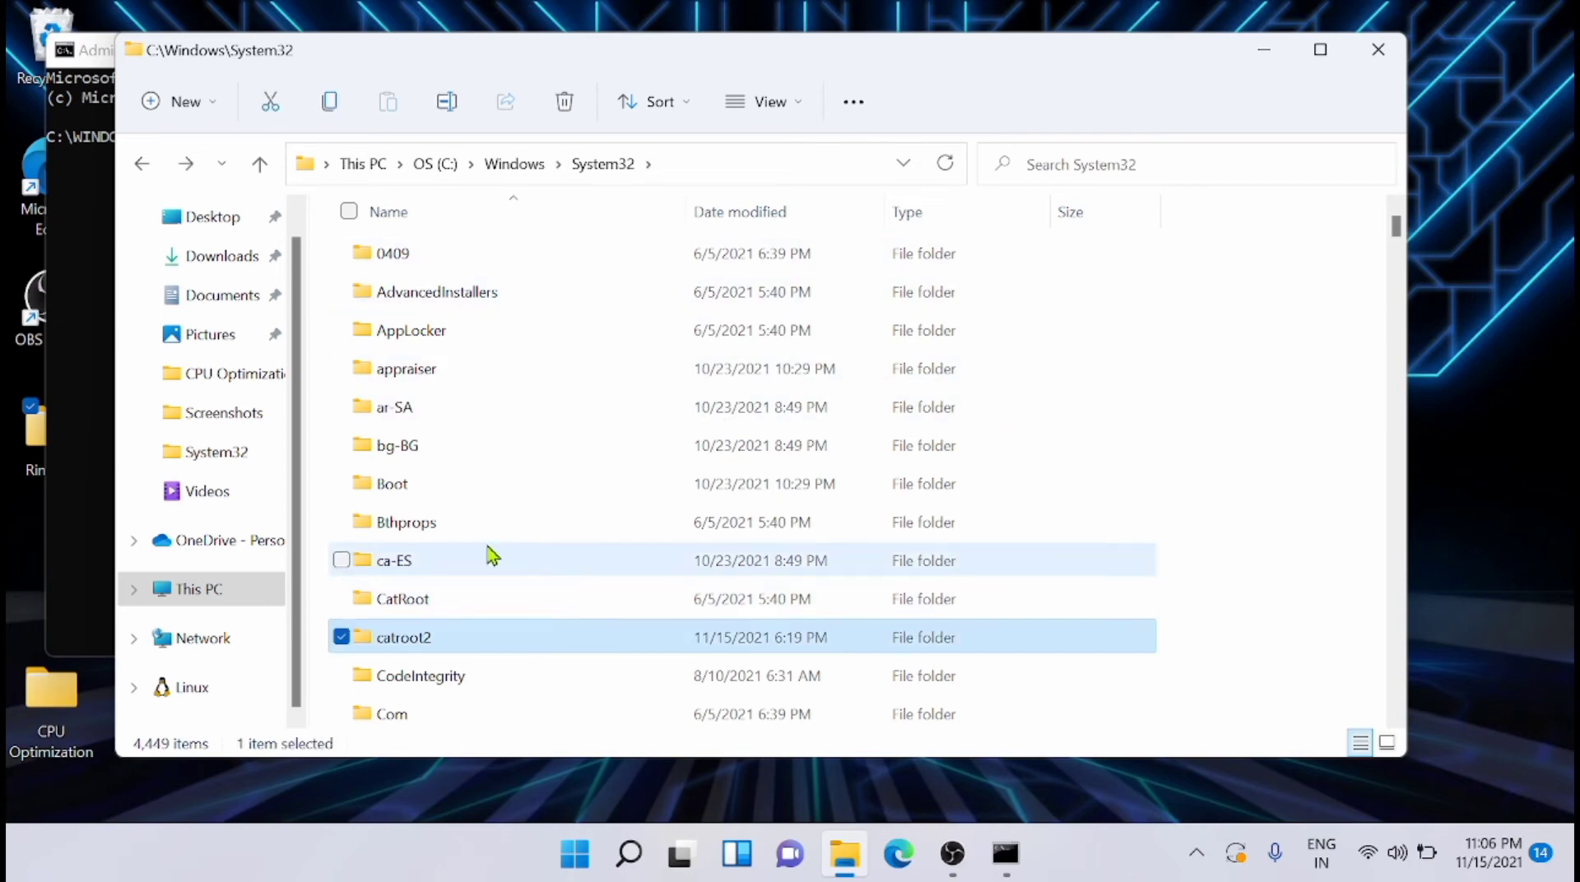
right_click(491, 640)
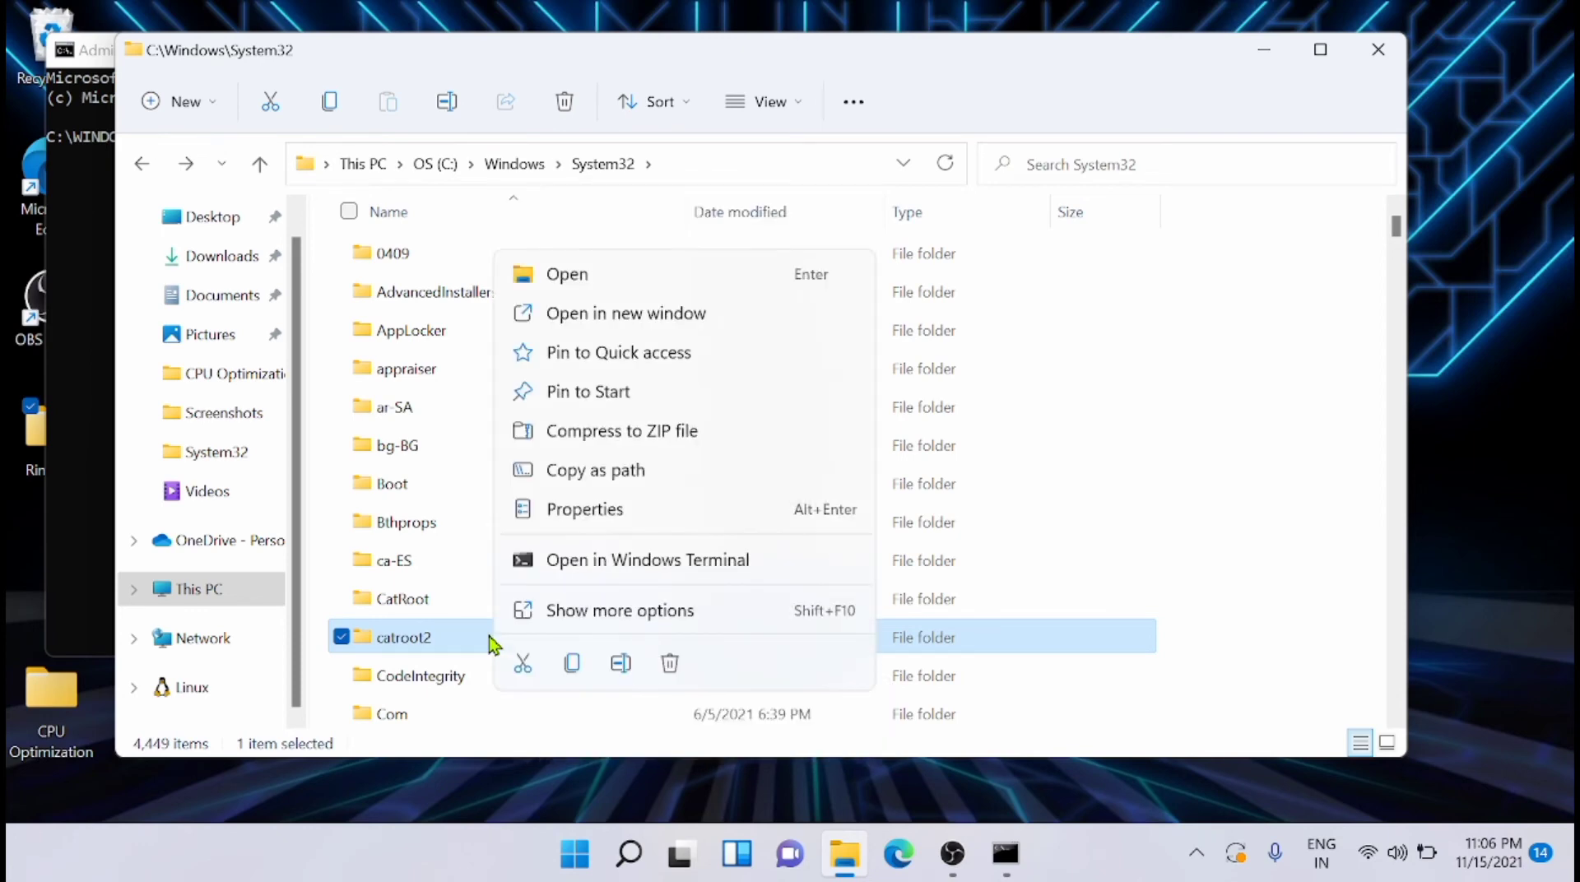
left_click(621, 663)
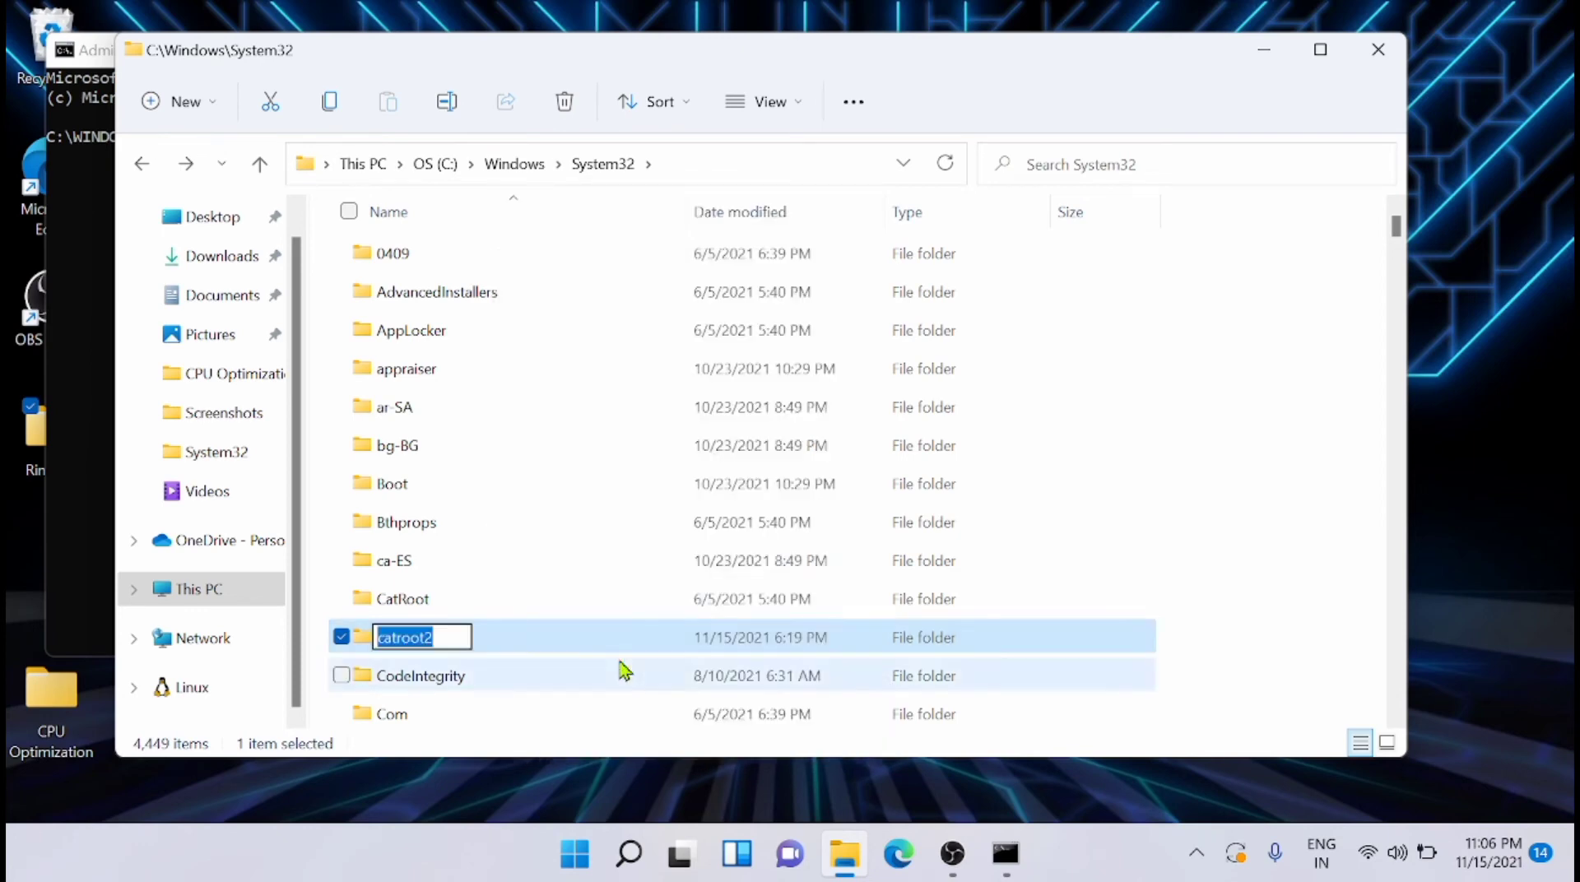
left_click(438, 636)
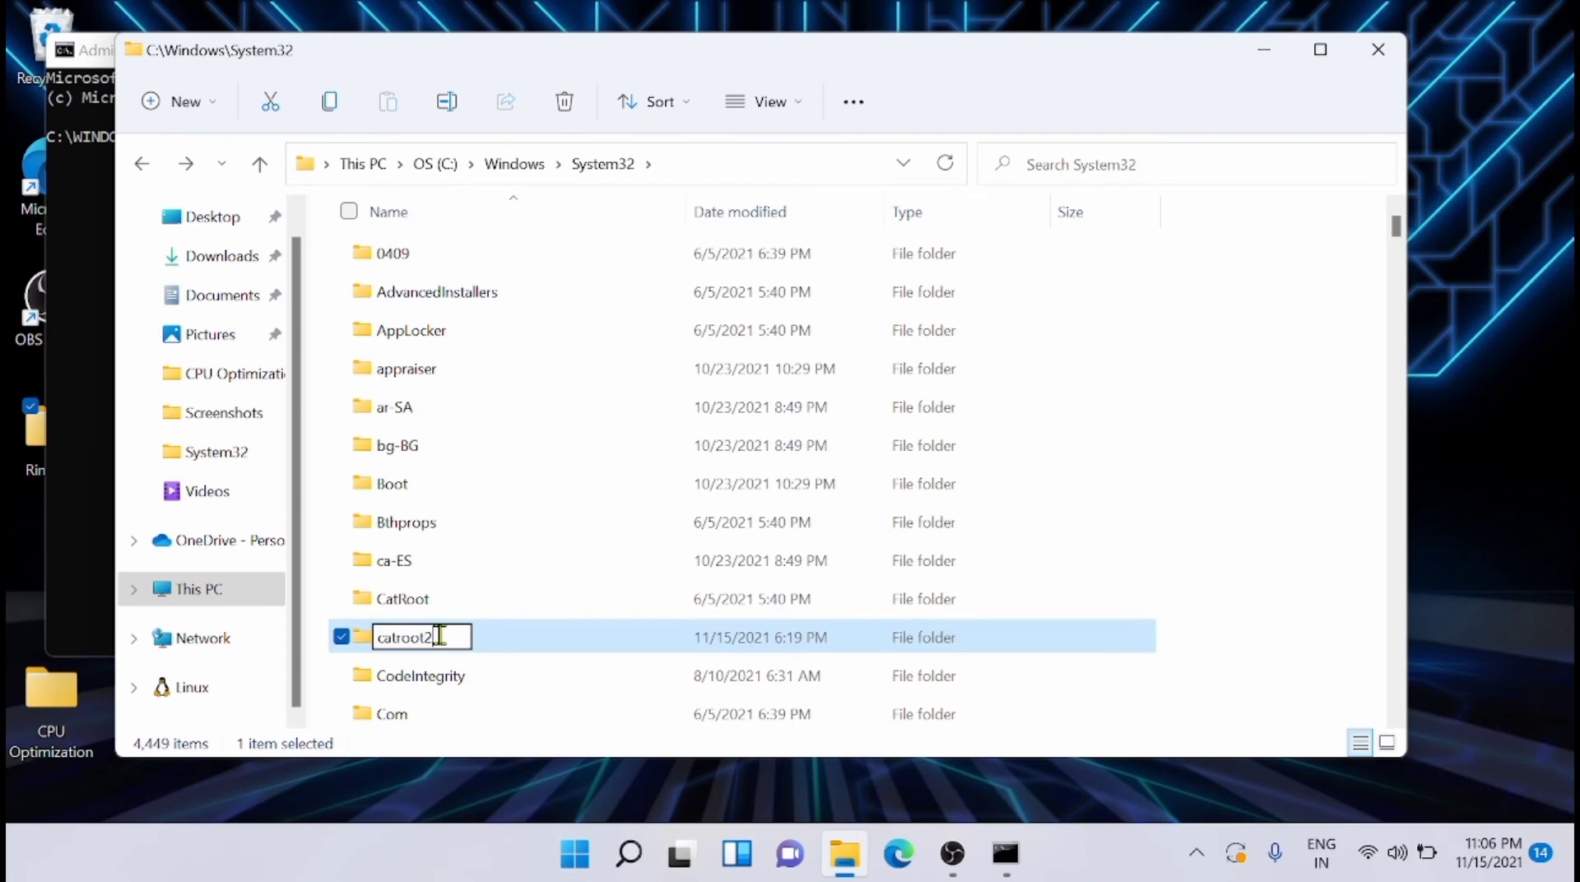
type(".old")
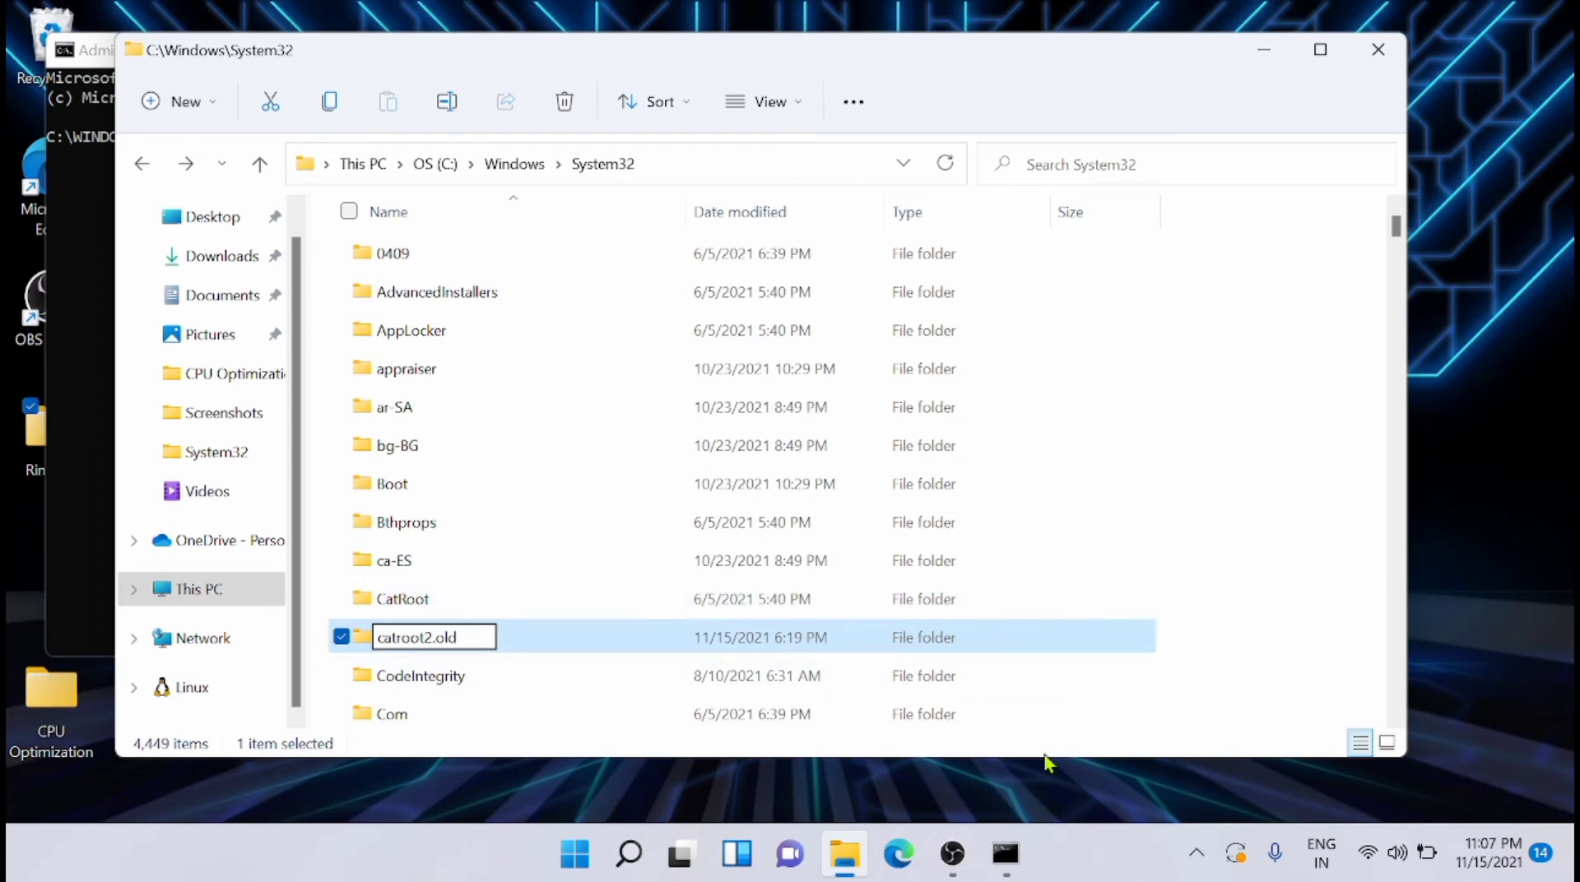
left_click(1005, 864)
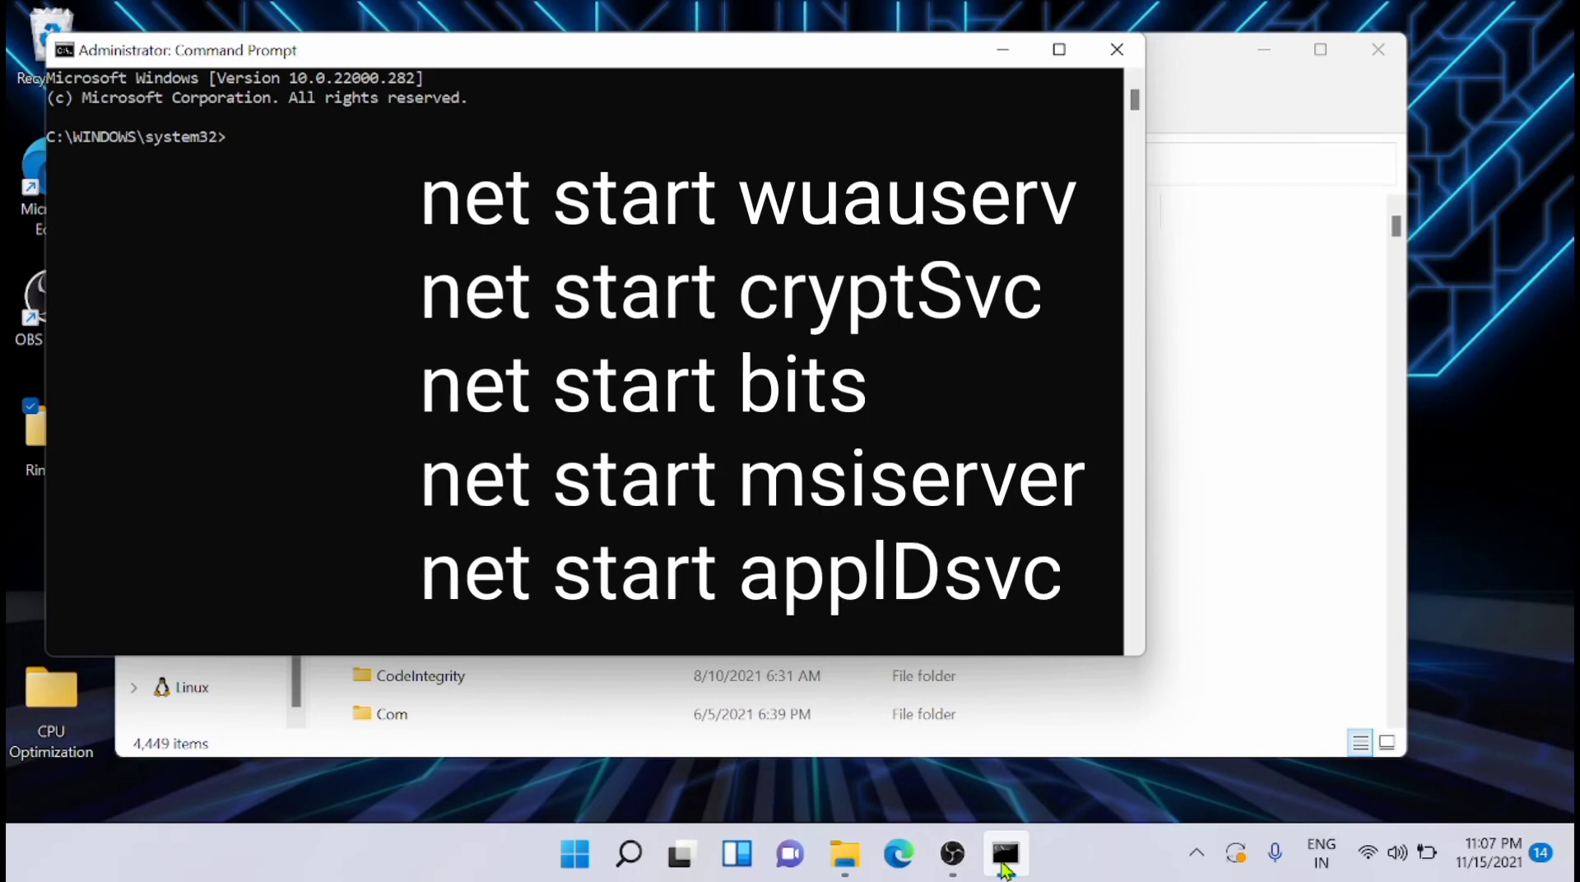
type("net")
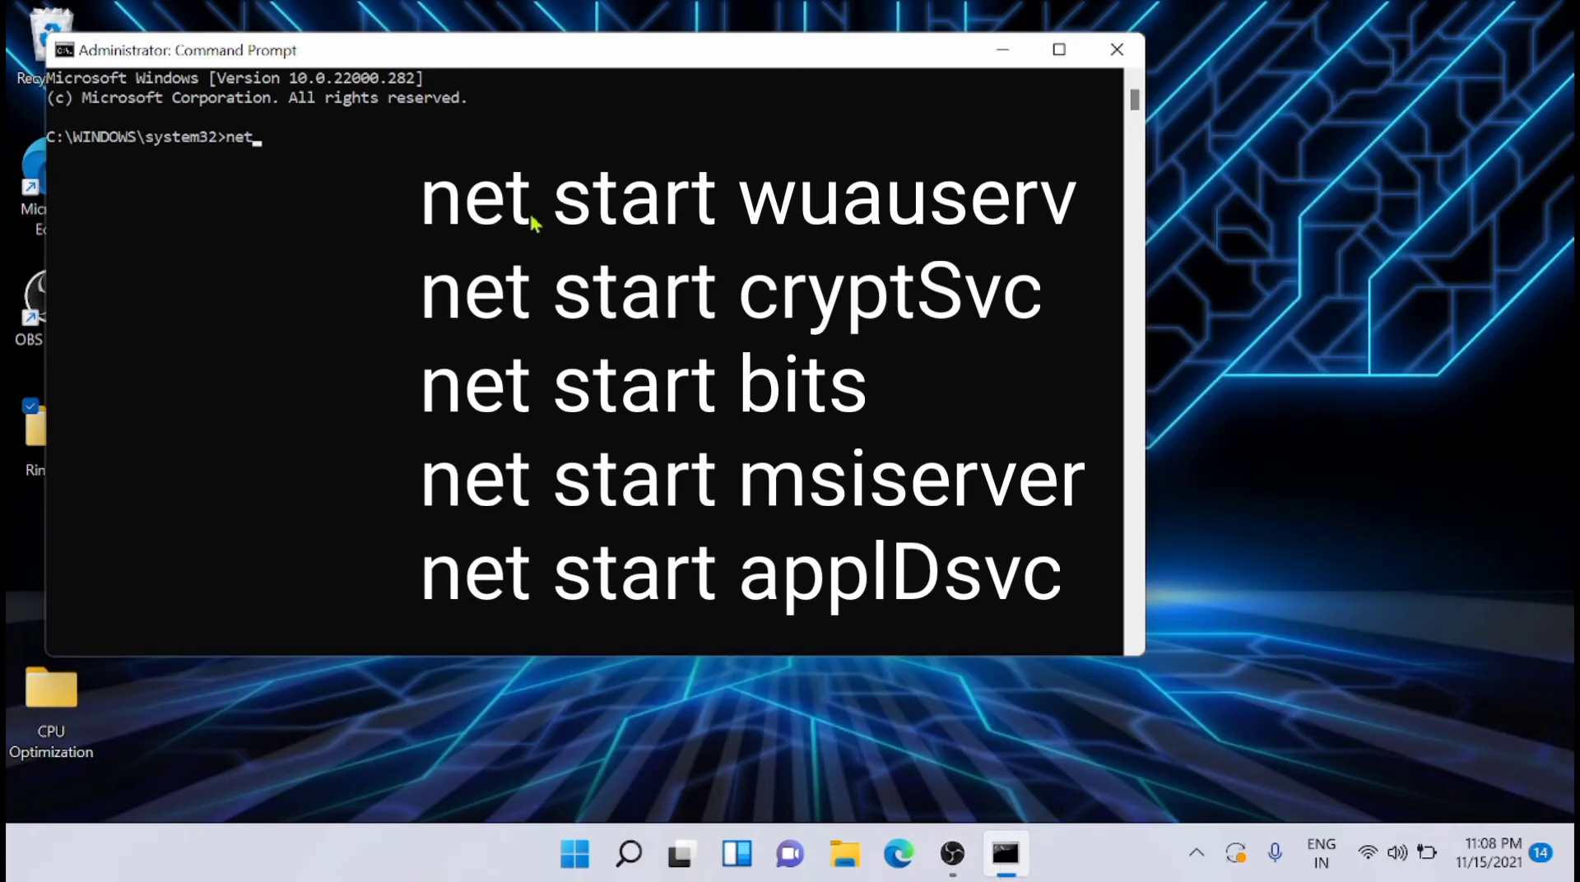
type(" start wuauserv")
key("BackSpace")
key("BackSpace")
key("BackSpace")
key("BackSpace")
key("BackSpace")
key("BackSpace")
key("BackSpace")
key("BackSpace")
key("BackSpace")
key("BackSpace")
key("BackSpace")
key("BackSpace")
key("BackSpace")
key("BackSpace")
key("BackSpace")
key("BackSpace")
key("BackSpace")
key("BackSpace")
type("net start cryptS")
key("BackSpace")
key("BackSpace")
key("BackSpace")
key("BackSpace")
key("BackSpace")
key("BackSpace")
key("BackSpace")
key("BackSpace")
key("BackSpace")
key("BackSpace")
key("BackSpace")
key("BackSpace")
key("BackSpace")
key("BackSpace")
key("BackSpace")
key("BackSpace")
type("net start bits")
key("BackSpace")
key("BackSpace")
key("BackSpace")
key("BackSpace")
key("BackSpace")
key("BackSpace")
key("BackSpace")
key("BackSpace")
key("BackSpace")
key("BackSpace")
key("BackSpace")
key("BackSpace")
key("BackSpace")
key("BackSpace")
type("net start msiserver")
key("BackSpace")
key("BackSpace")
key("BackSpace")
key("BackSpace")
key("BackSpace")
key("BackSpace")
key("BackSpace")
key("BackSpace")
key("BackSpace")
key("BackSpace")
key("BackSpace")
key("BackSpace")
key("BackSpace")
key("BackSpace")
key("BackSpace")
key("BackSpace")
key("BackSpace")
key("BackSpace")
key("BackSpace")
type("net start applDsvc")
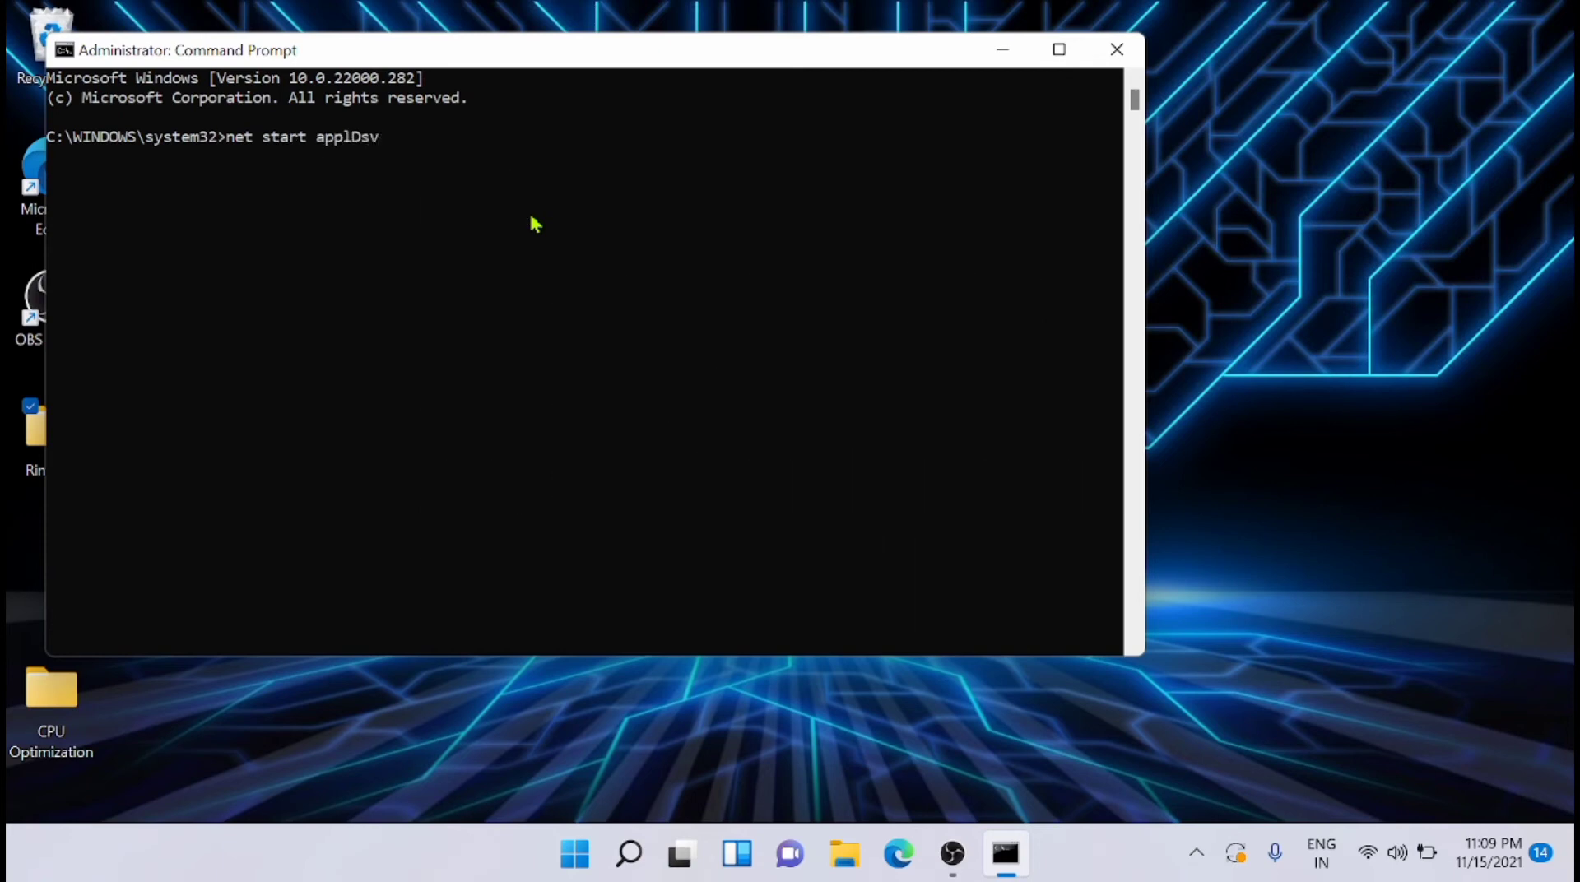
key("BackSpace")
key("BackSpace")
key("BackSpace")
key("BackSpace")
key("BackSpace")
key("BackSpace")
key("BackSpace")
key("BackSpace")
key("BackSpace")
key("BackSpace")
key("BackSpace")
key("BackSpace")
key("BackSpace")
key("BackSpace")
key("BackSpace")
key("BackSpace")
key("BackSpace")
key("BackSpace")
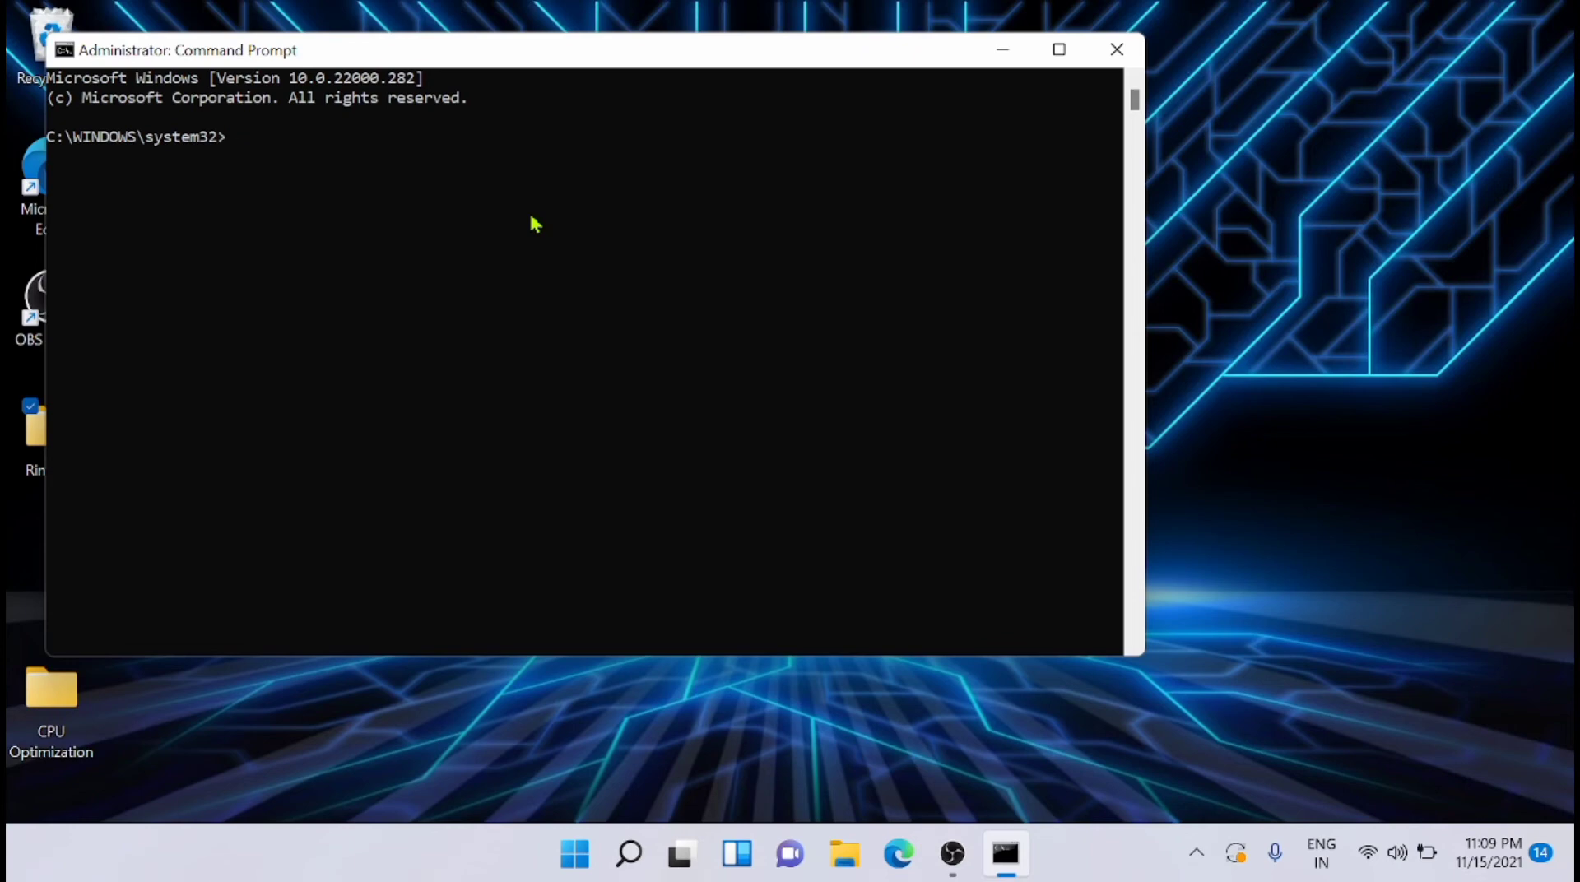
- Close Command Prompt and launch Windows Terminal PowerShell from the Start button's Win+X menu
left_click(1119, 54)
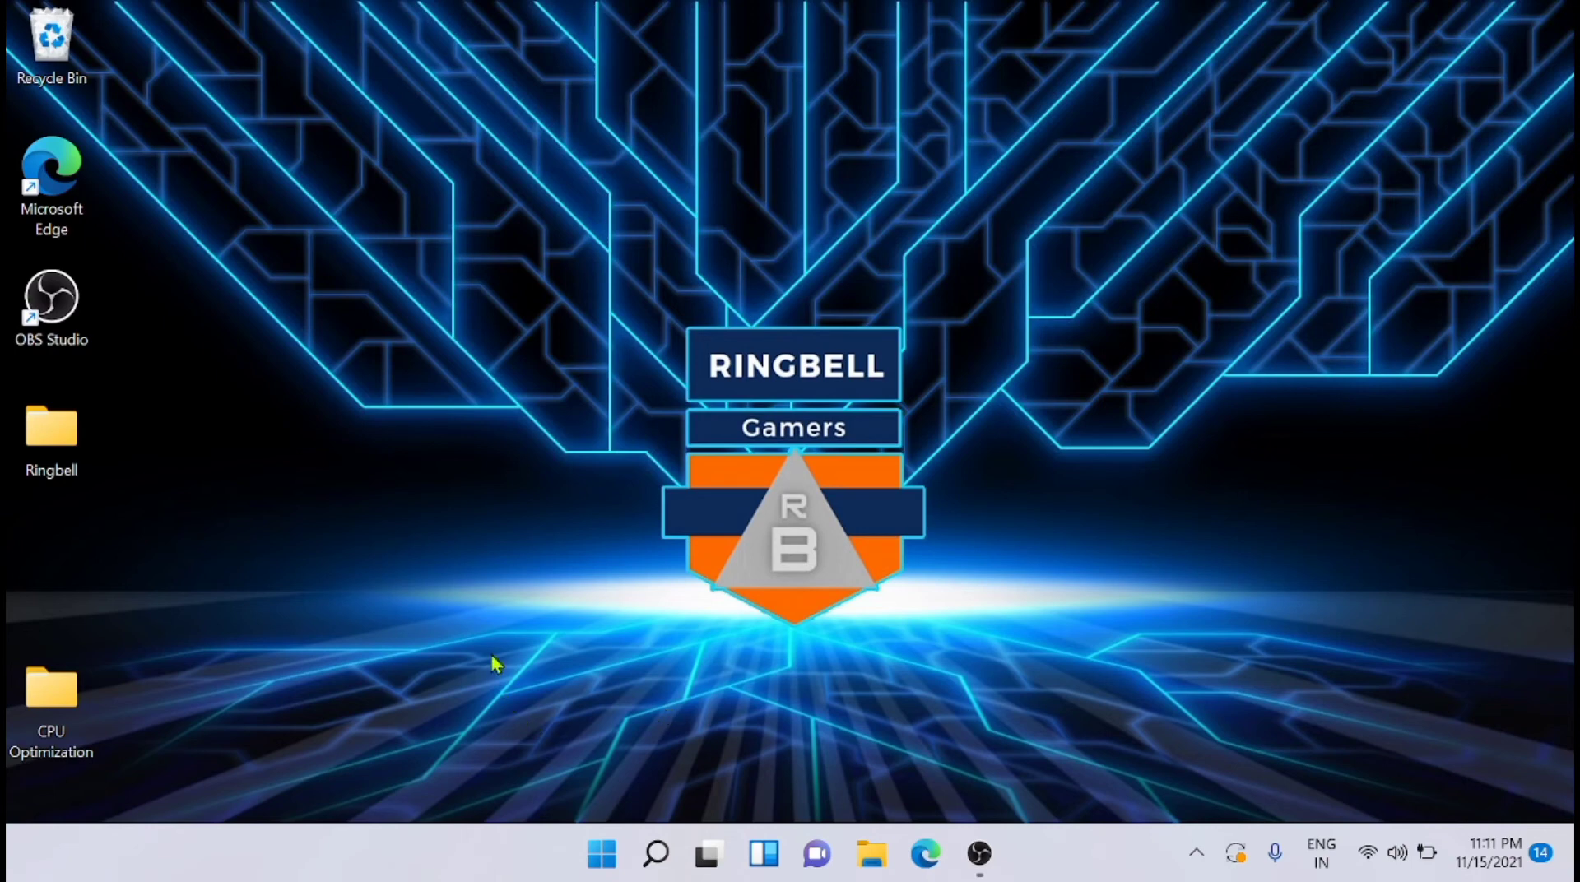
right_click(539, 696)
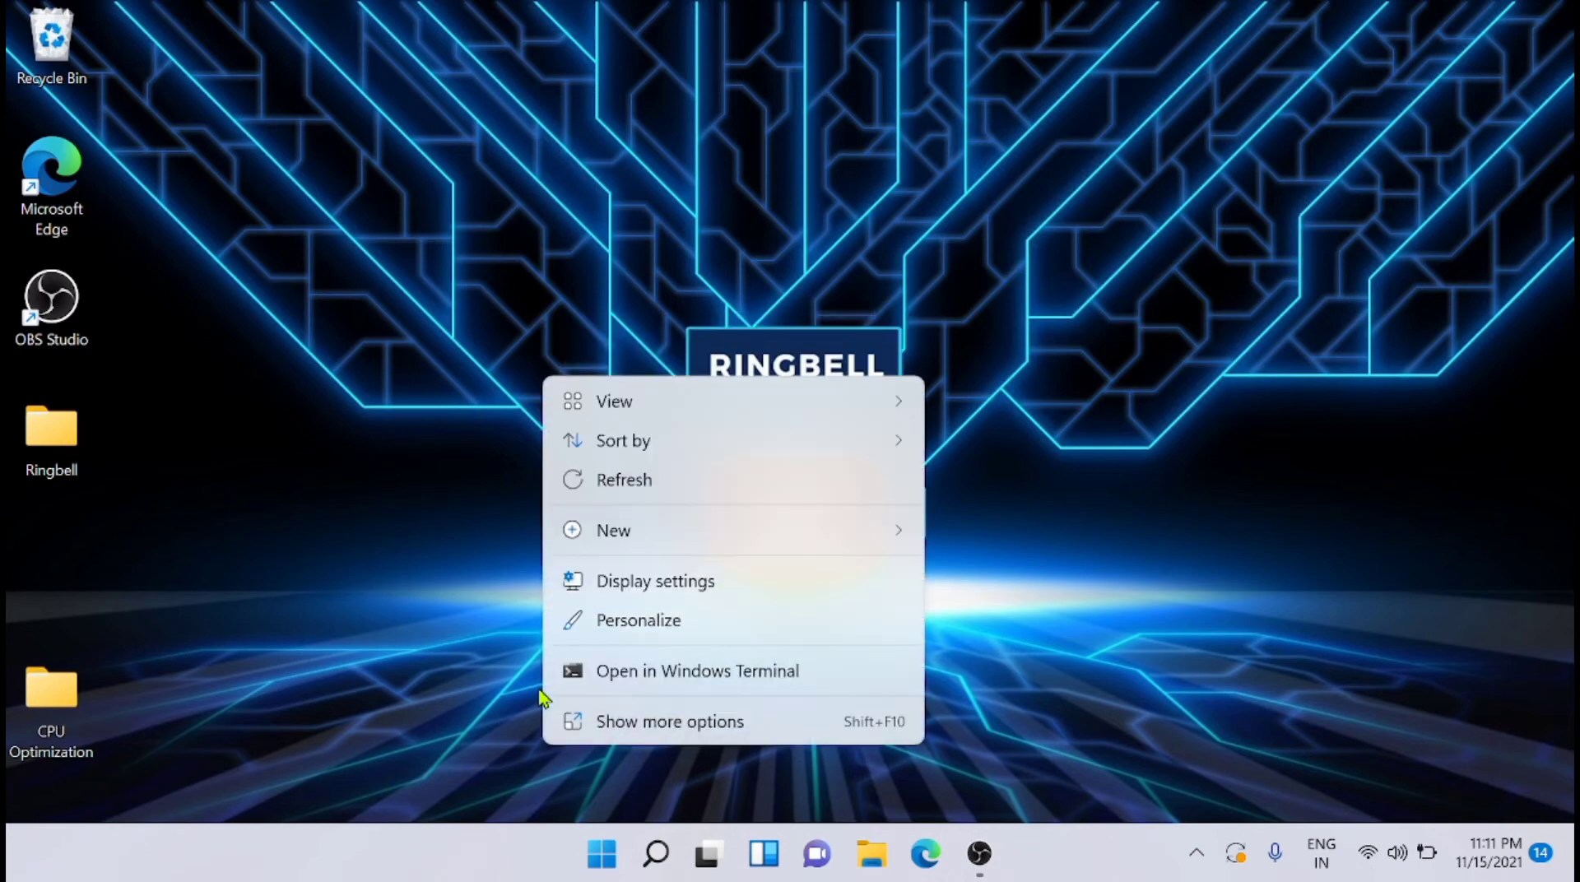
left_click(715, 673)
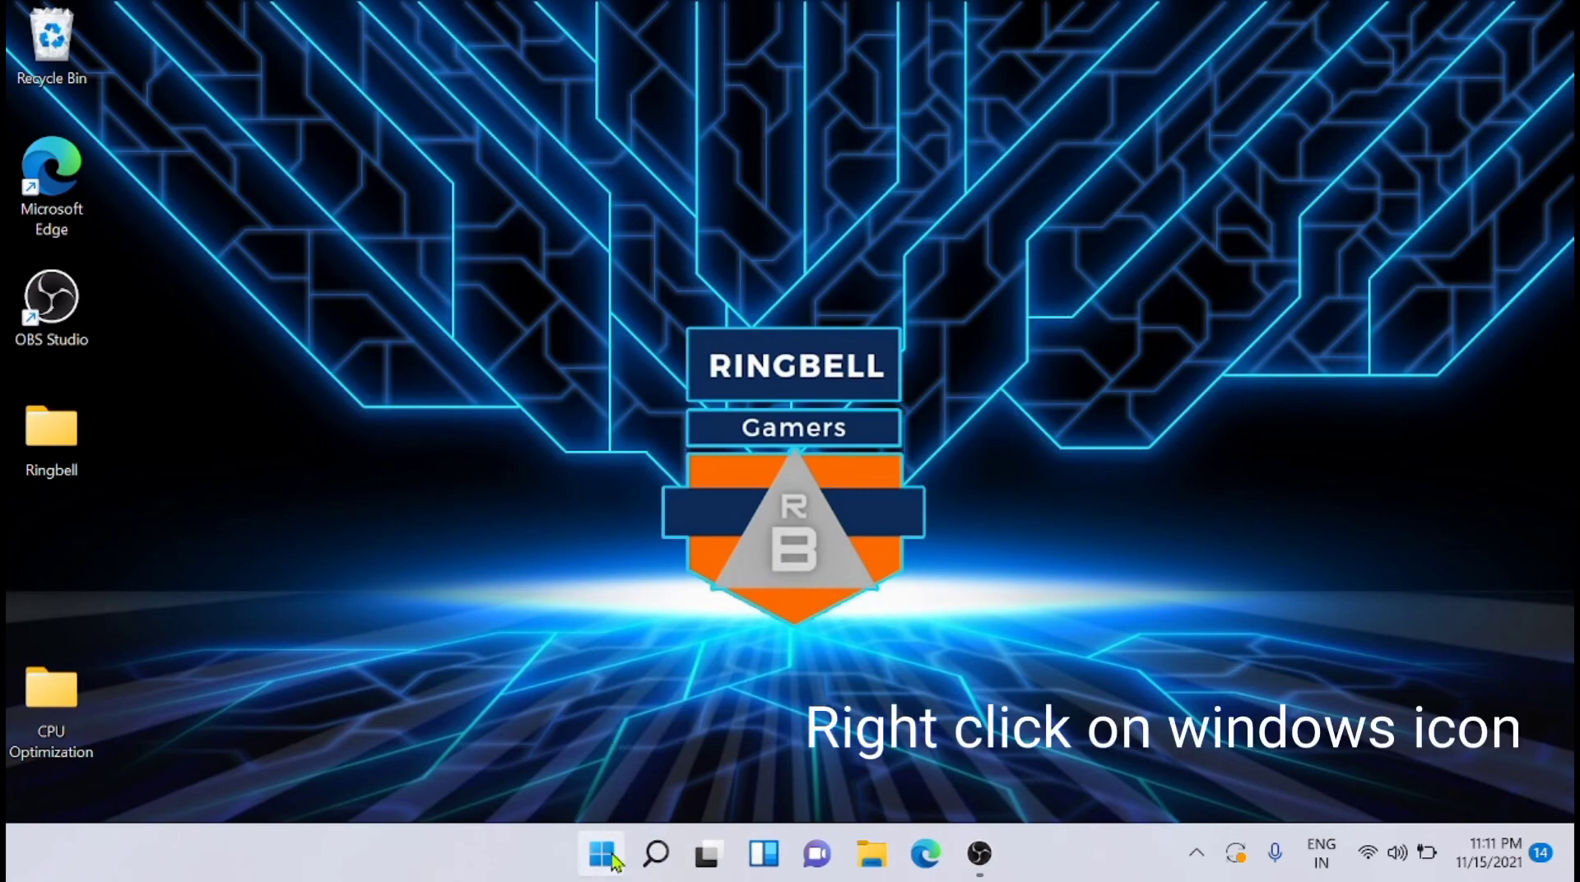
right_click(603, 855)
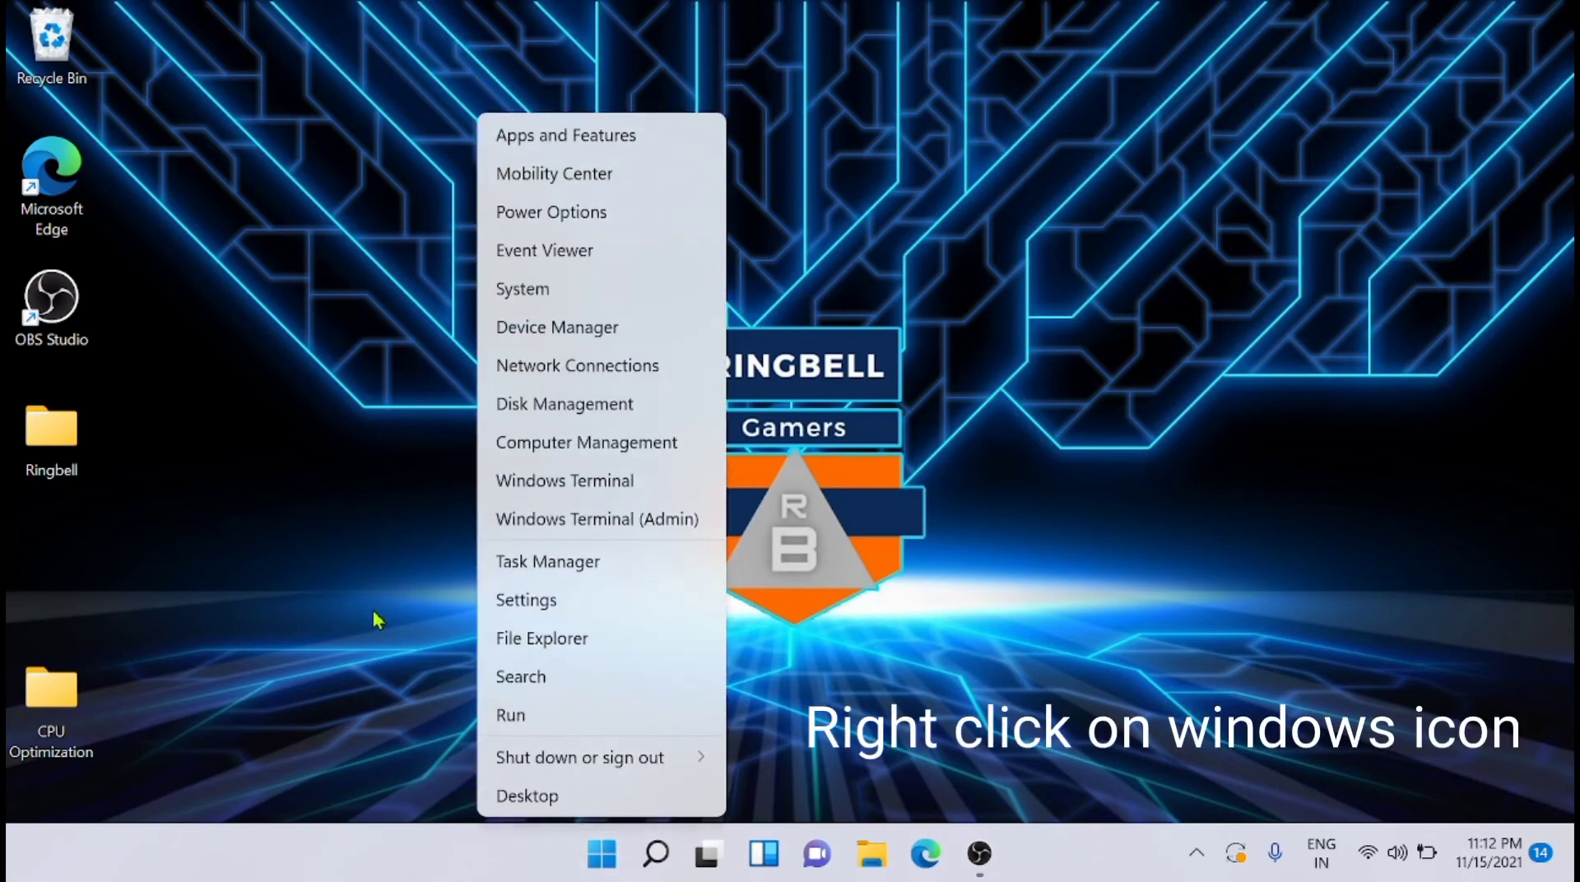
left_click(616, 489)
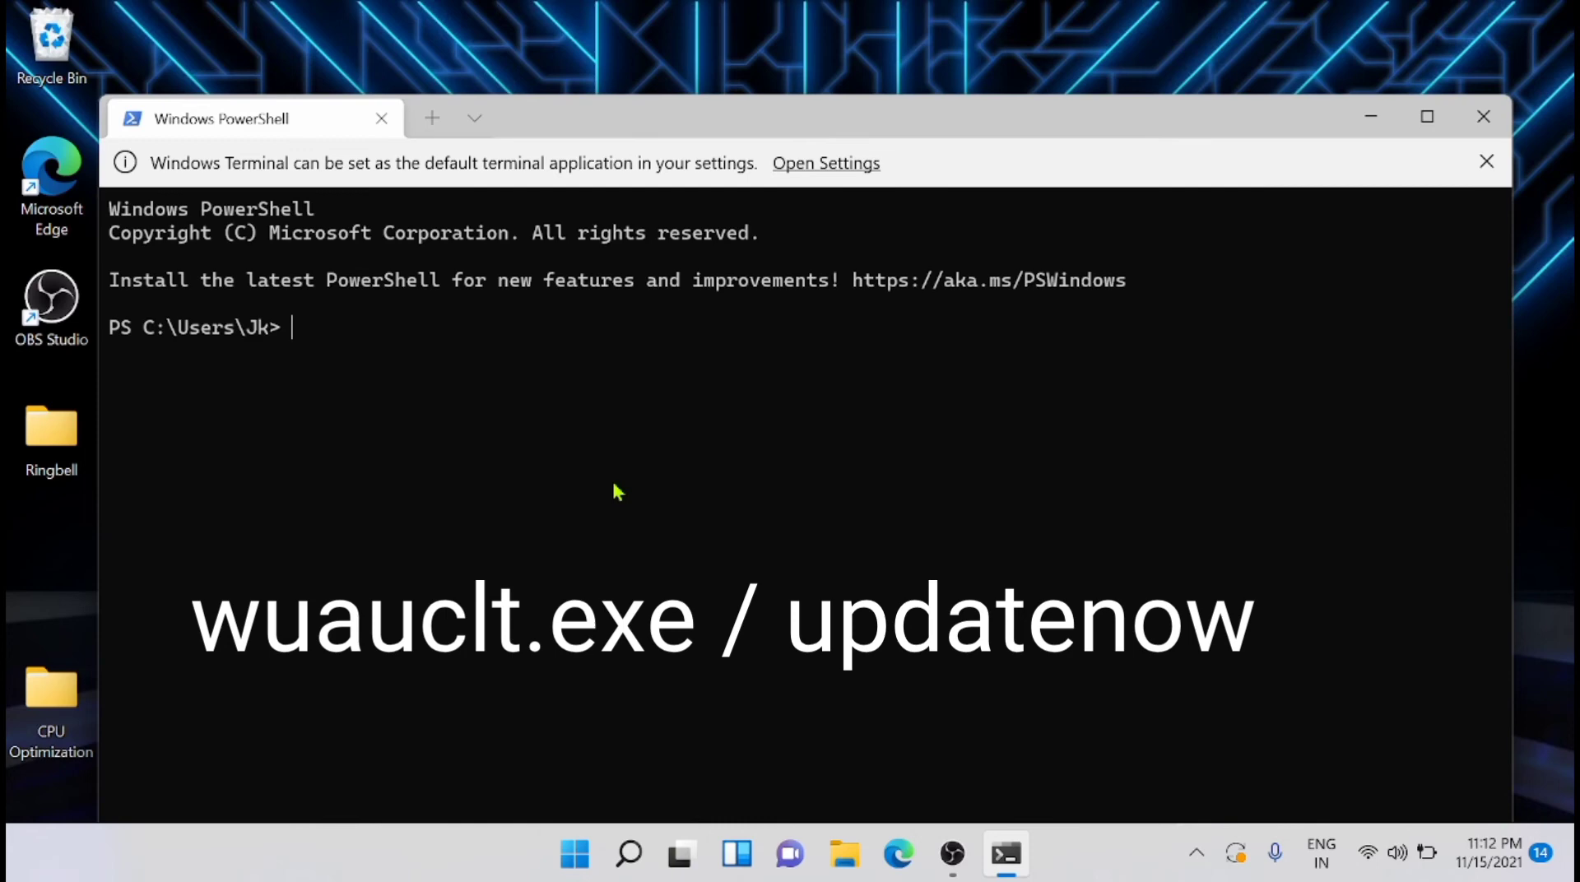
- Run wuauclt.exe /updatenow in PowerShell, then close Windows Terminal
type("wuauclt.exe /updatenow")
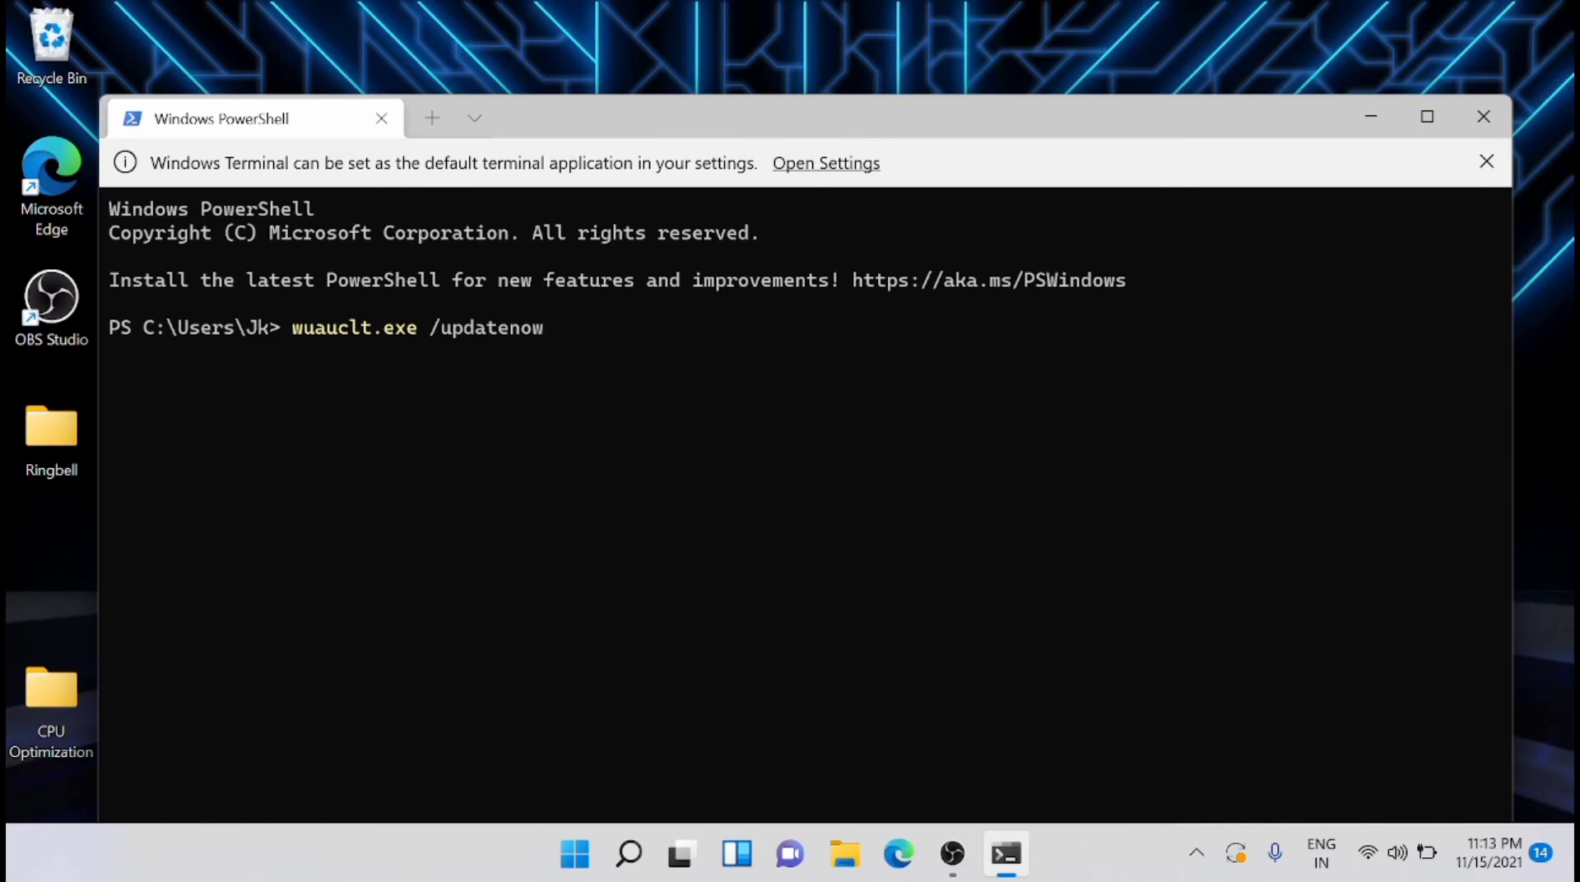
left_click(1475, 124)
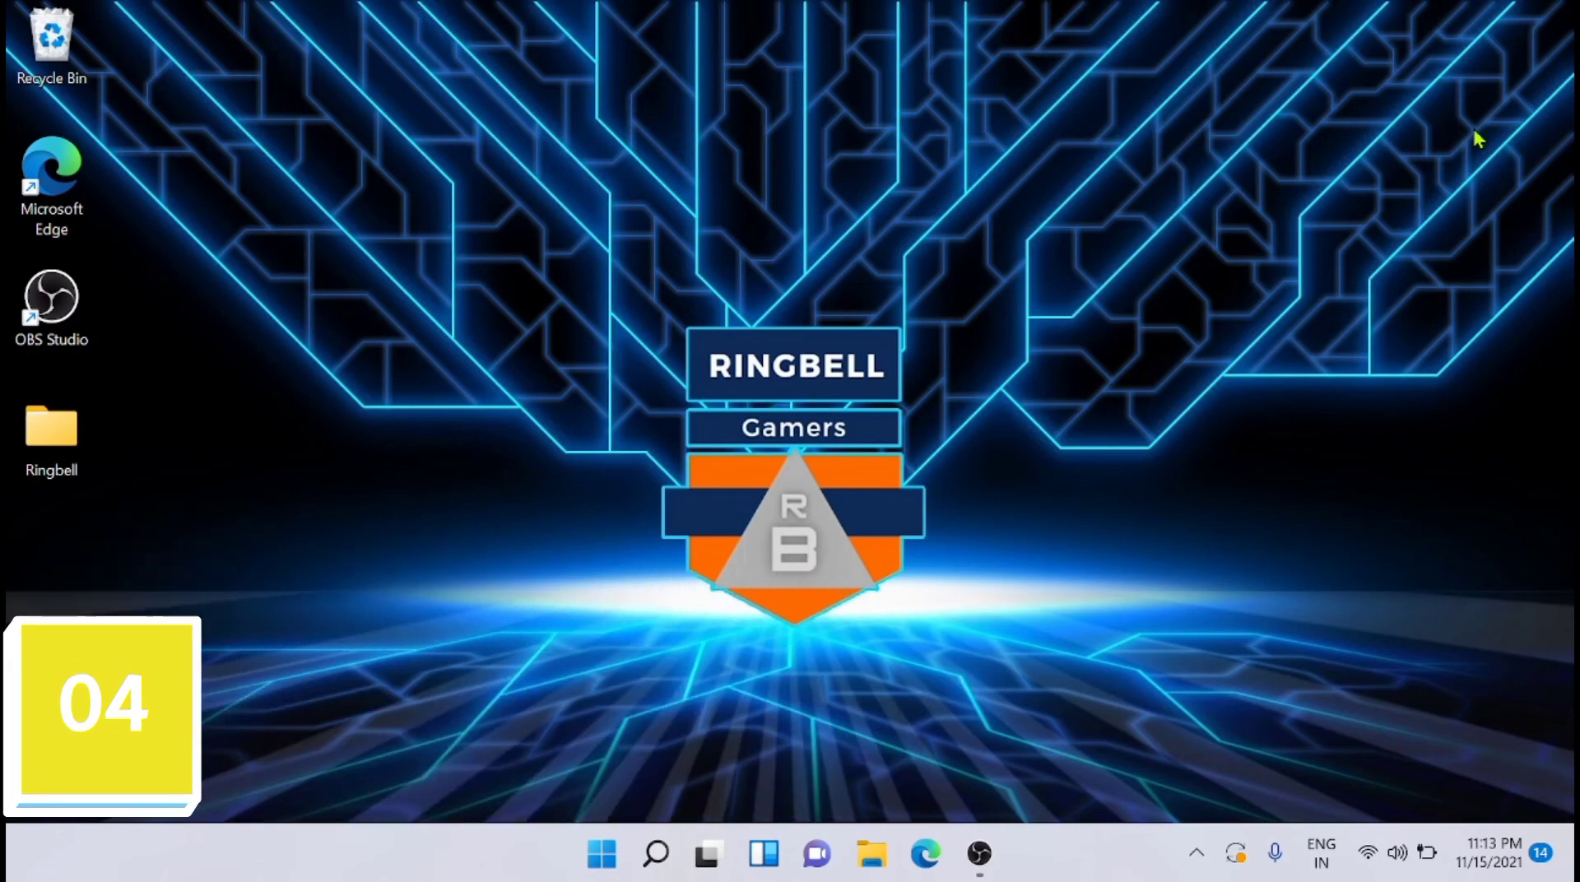
left_click(602, 853)
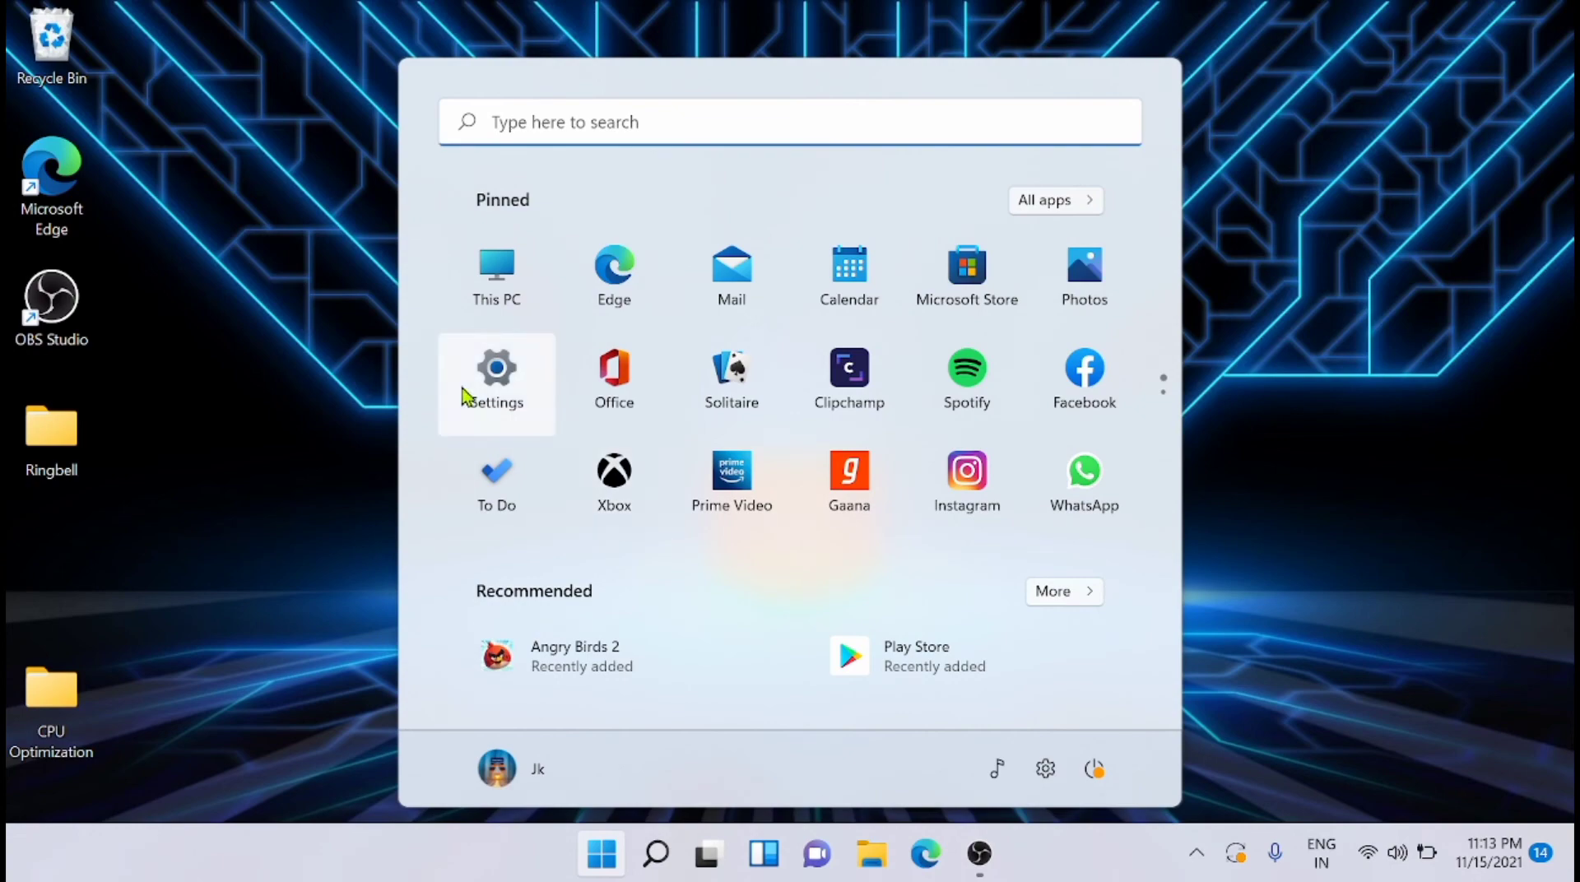
left_click(463, 393)
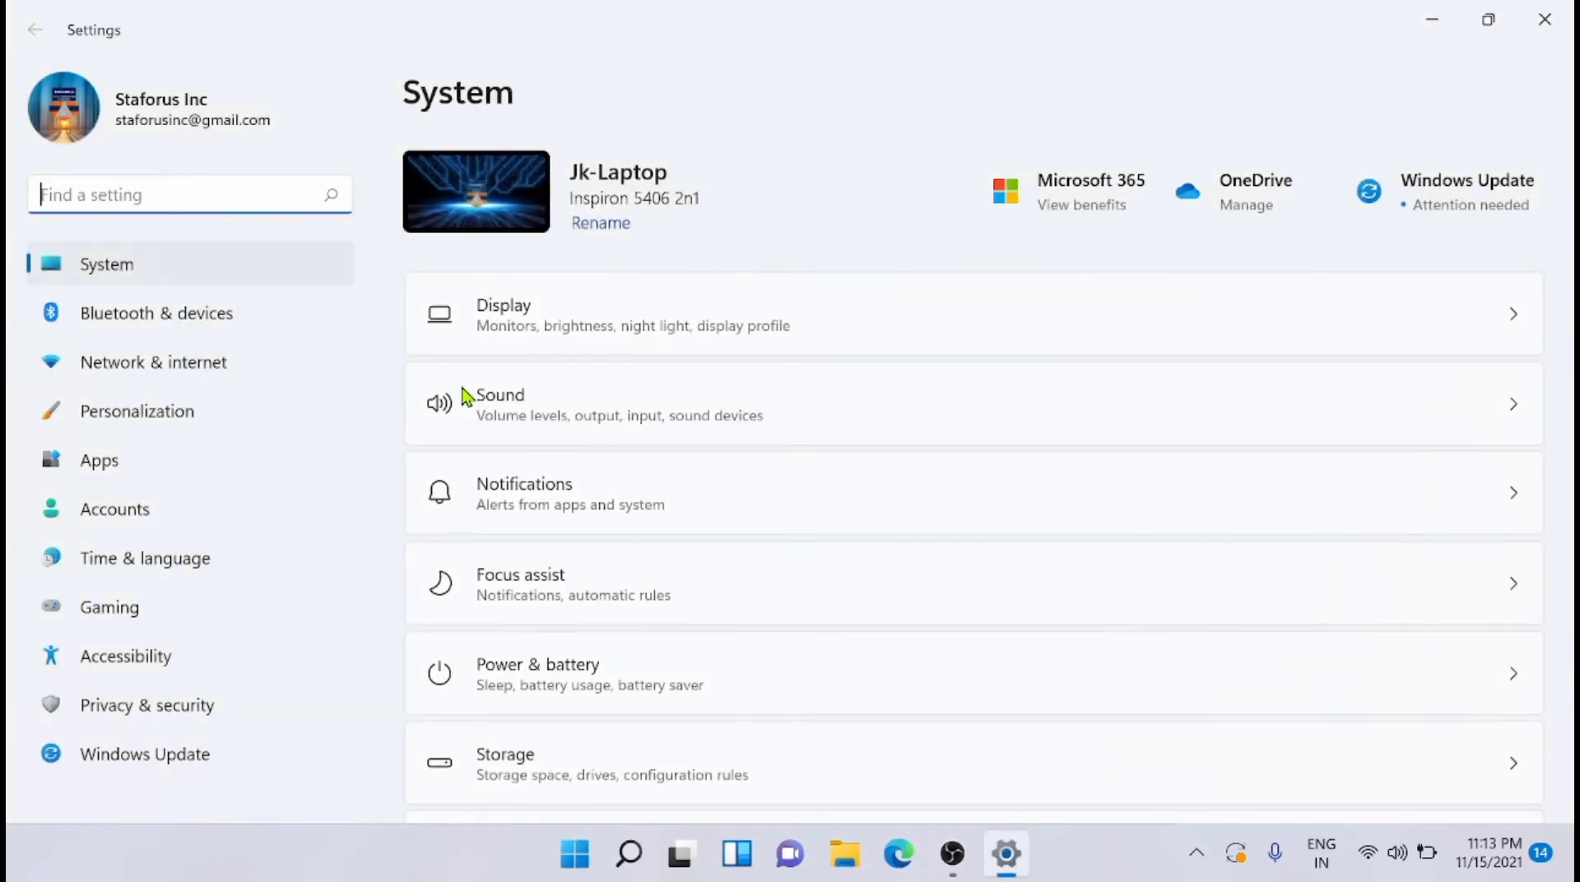
left_click(182, 278)
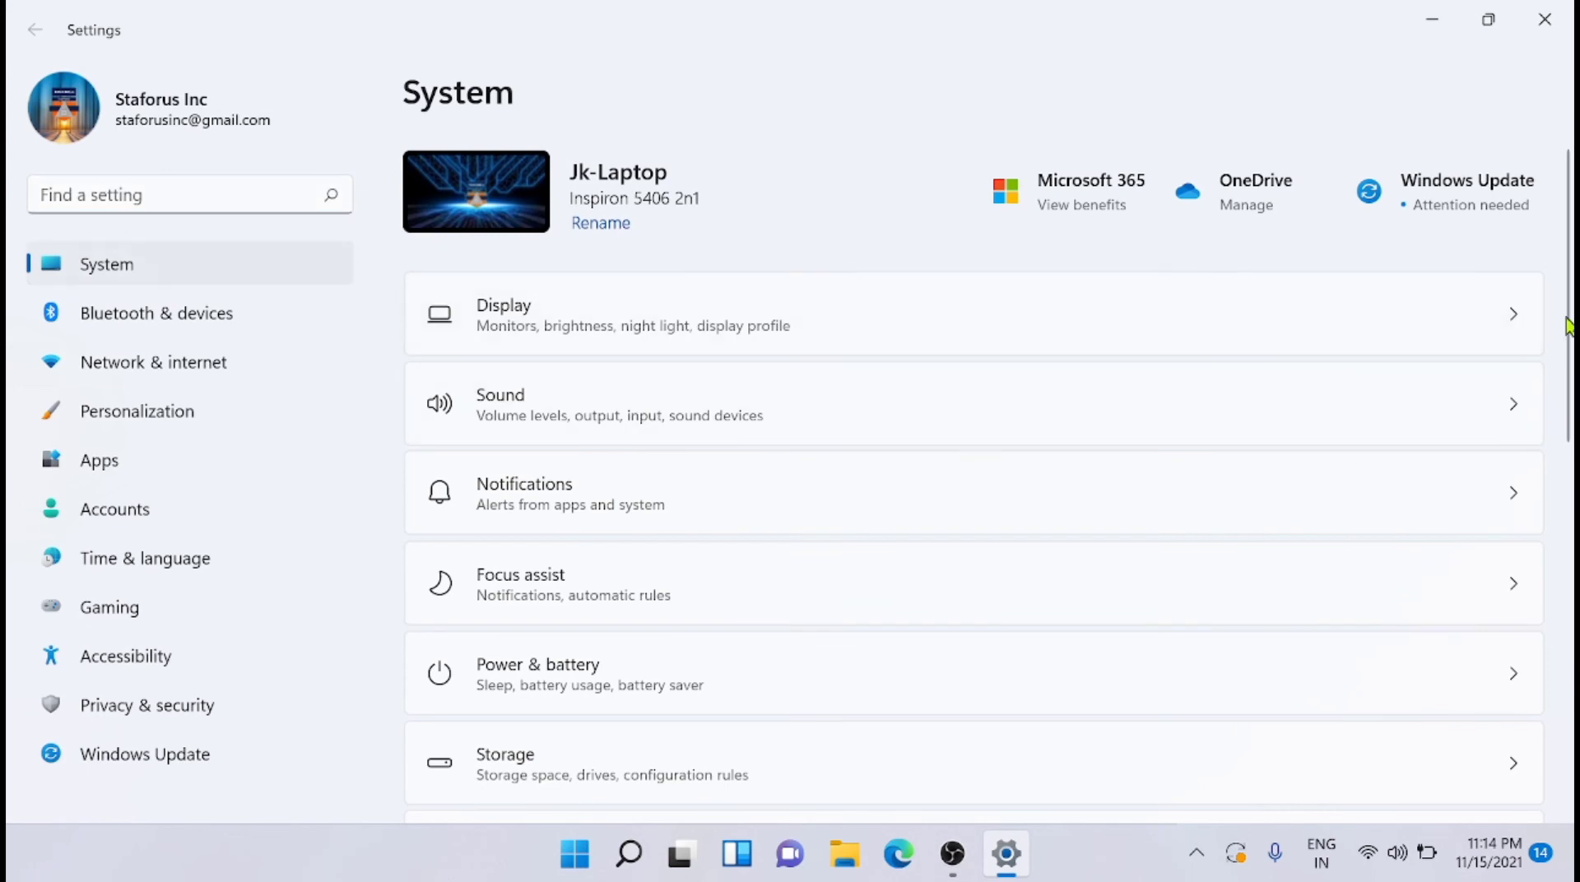
scroll(1563, 327, "down", 5)
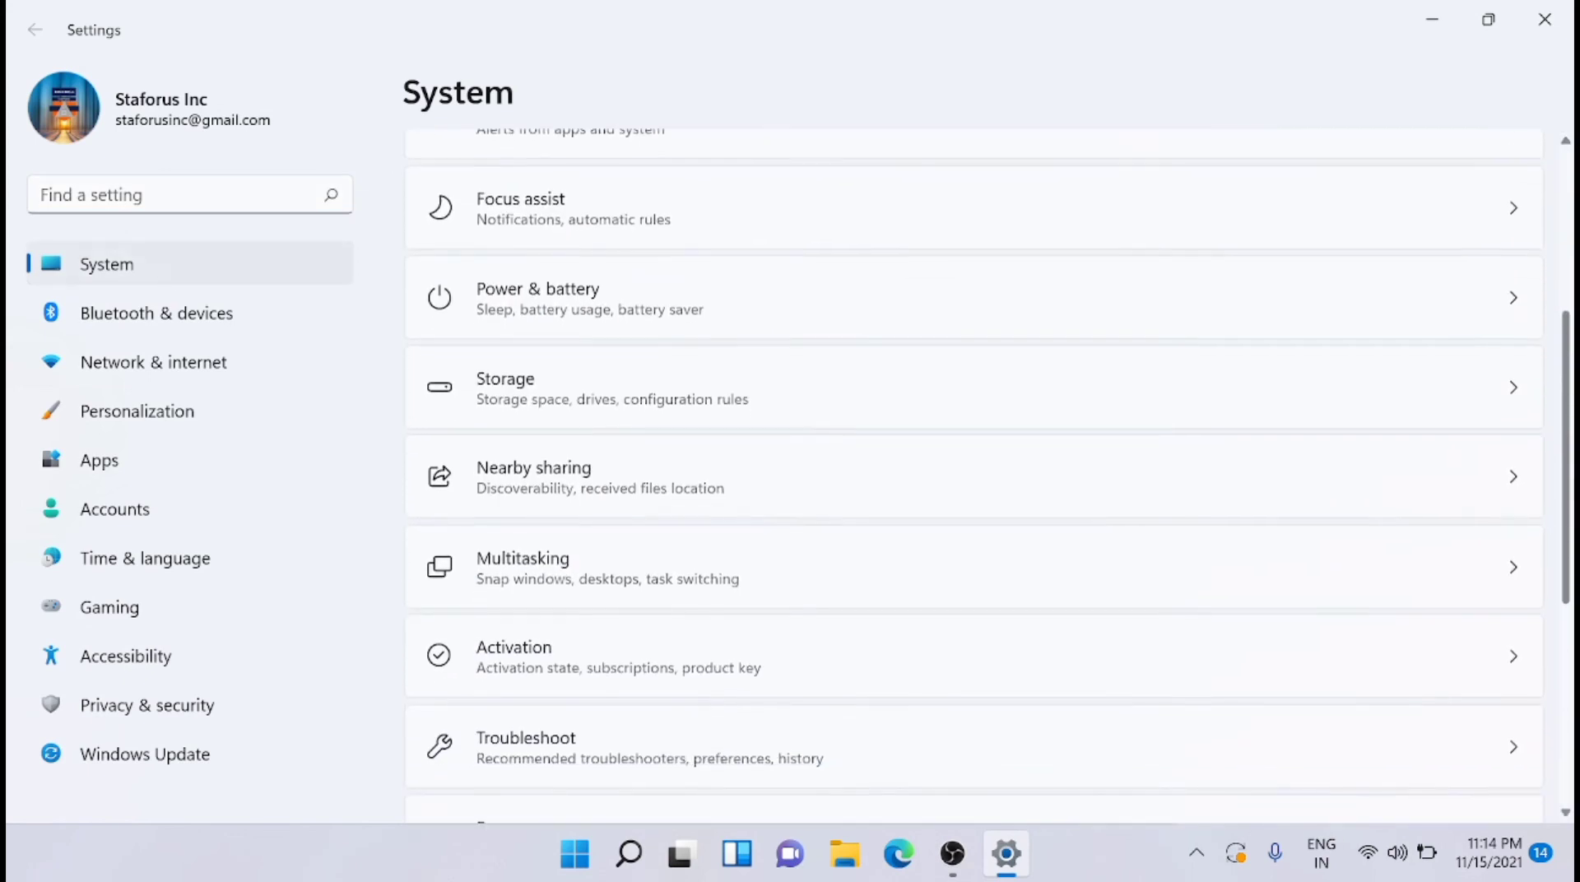
scroll(1381, 545, "down", 2)
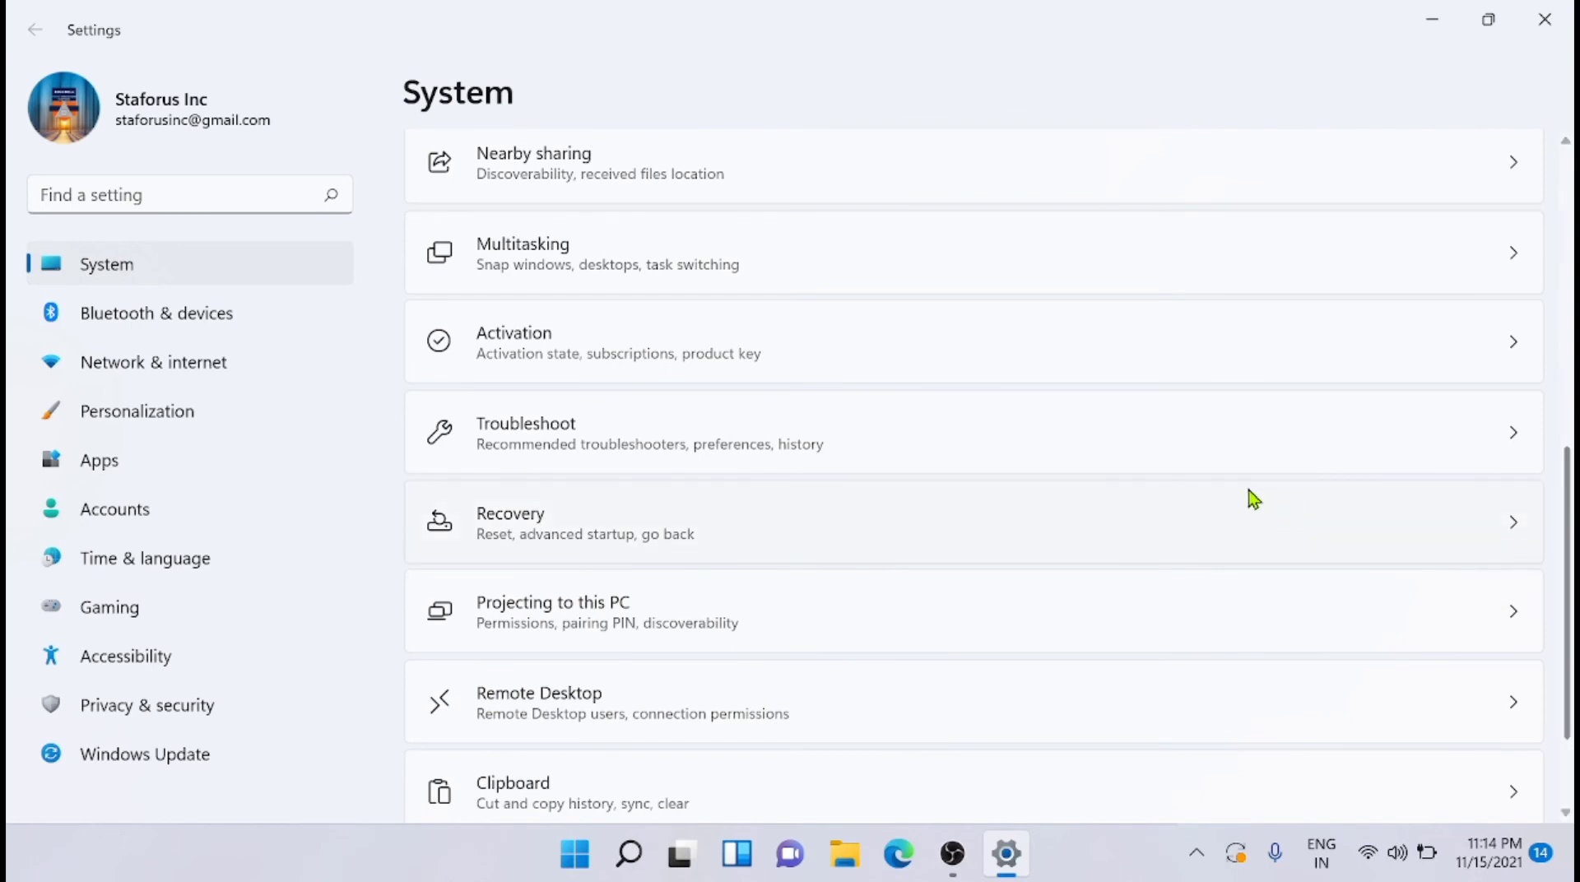
left_click(1254, 516)
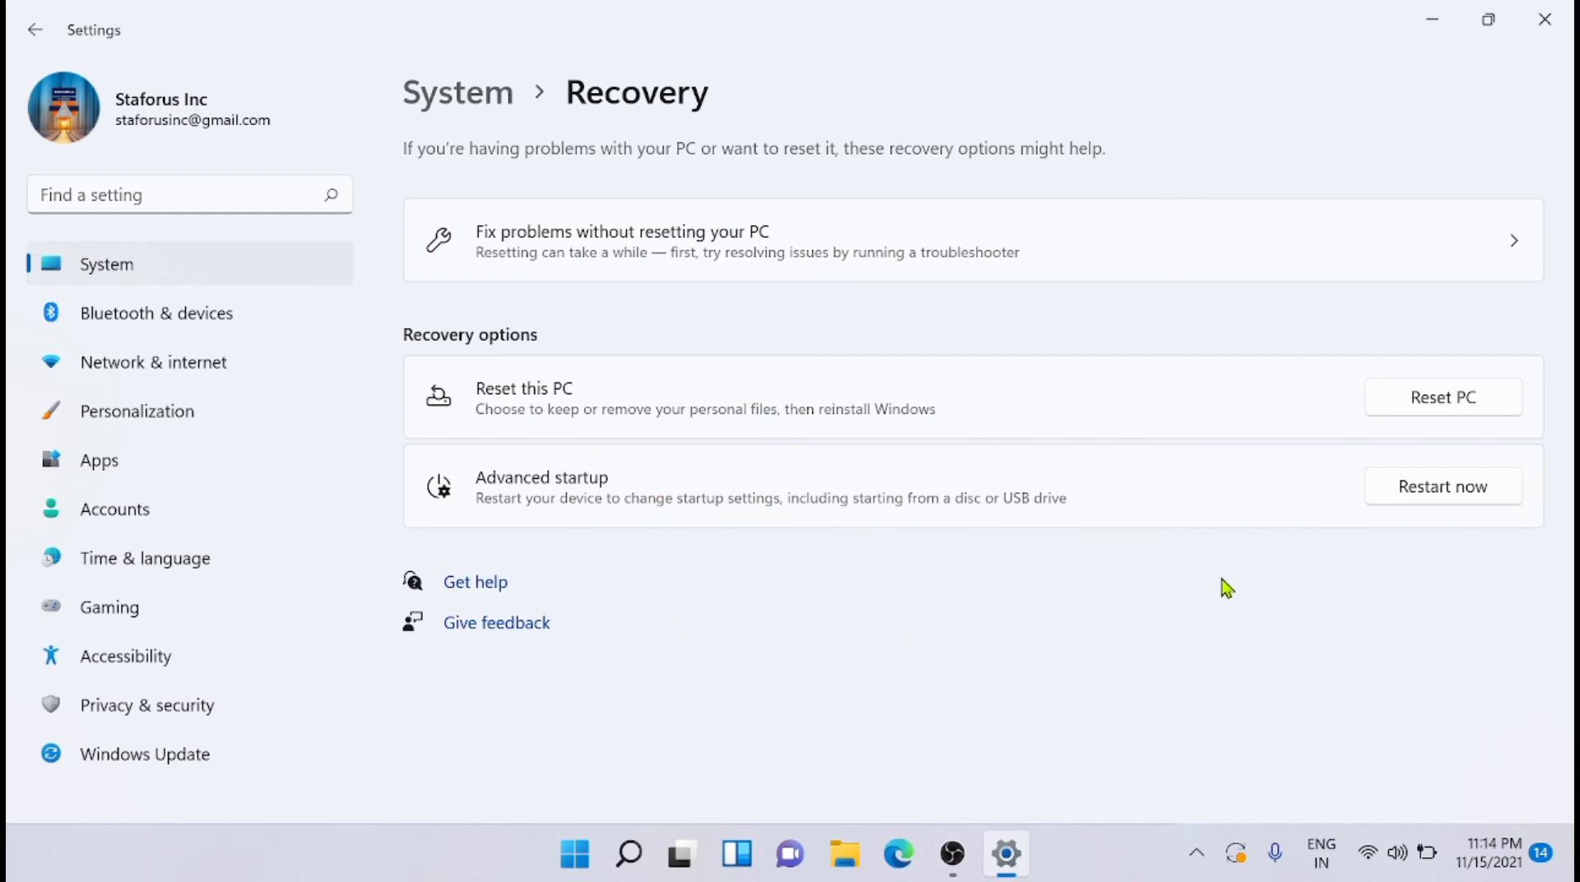
left_click(1422, 399)
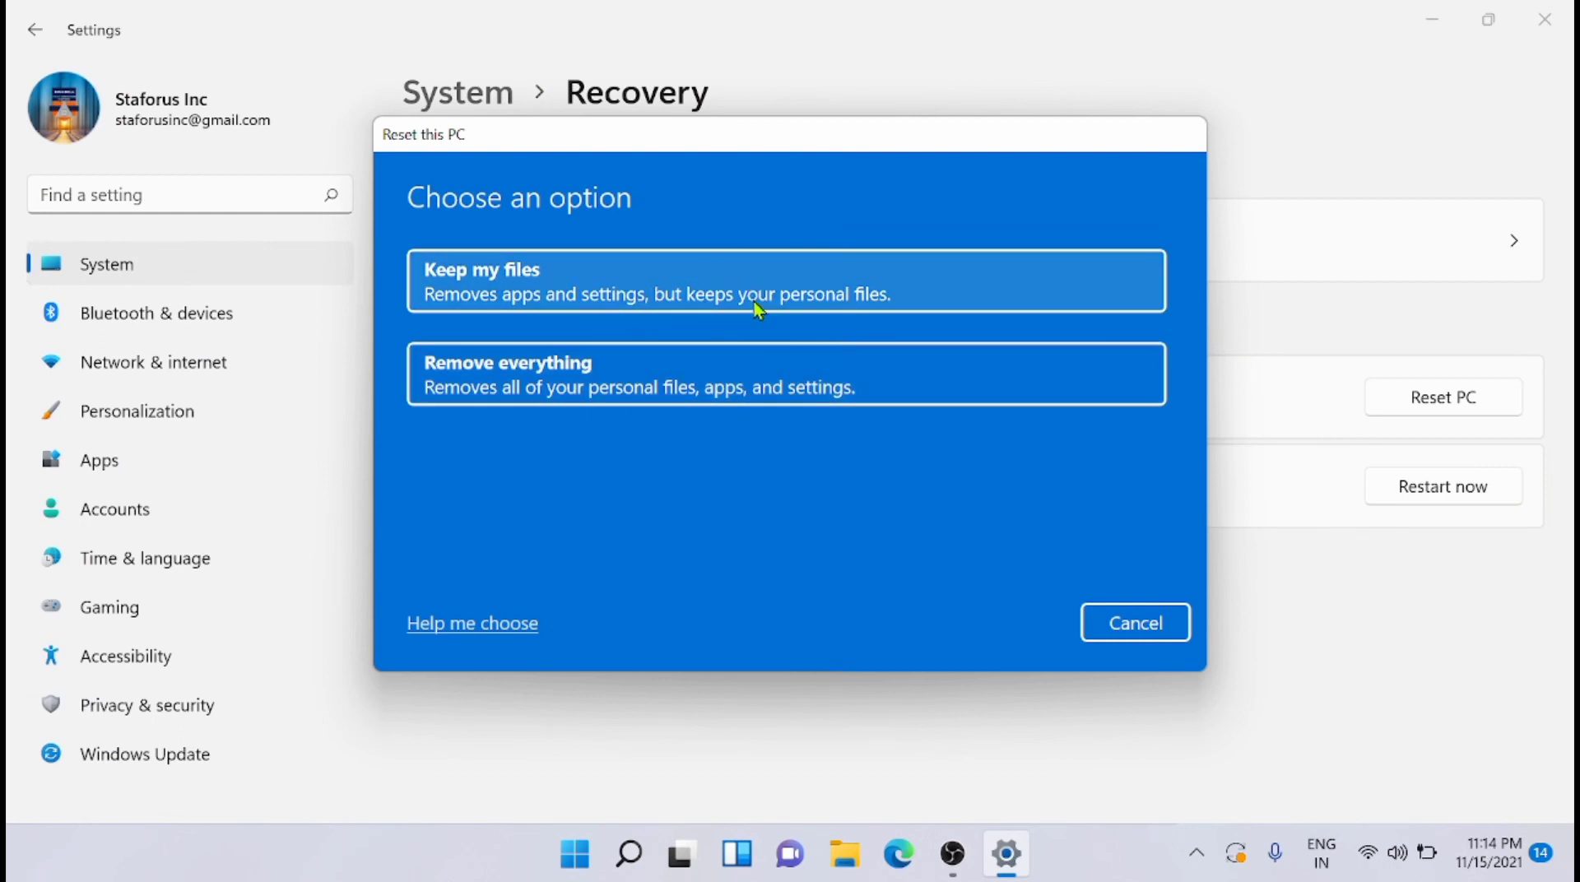
left_click(1145, 635)
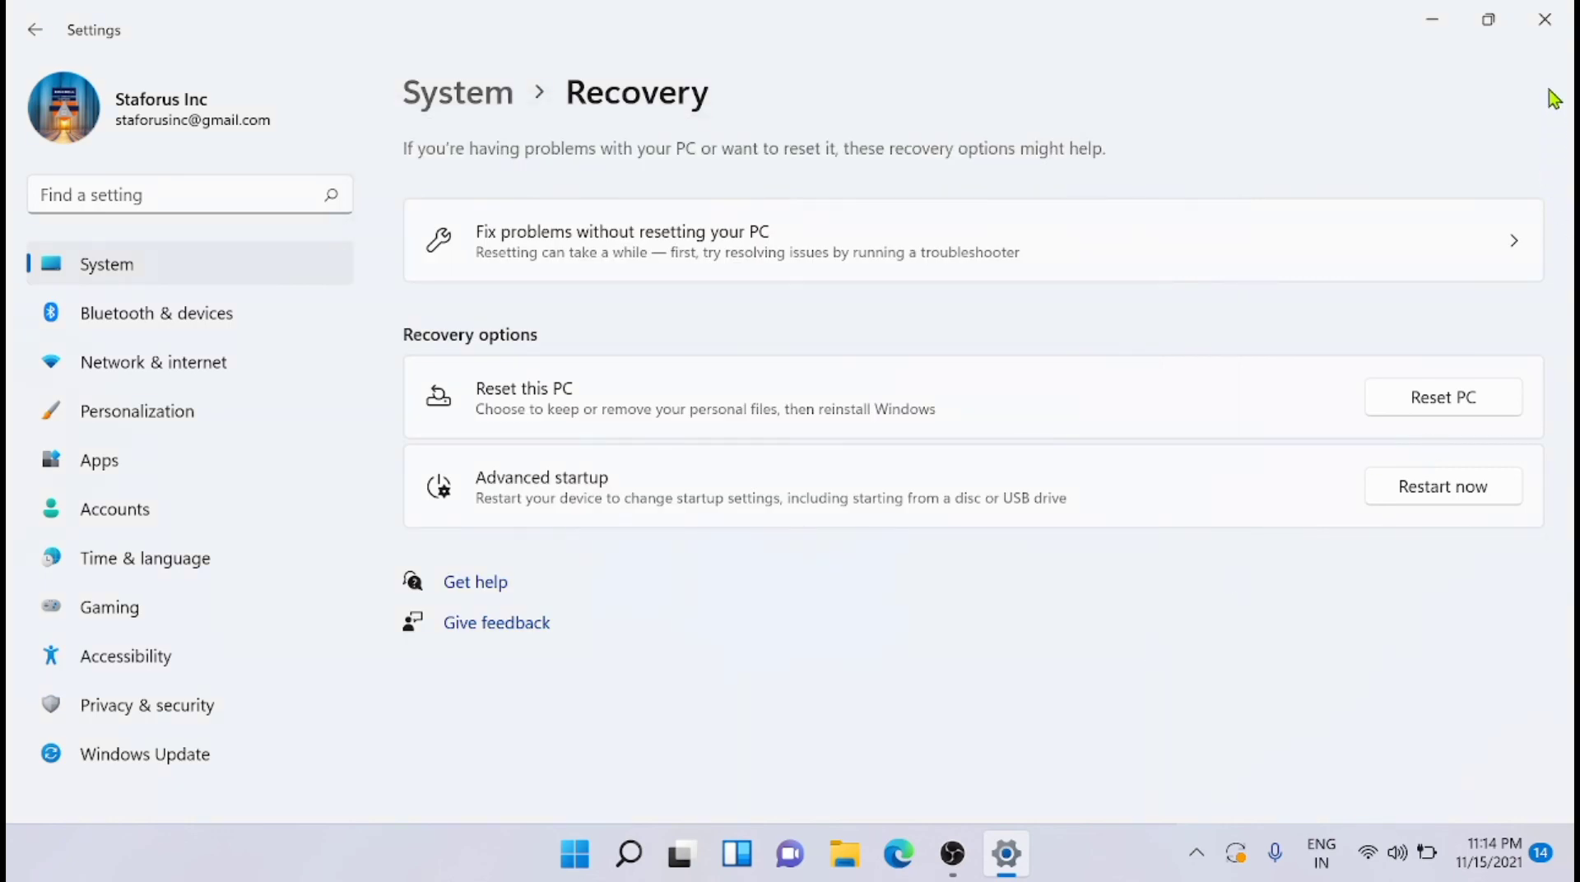
left_click(1548, 29)
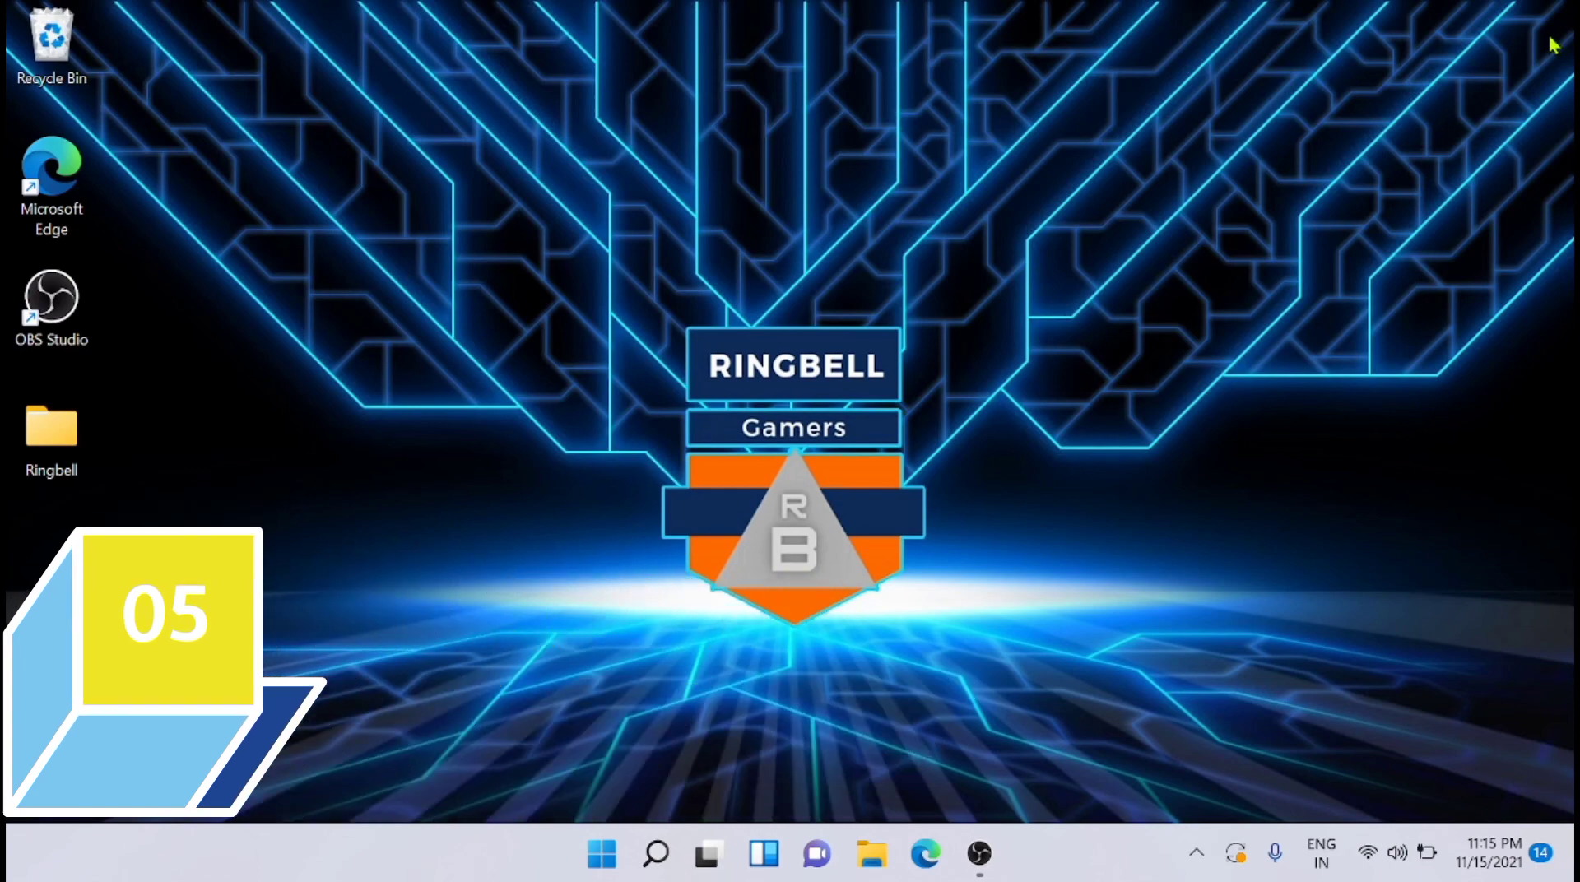
- Reopen Settings at System > Troubleshoot > Other troubleshooters, scrolling to the Windows Update entry
left_click(609, 861)
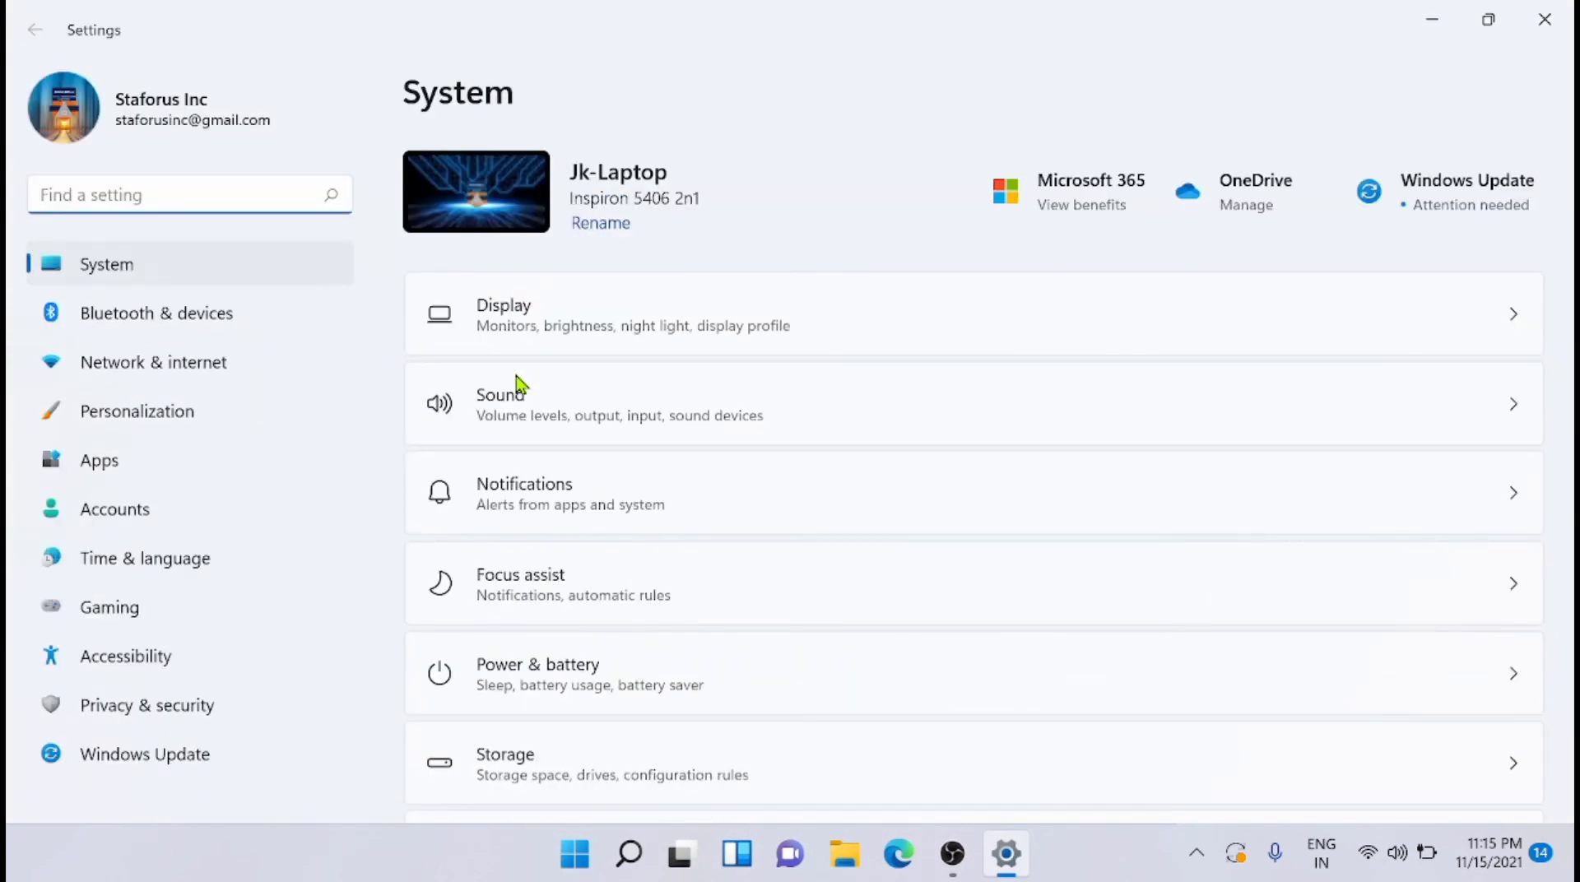
left_click(224, 261)
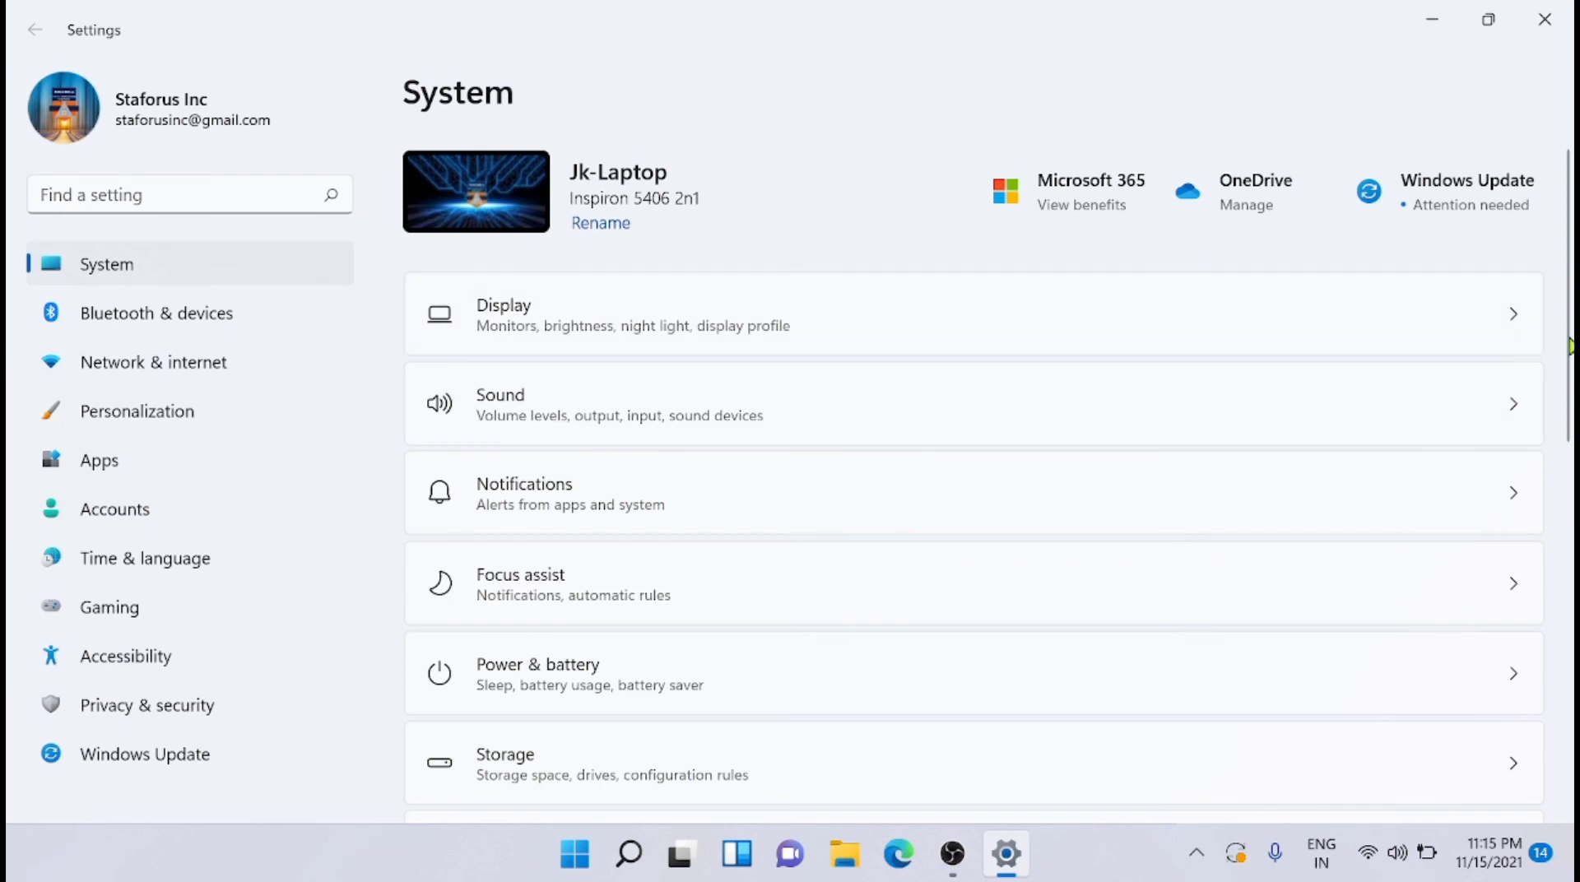
left_click_drag(1571, 345, 1566, 710)
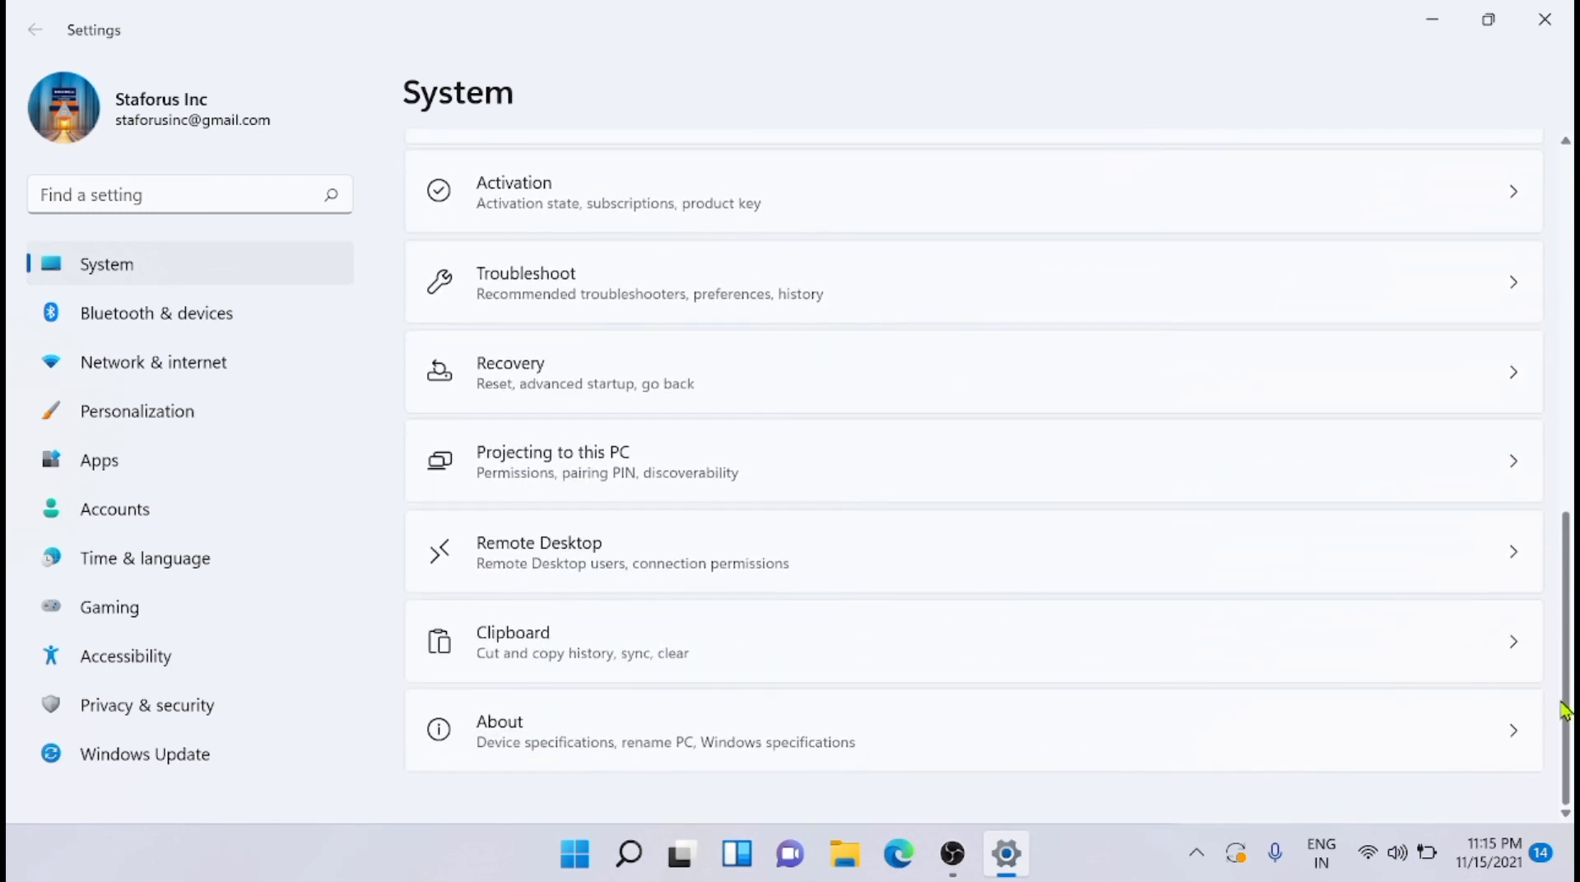
left_click(1017, 295)
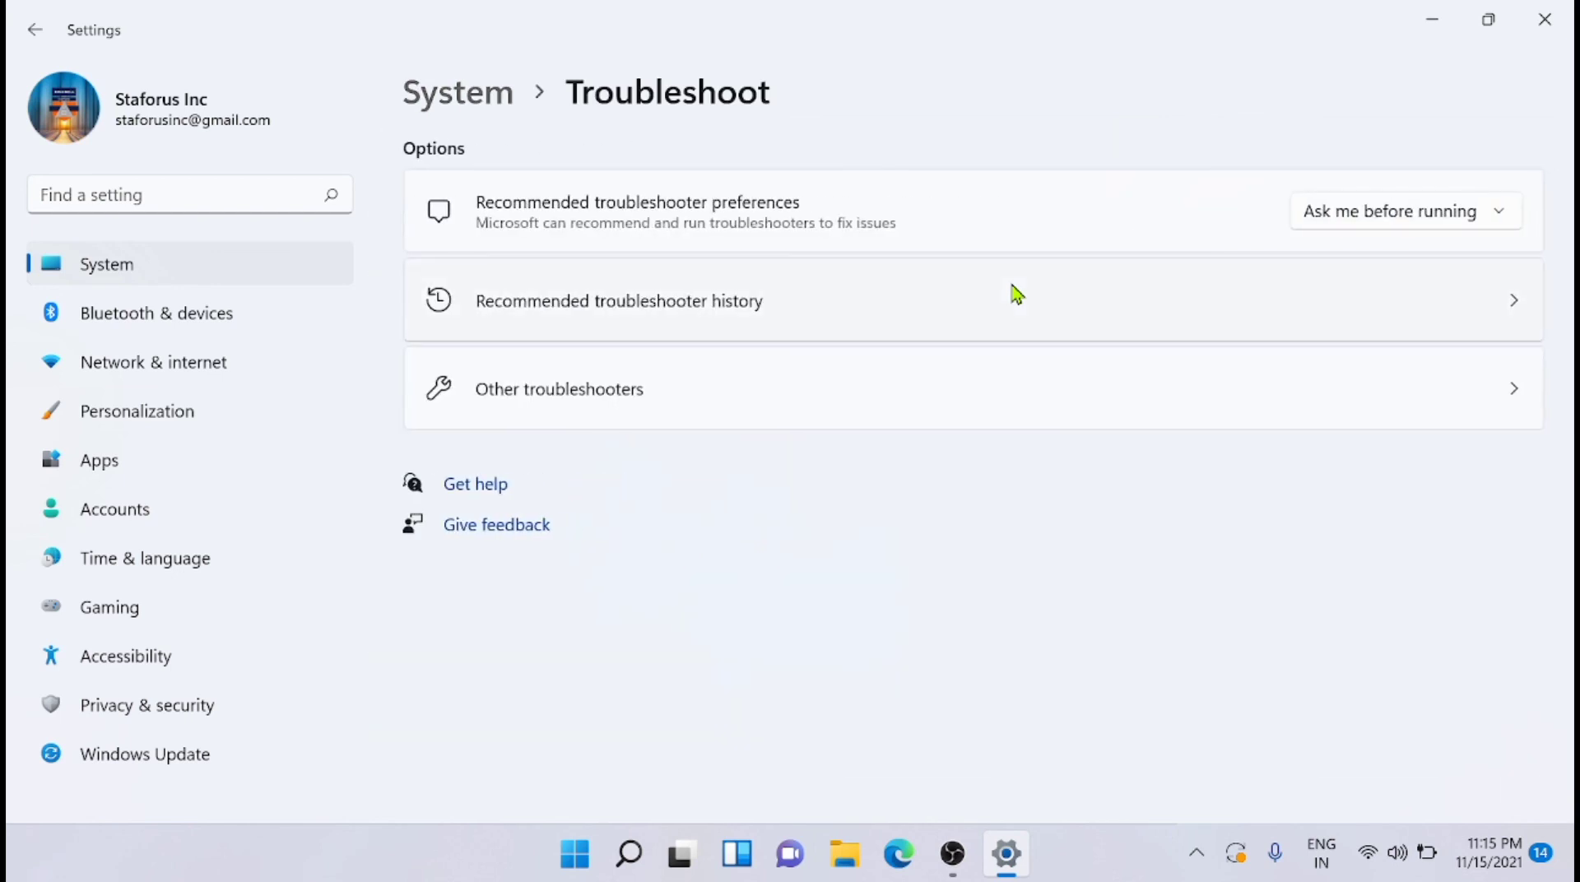
left_click(883, 426)
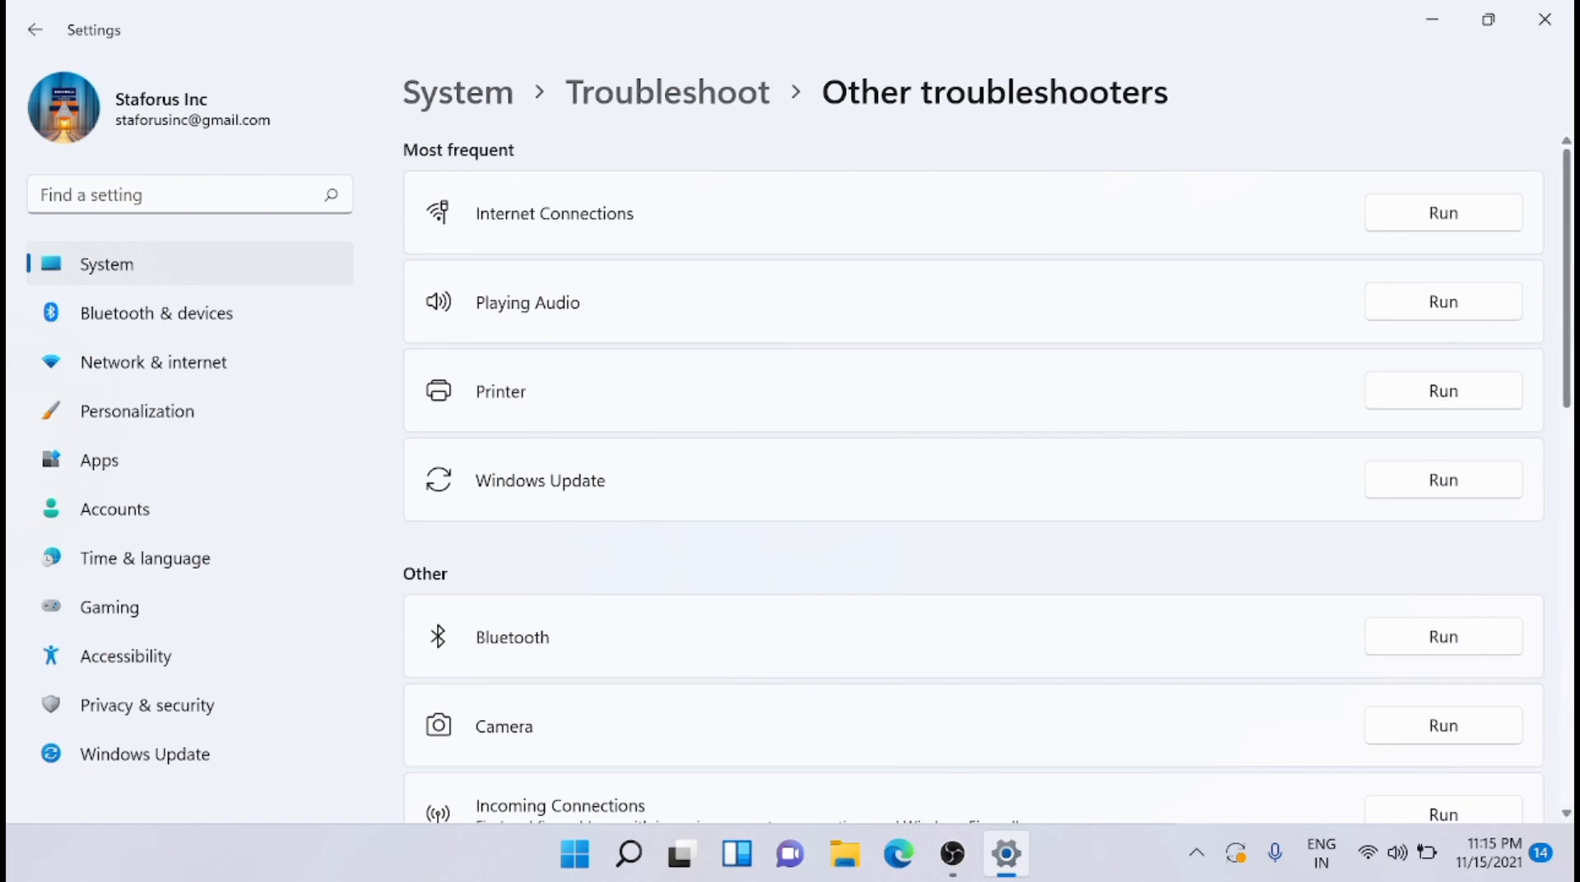
scroll(1570, 323, "down", 3)
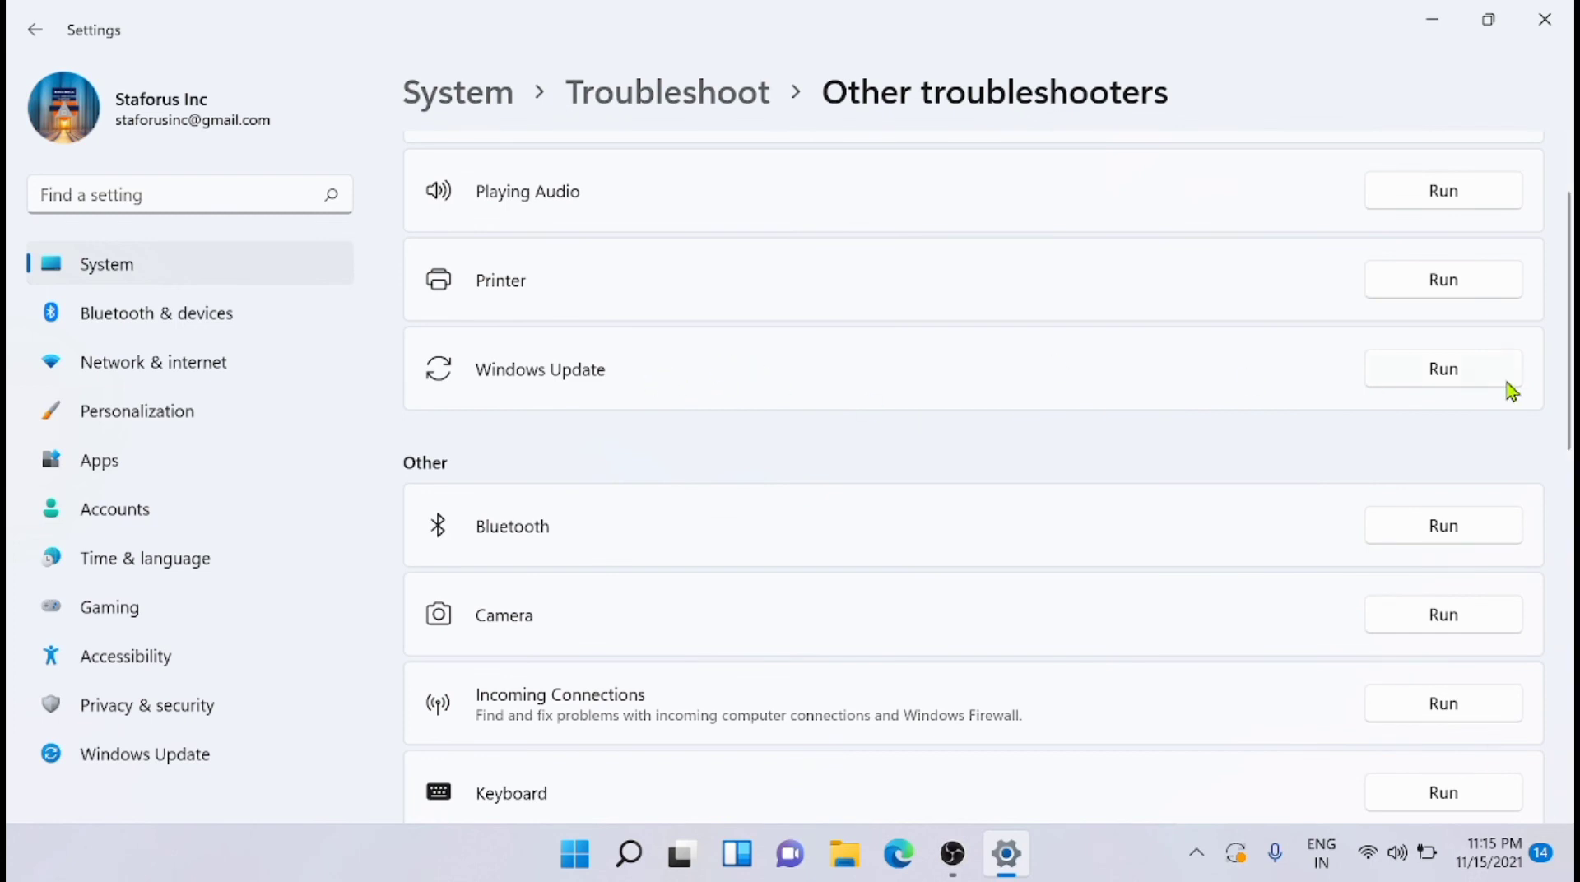
- Run the Windows Update troubleshooter and continue past the pending-reboot warning
left_click(1481, 384)
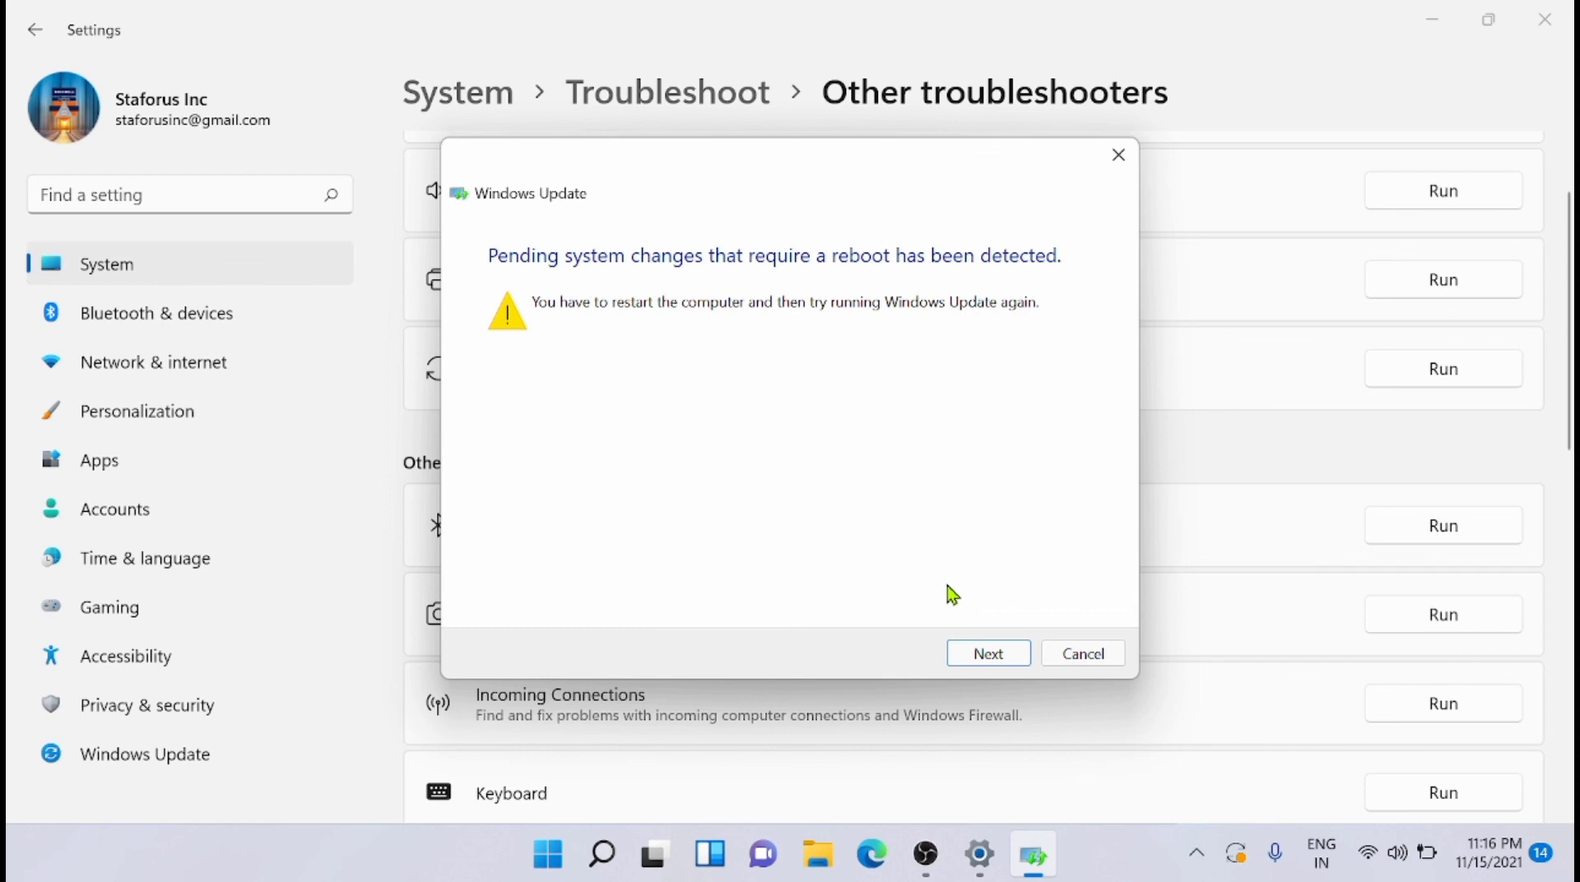
left_click(984, 655)
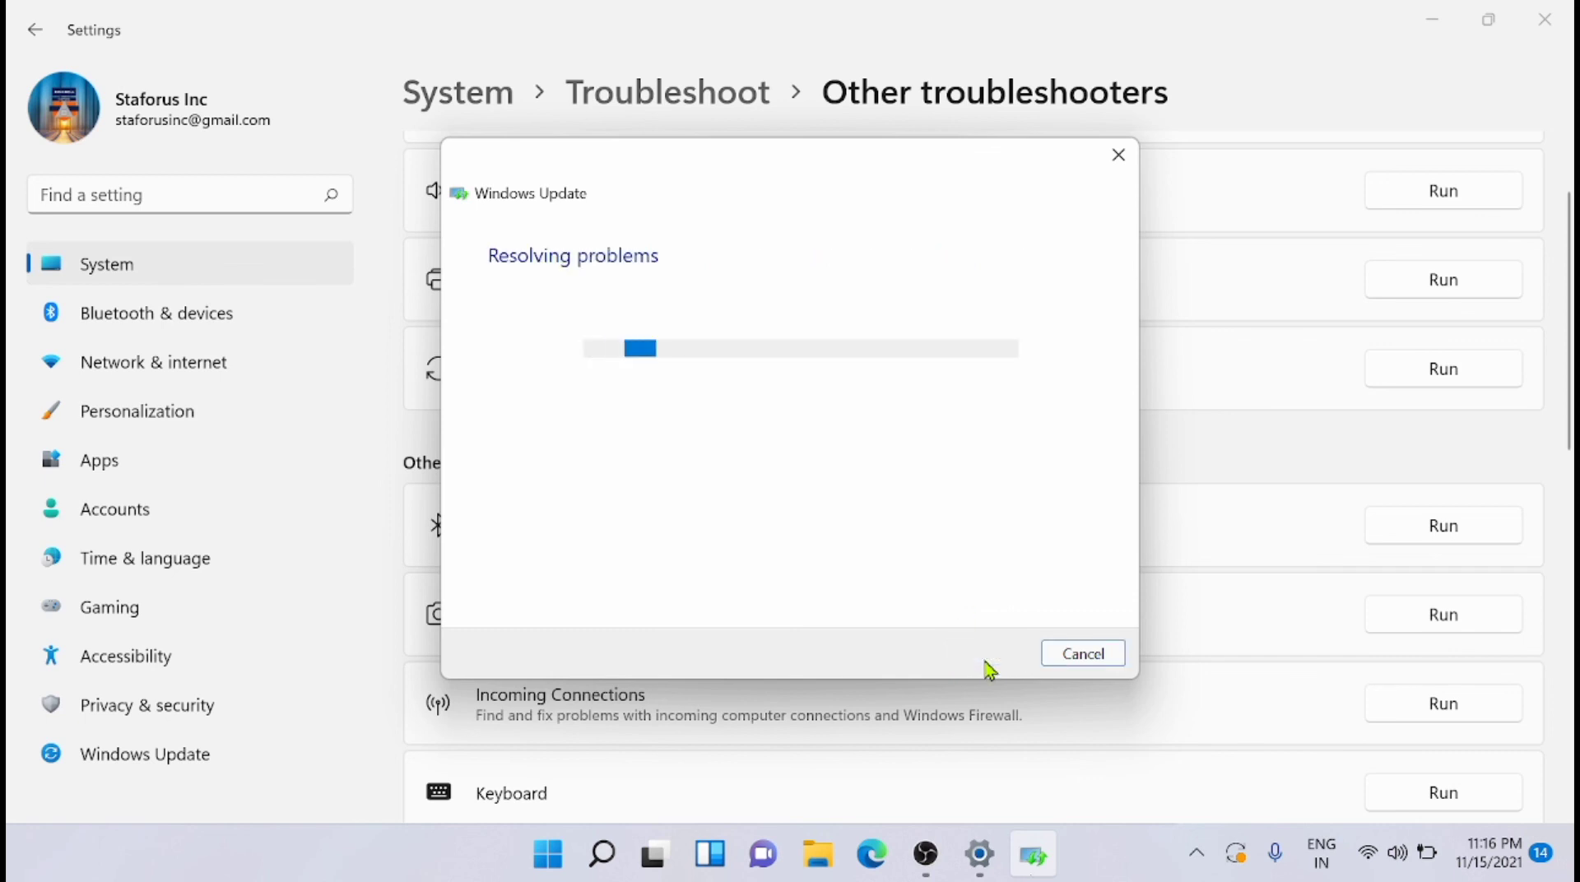